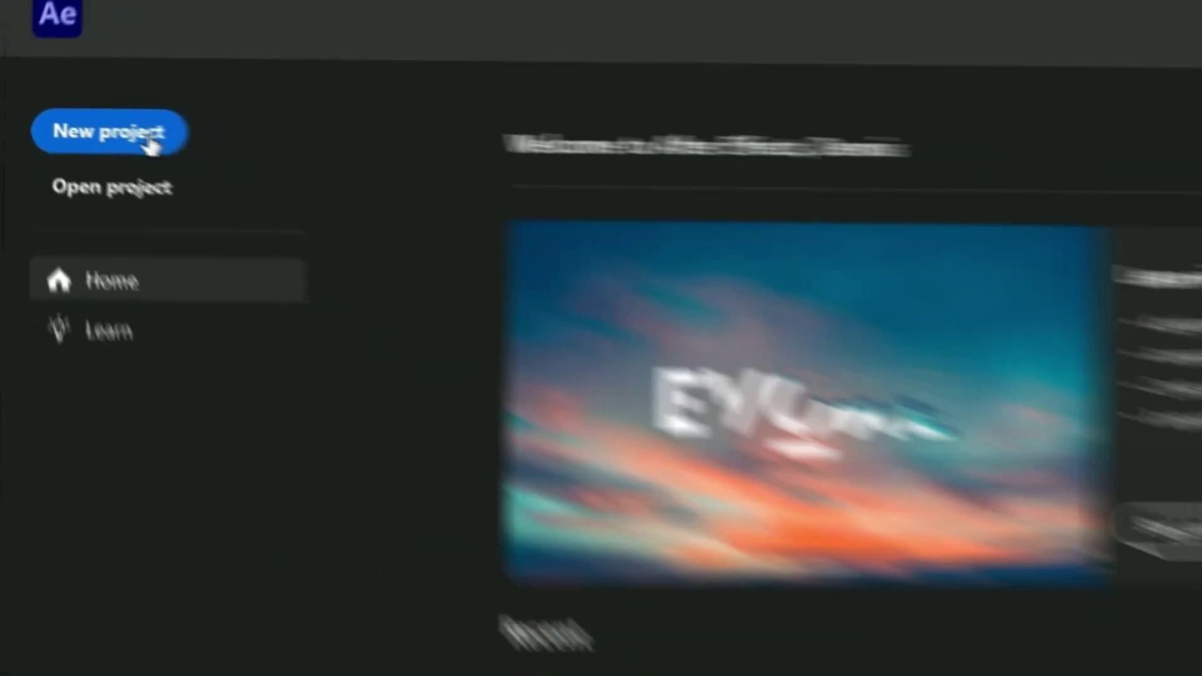
Create a new project and add a new composition to it
{"action": "left_click", "coordinate": [181, 157]}
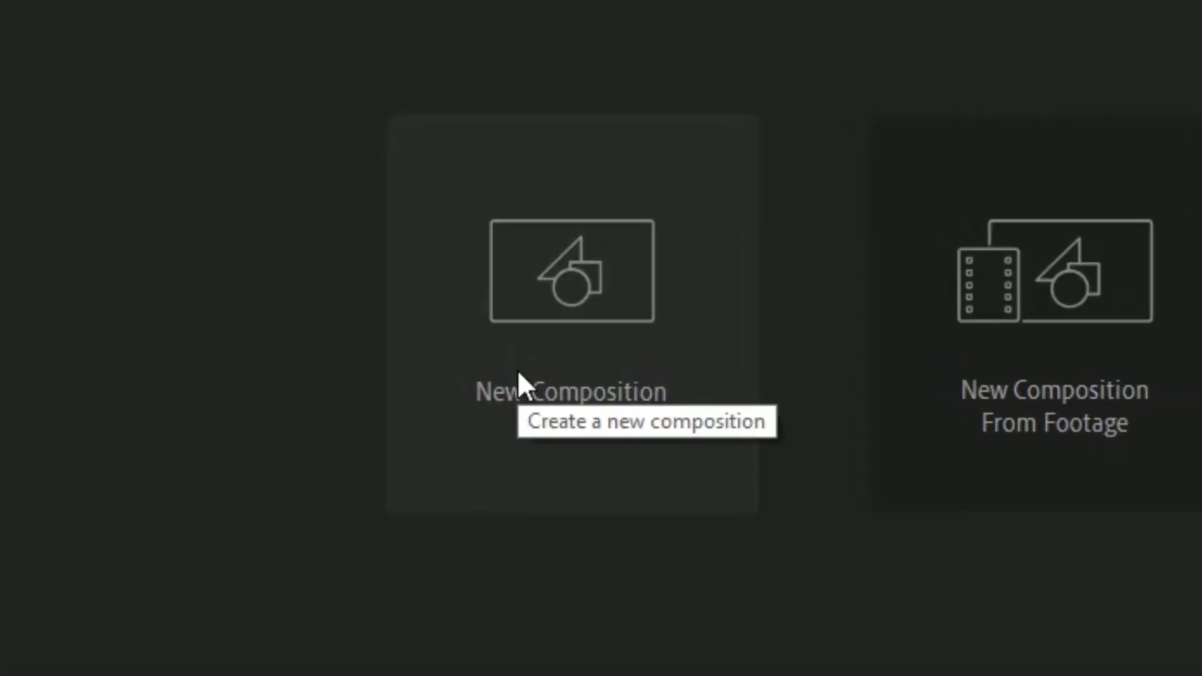
{"action": "left_click", "coordinate": [516, 383]}
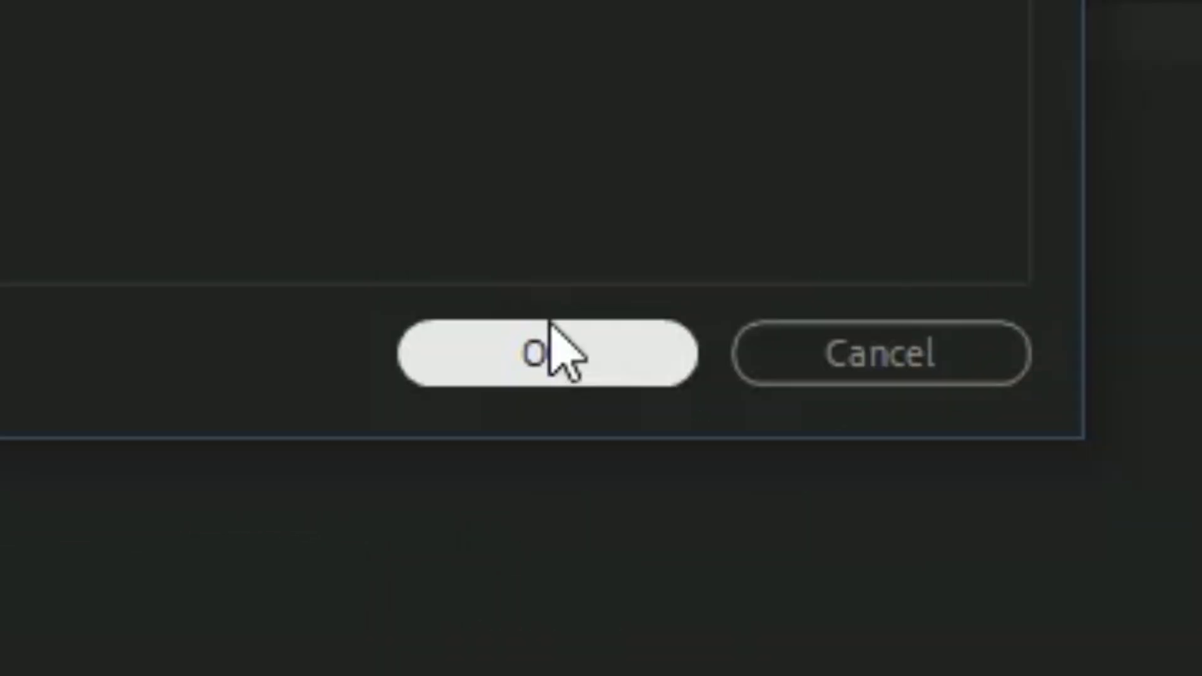
{"action": "left_click", "coordinate": [551, 338]}
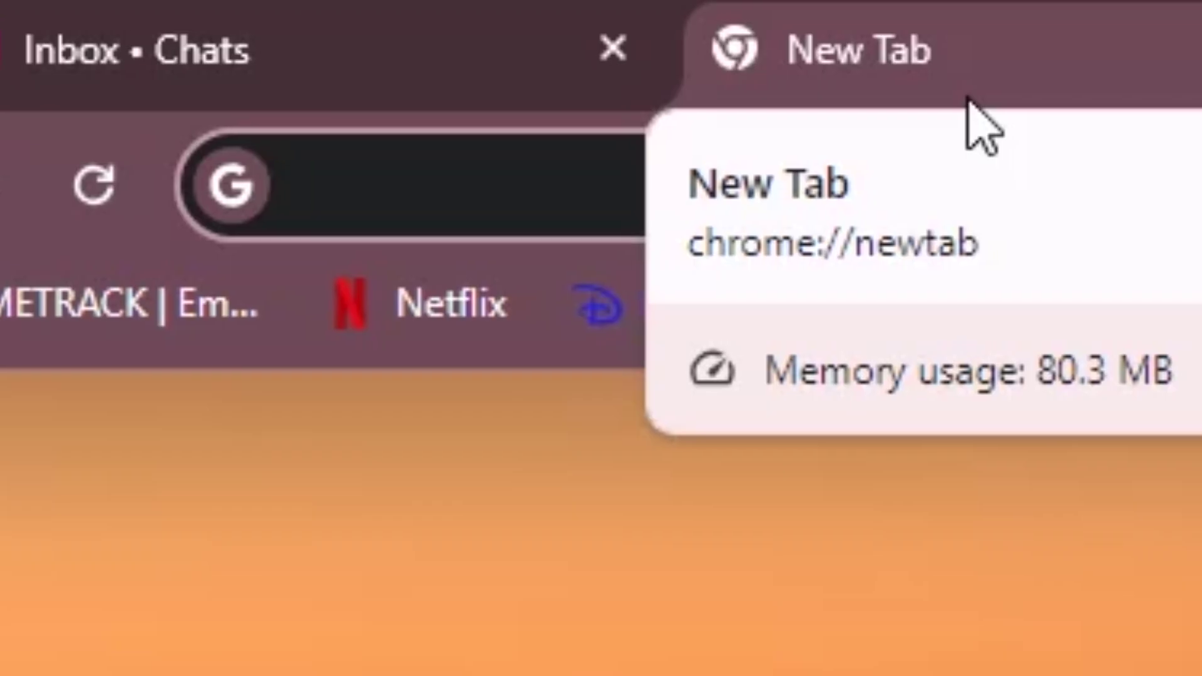
Search the web for "billie" in Chrome and place the imported Billie Eilish logo PNG in Comp 1 in After Effects
{"action": "type", "text": "bill"}
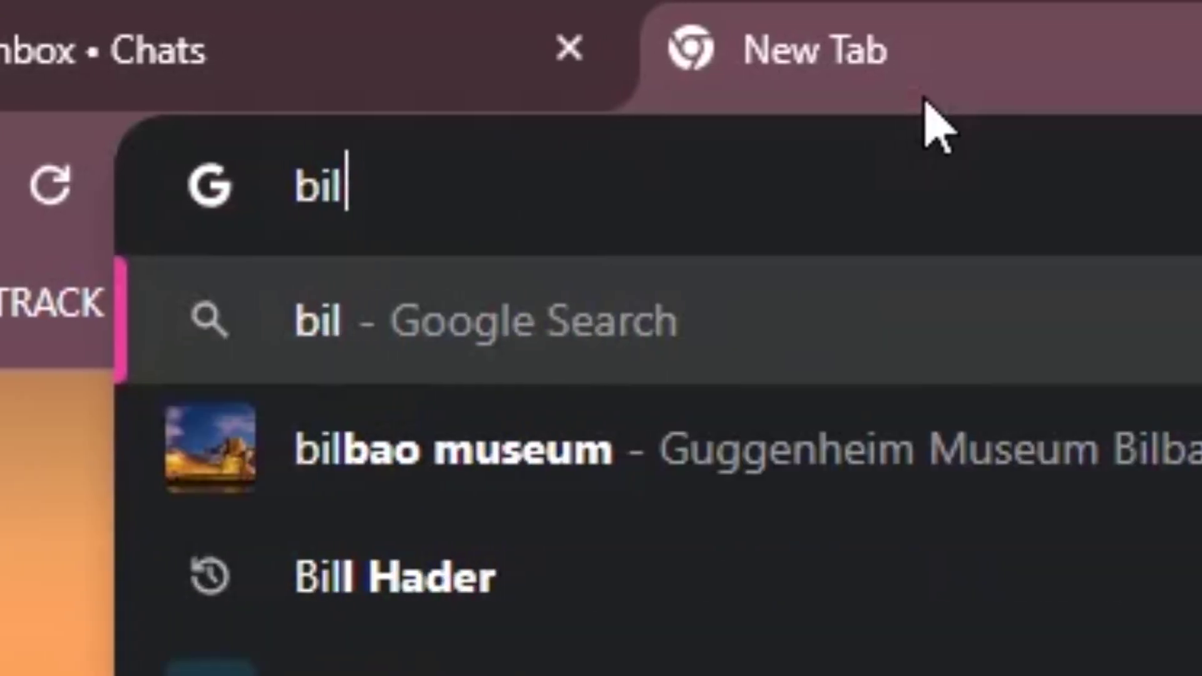
{"action": "type", "text": "ie"}
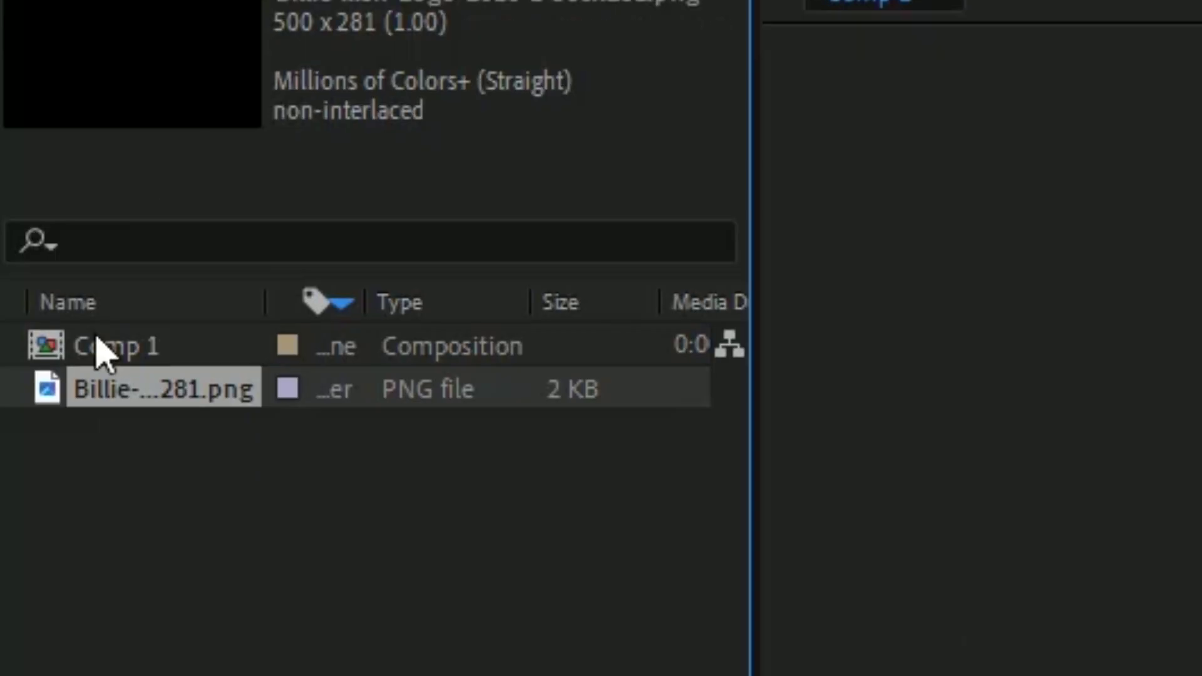
{"action": "left_click_drag", "start_coordinate": [119, 328], "coordinate": [526, 463]}
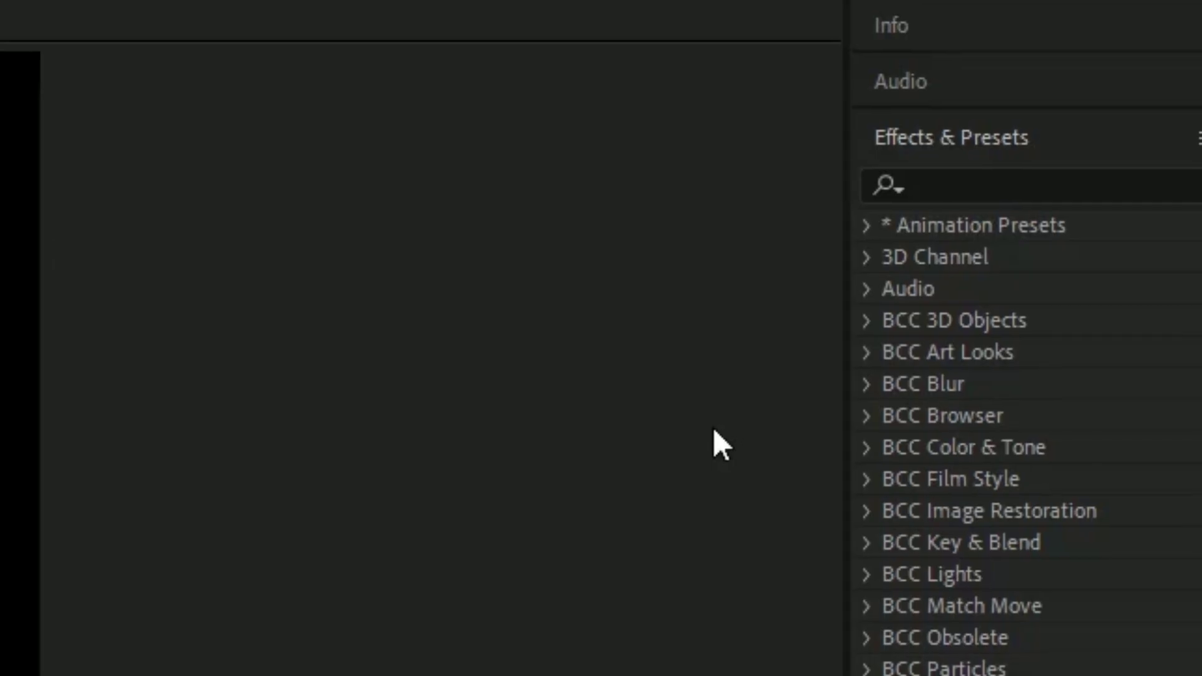
Find the Fill effect and apply it to the Billie Eilish logo layer
{"action": "left_click", "coordinate": [913, 176]}
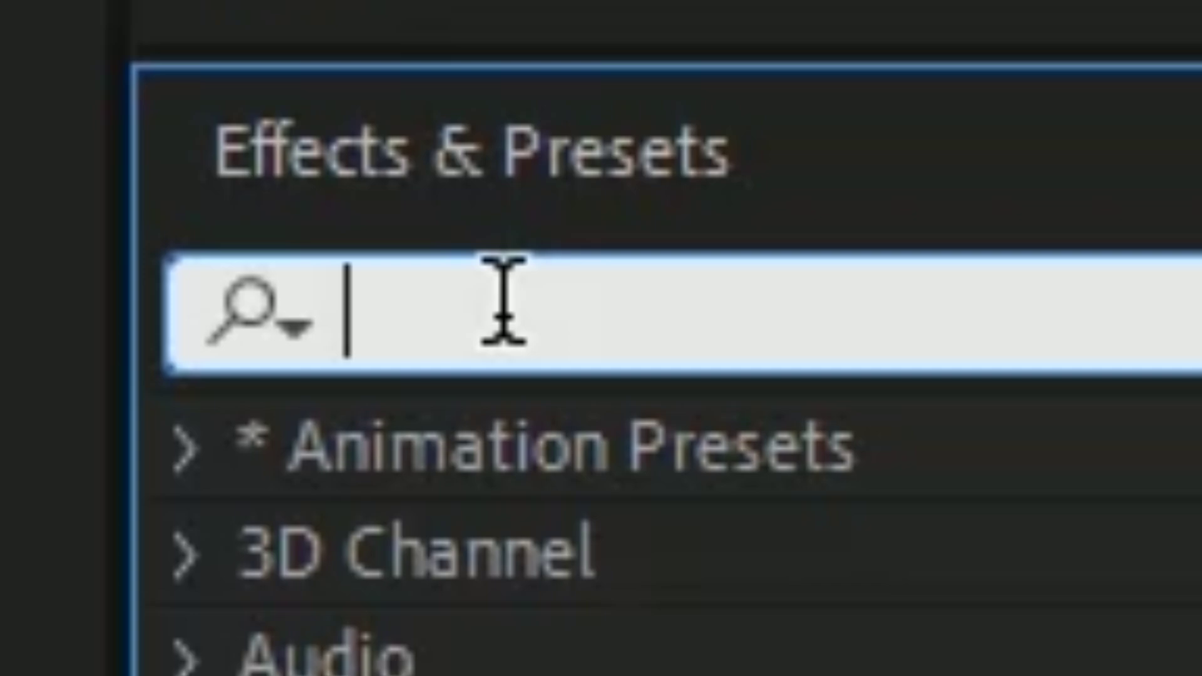
{"action": "type", "text": "fill"}
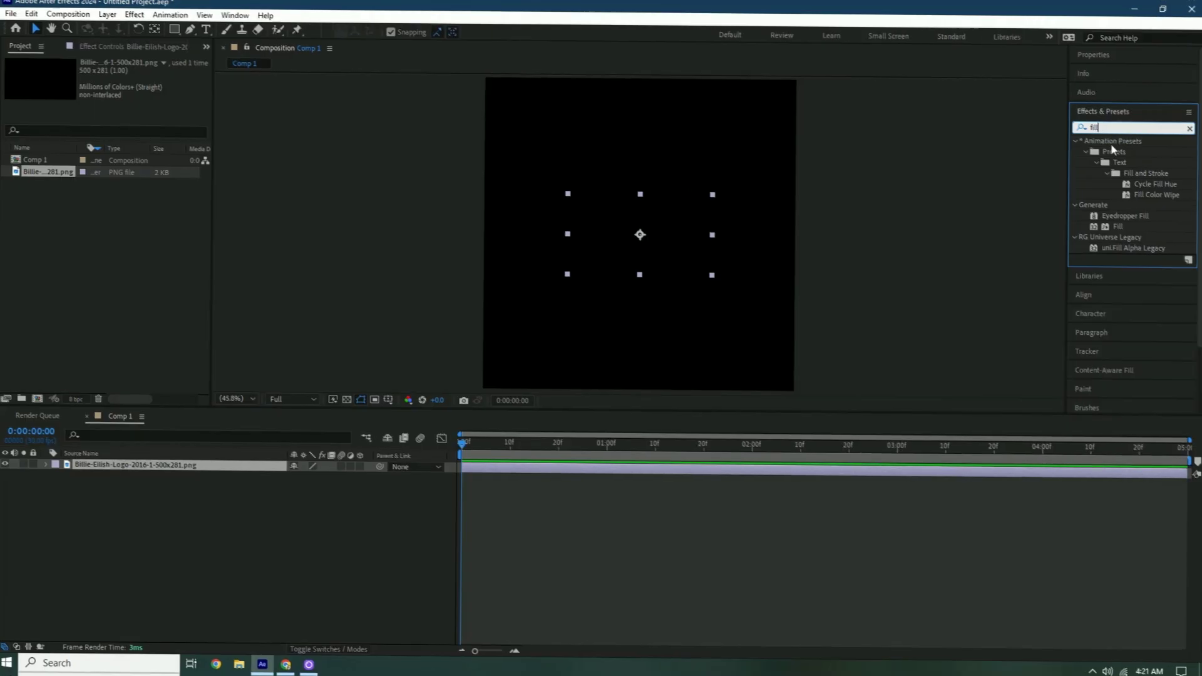
{"action": "left_click_drag", "start_coordinate": [1144, 217], "coordinate": [576, 478]}
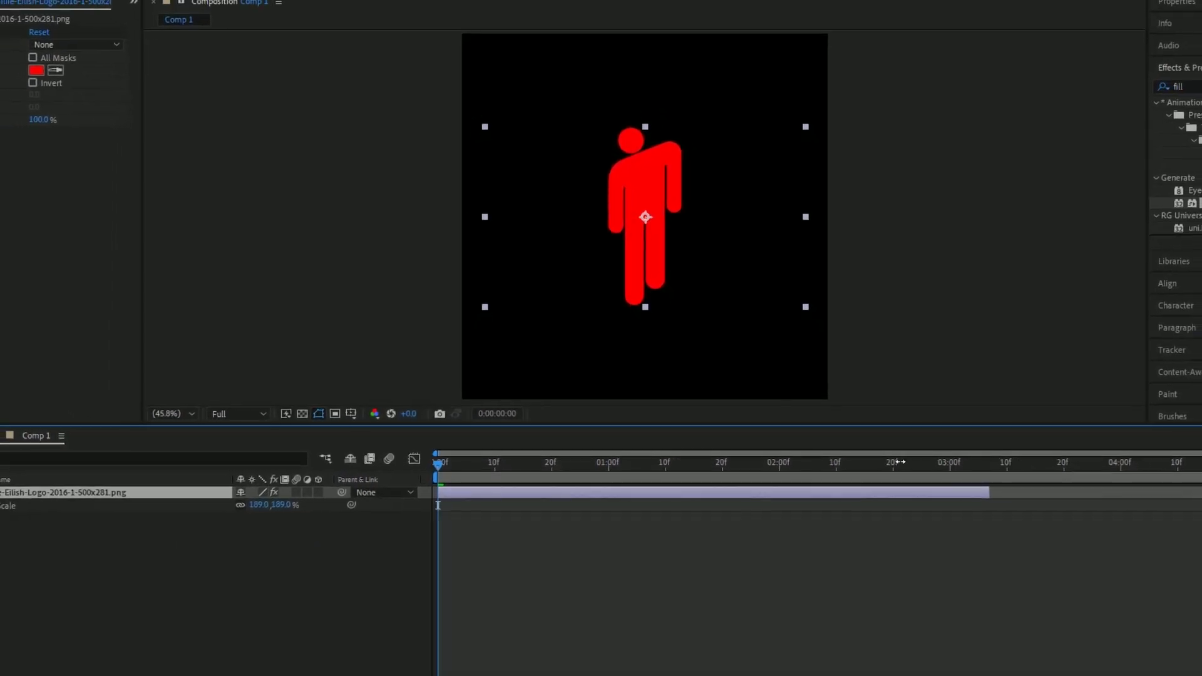
Shorten the logo layer so that it ends at about 02:05 in the timeline
{"action": "left_click_drag", "start_coordinate": [901, 462], "coordinate": [699, 514]}
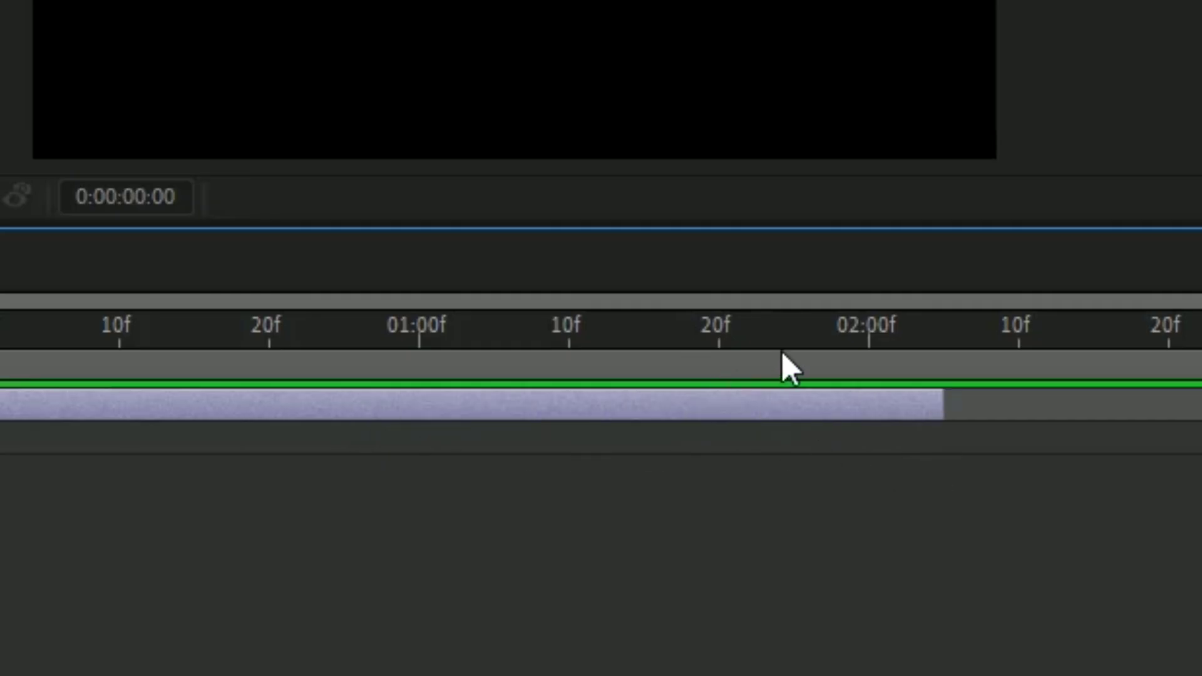
{"action": "left_click_drag", "start_coordinate": [783, 354], "coordinate": [875, 337]}
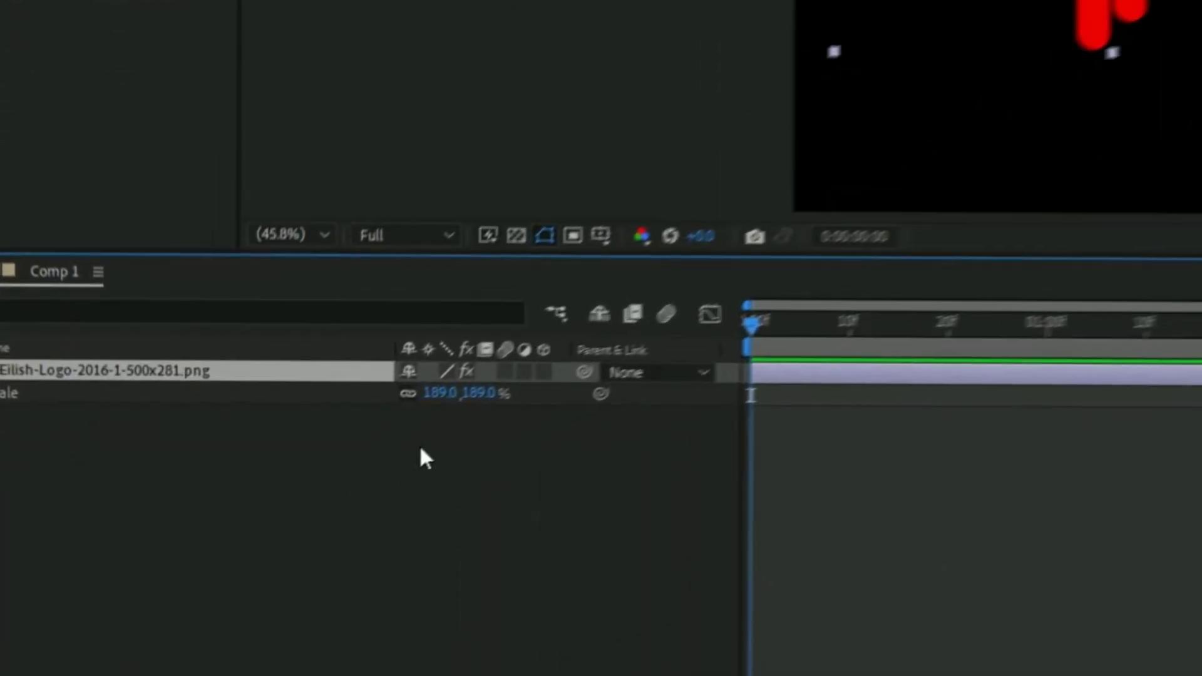
Add a black solid layer and split it where the logo layer ends, at about 02:05
{"action": "right_click", "coordinate": [416, 448]}
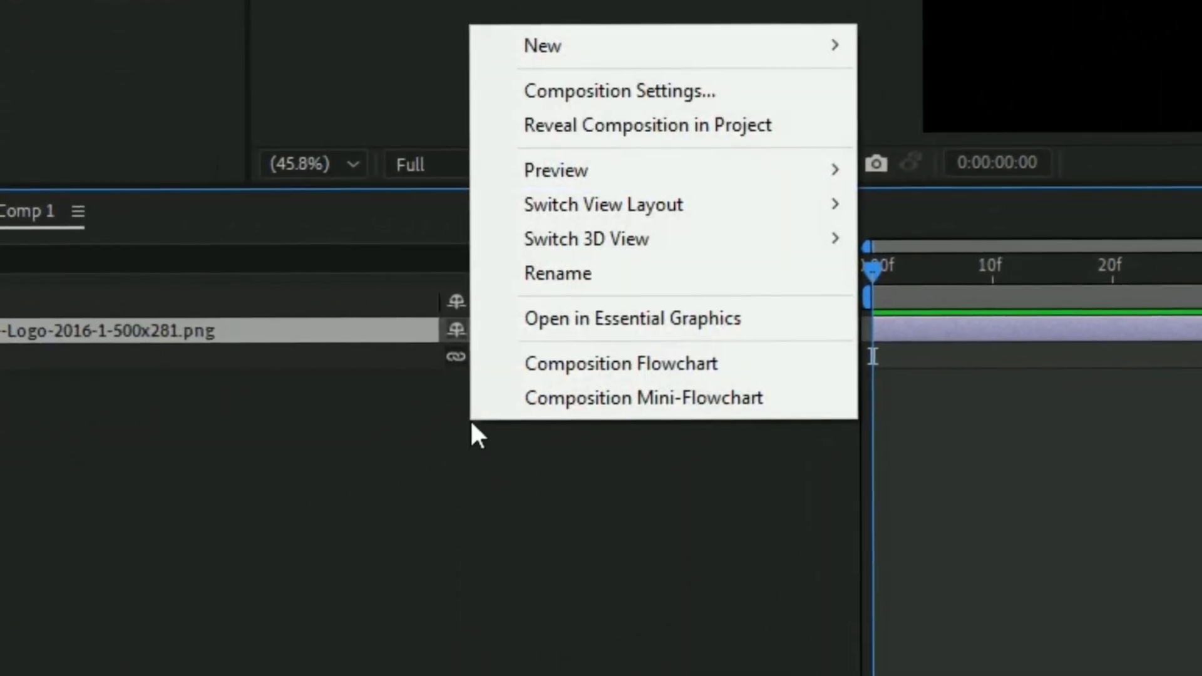
{"action": "mouse_move", "coordinate": [582, 53]}
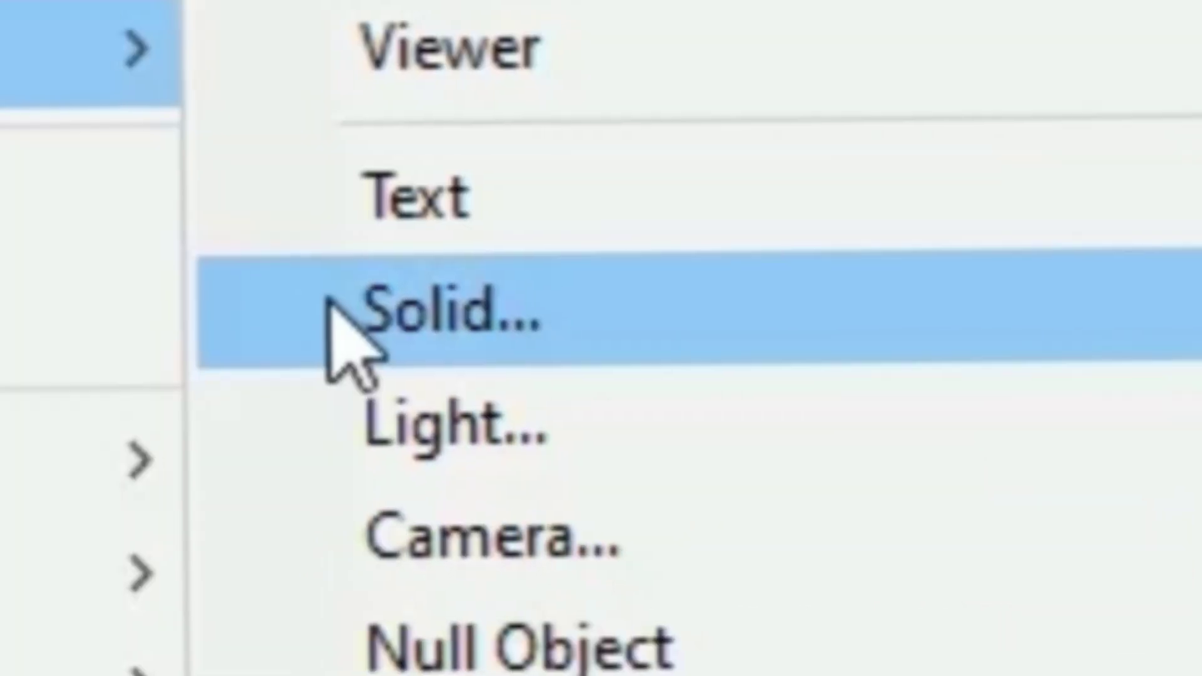
{"action": "left_click", "coordinate": [328, 301]}
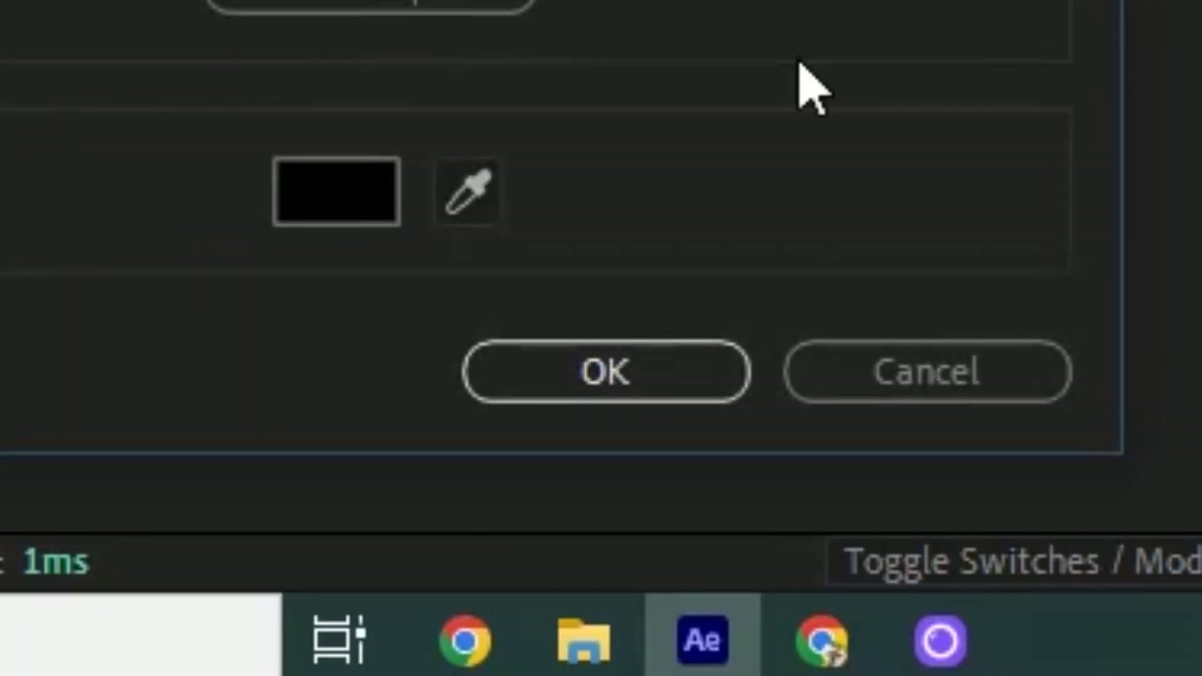
{"action": "left_click", "coordinate": [650, 384]}
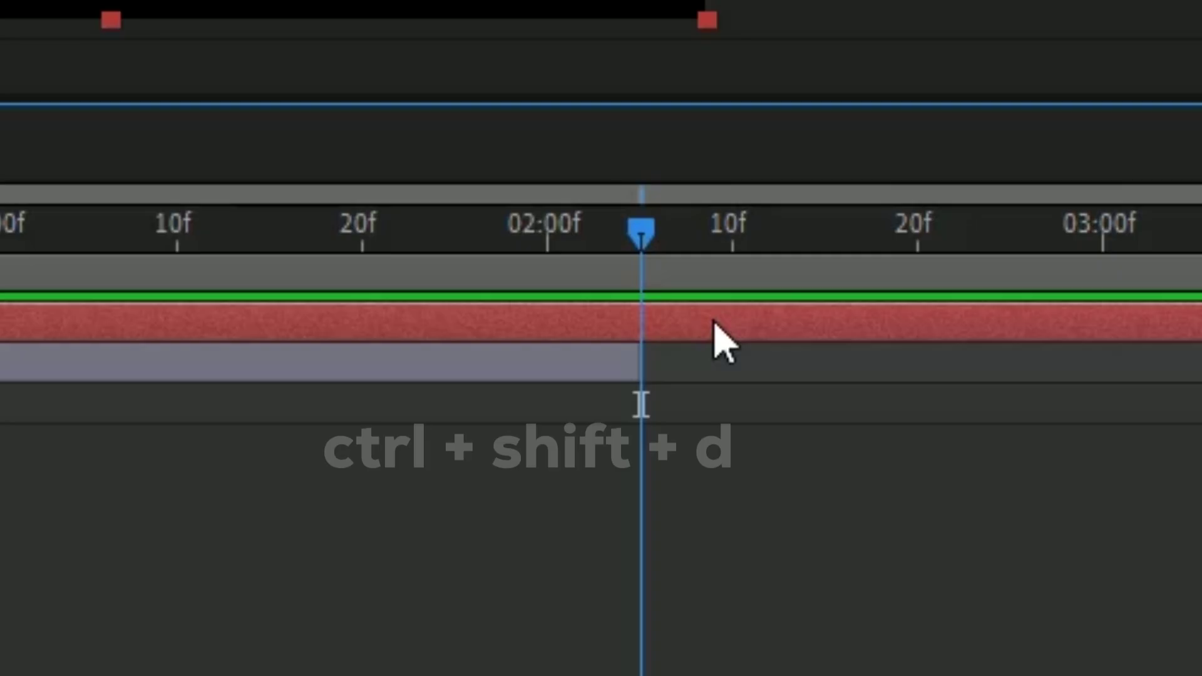
{"action": "key", "text": "ctrl+shift+d"}
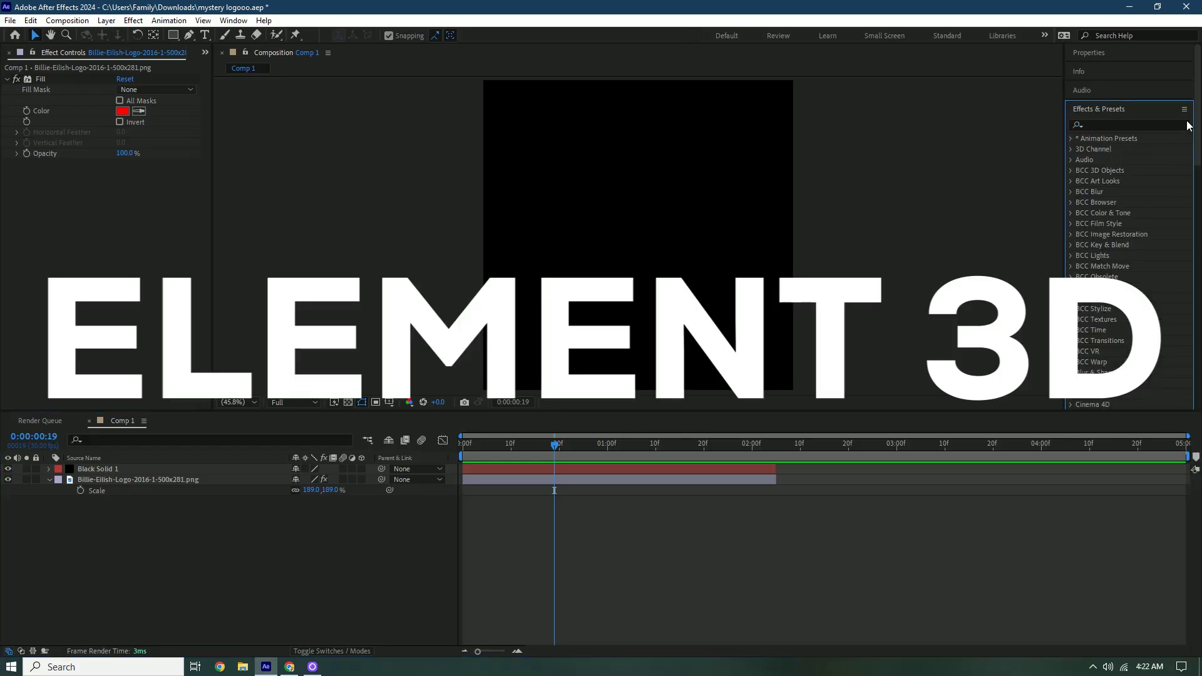
Find the Video Copilot Element effect and apply it to Black Solid 1
{"action": "type", "text": "elemen"}
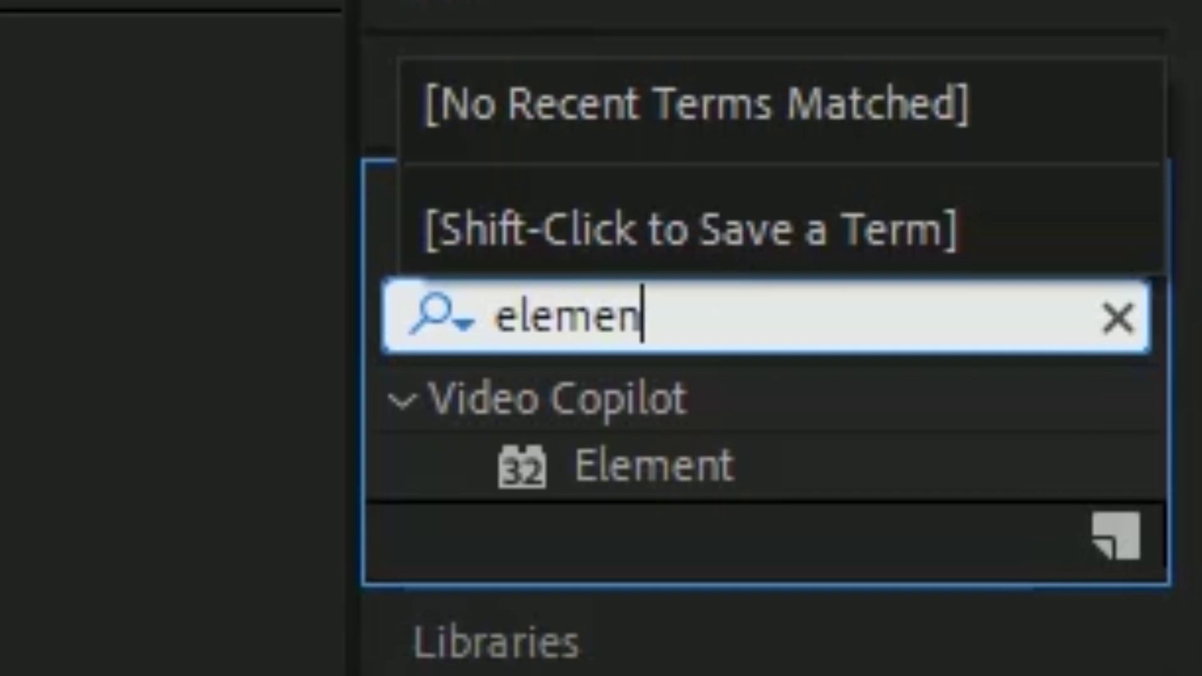
{"action": "left_click_drag", "start_coordinate": [710, 470], "coordinate": [799, 375]}
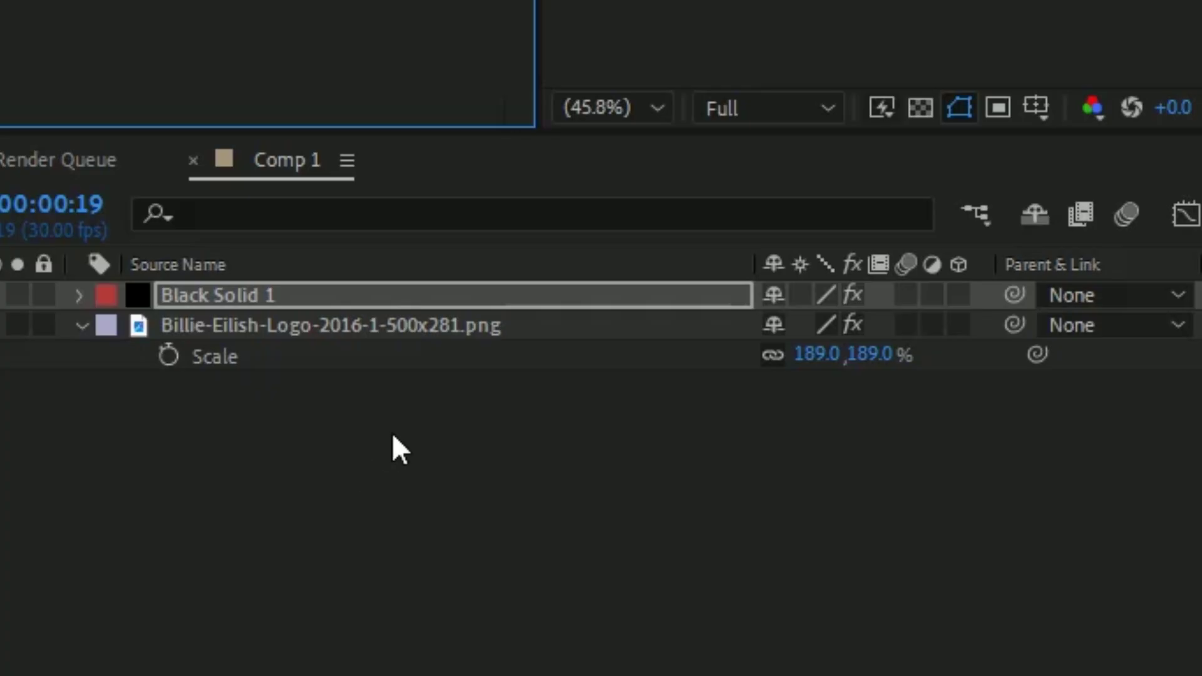
Add a new text layer reading "¿ MYSTERY ?" to the composition
{"action": "right_click", "coordinate": [393, 436]}
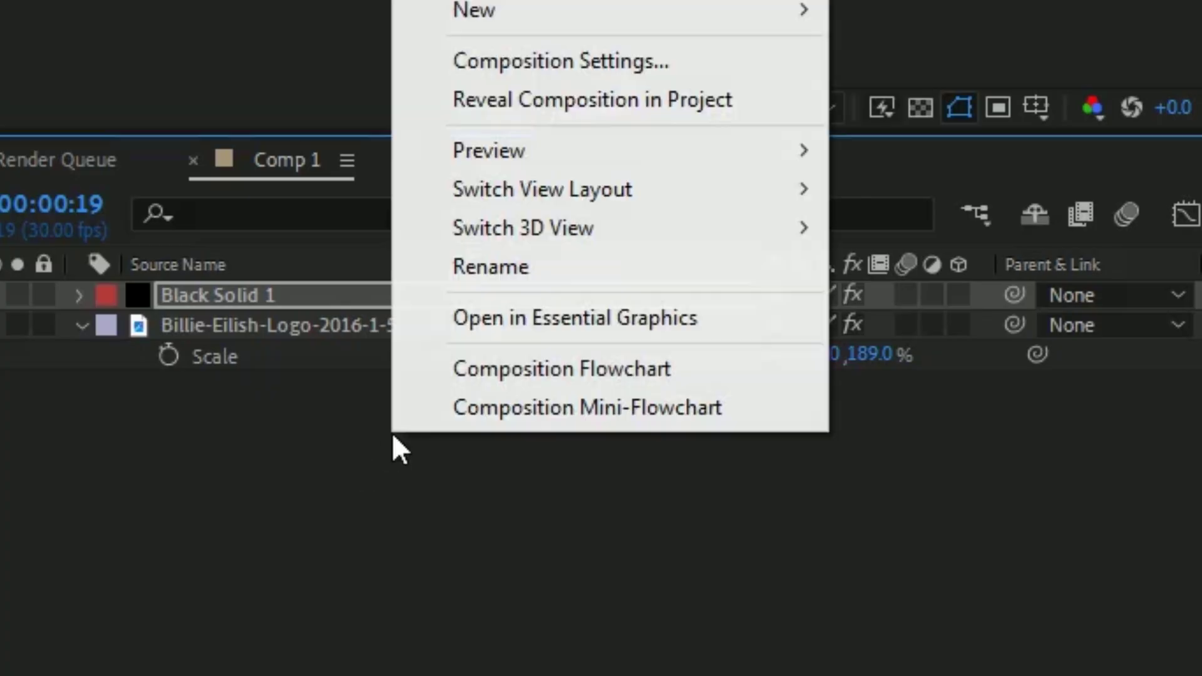
{"action": "mouse_move", "coordinate": [671, 12]}
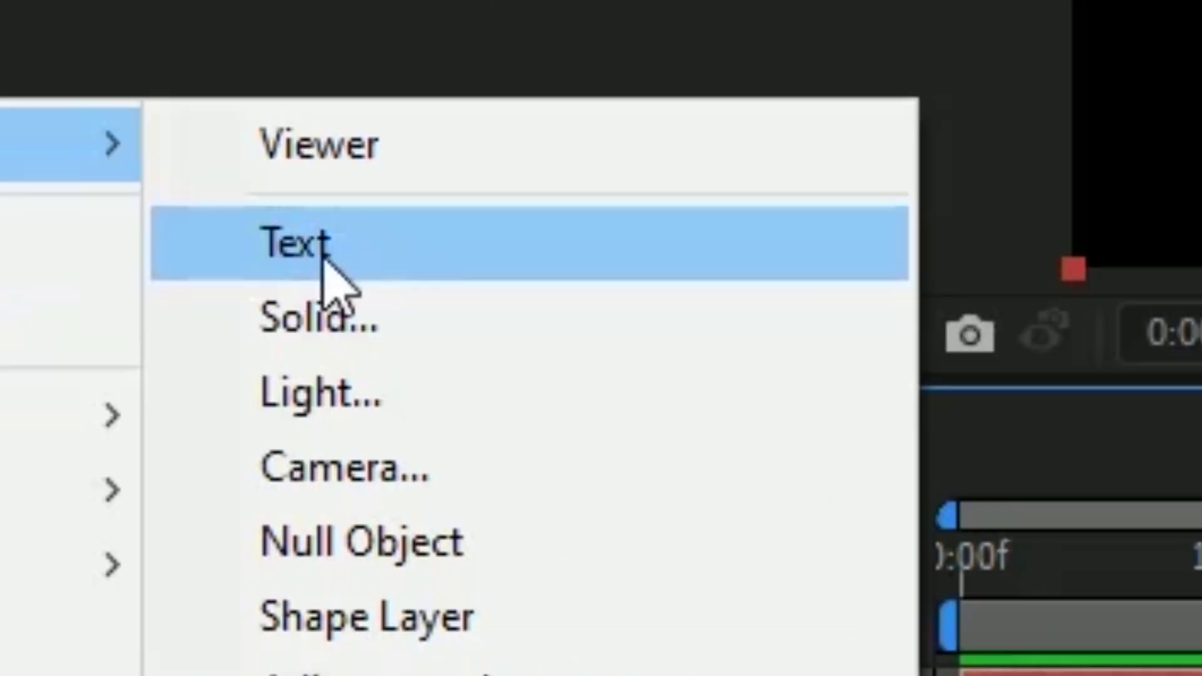
{"action": "left_click", "coordinate": [909, 64]}
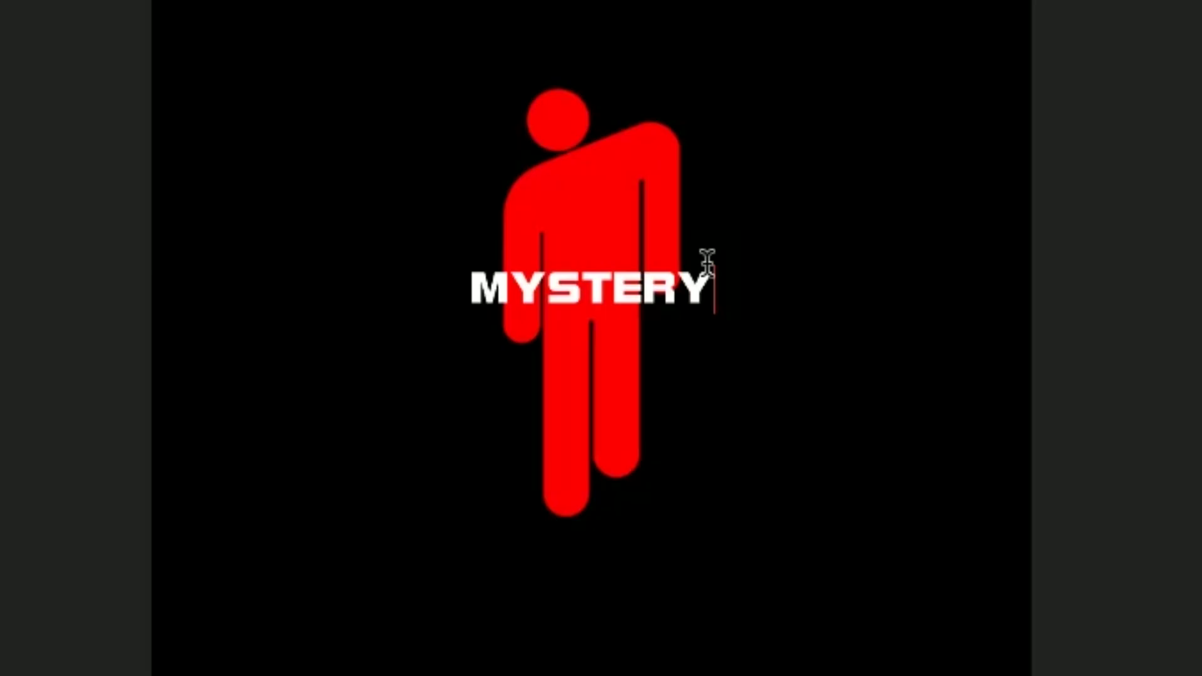
{"action": "type", "text": "?"}
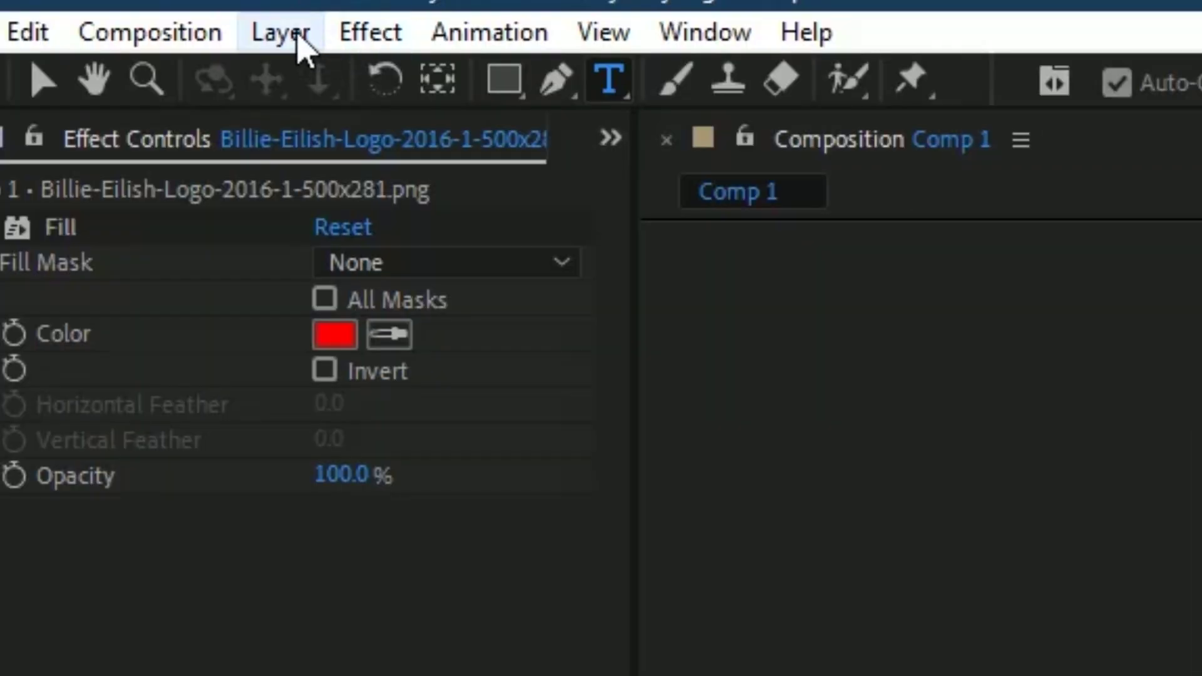
Auto-trace the logo layer from its Alpha channel, applying the result to a new layer
{"action": "left_click", "coordinate": [300, 40]}
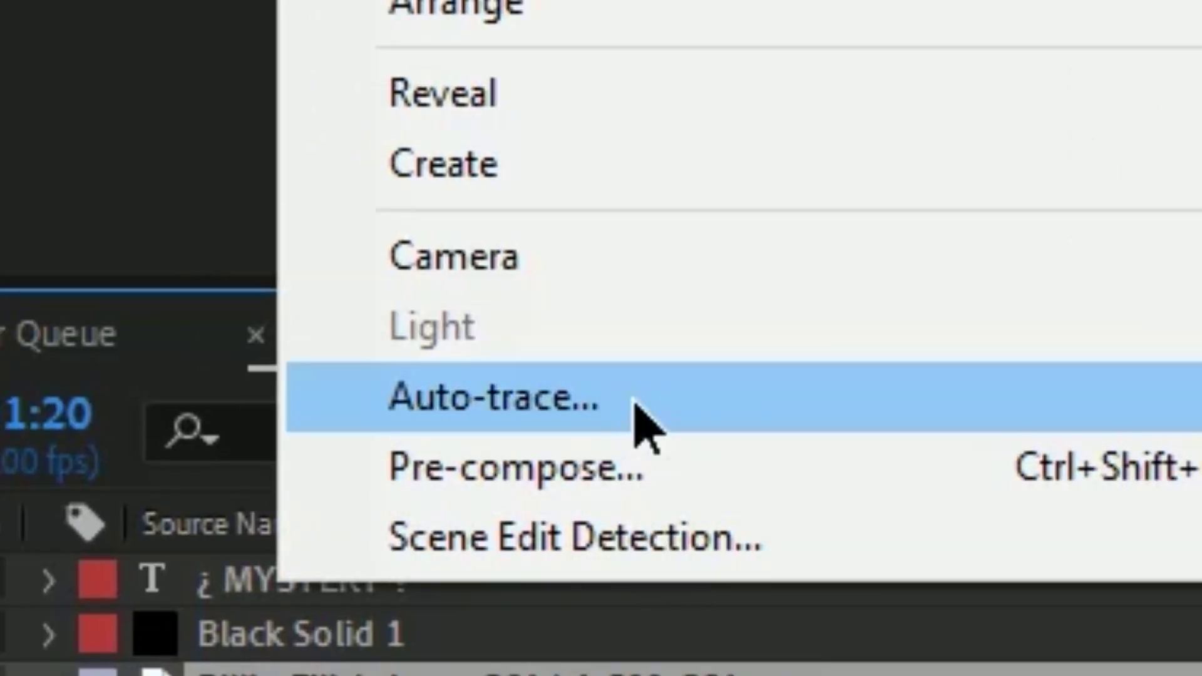
{"action": "left_click", "coordinate": [162, 434]}
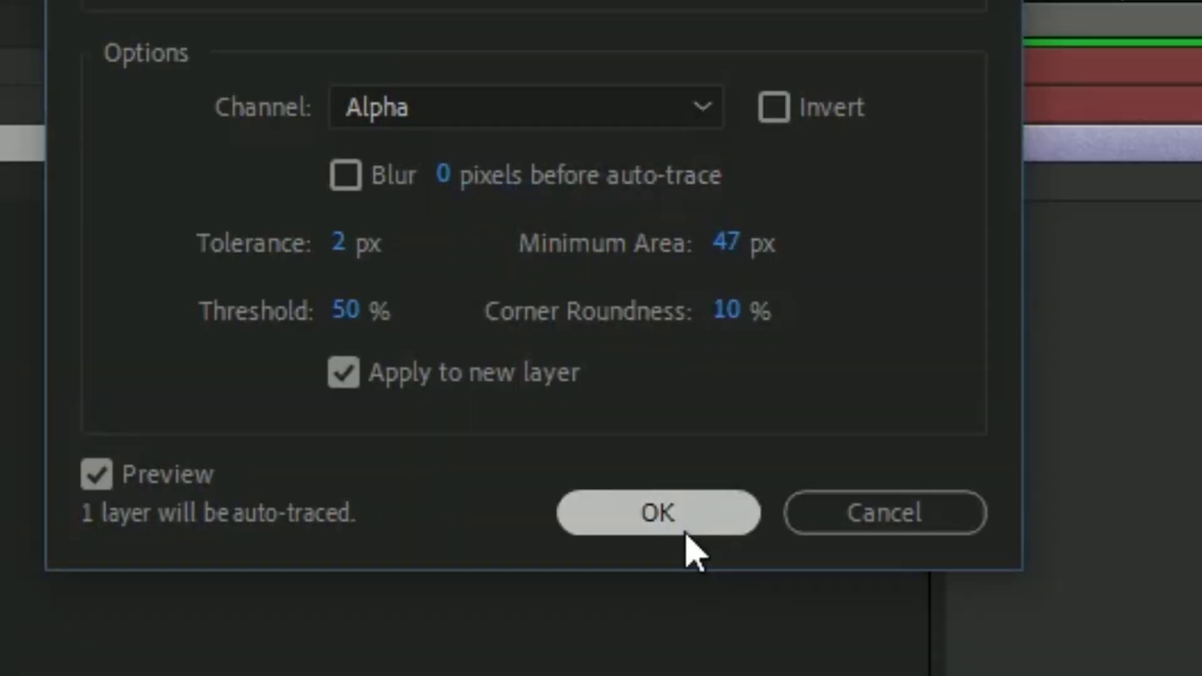
{"action": "left_click", "coordinate": [684, 550]}
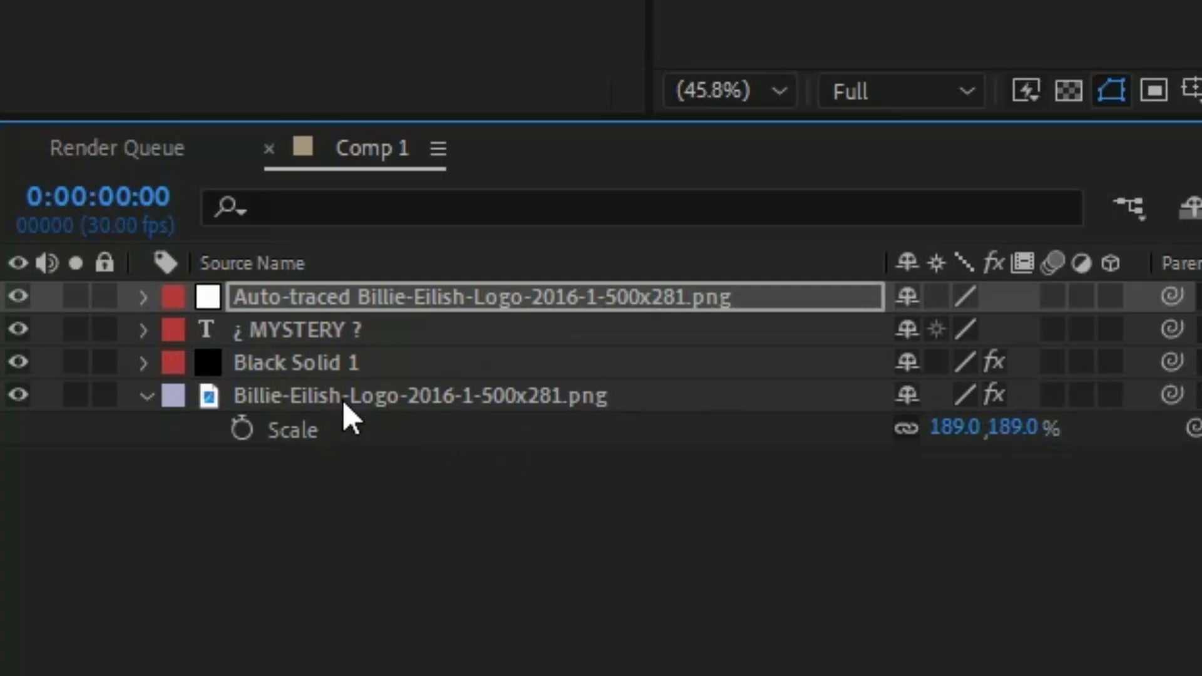
Move Black Solid 1 to the top of the layer stack, above the auto-traced logo layer
{"action": "left_click", "coordinate": [350, 400]}
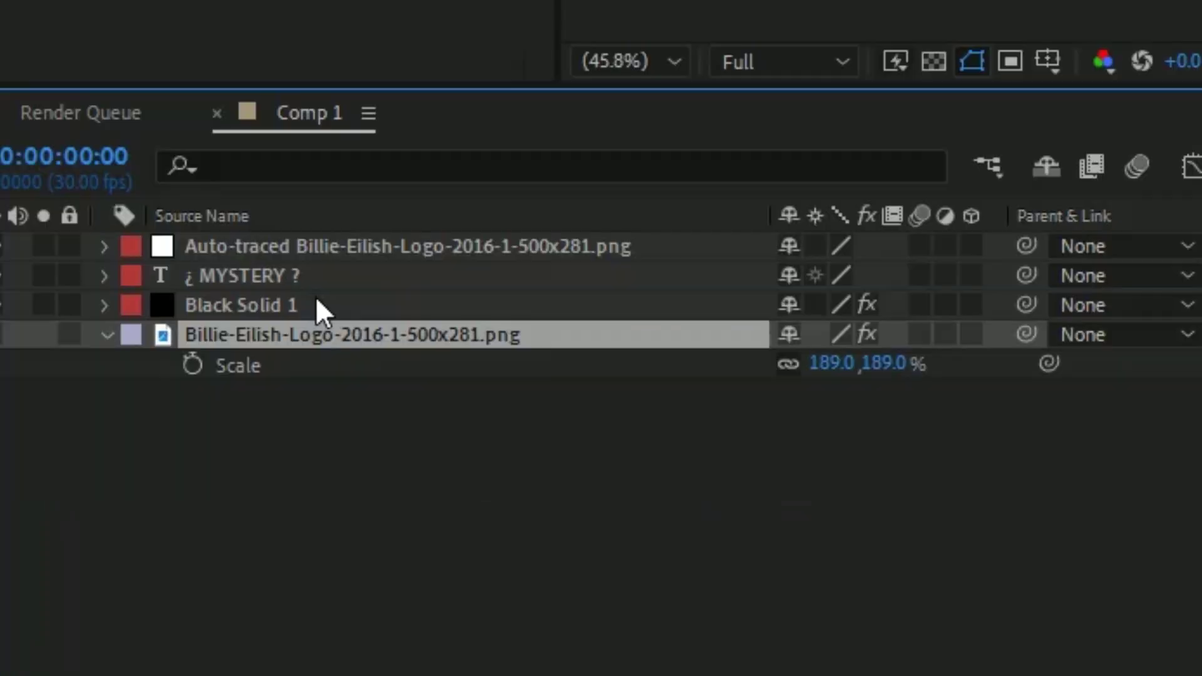
{"action": "left_click_drag", "start_coordinate": [1016, 282], "coordinate": [1046, 72]}
{"action": "left_click_drag", "start_coordinate": [328, 238], "coordinate": [328, 244]}
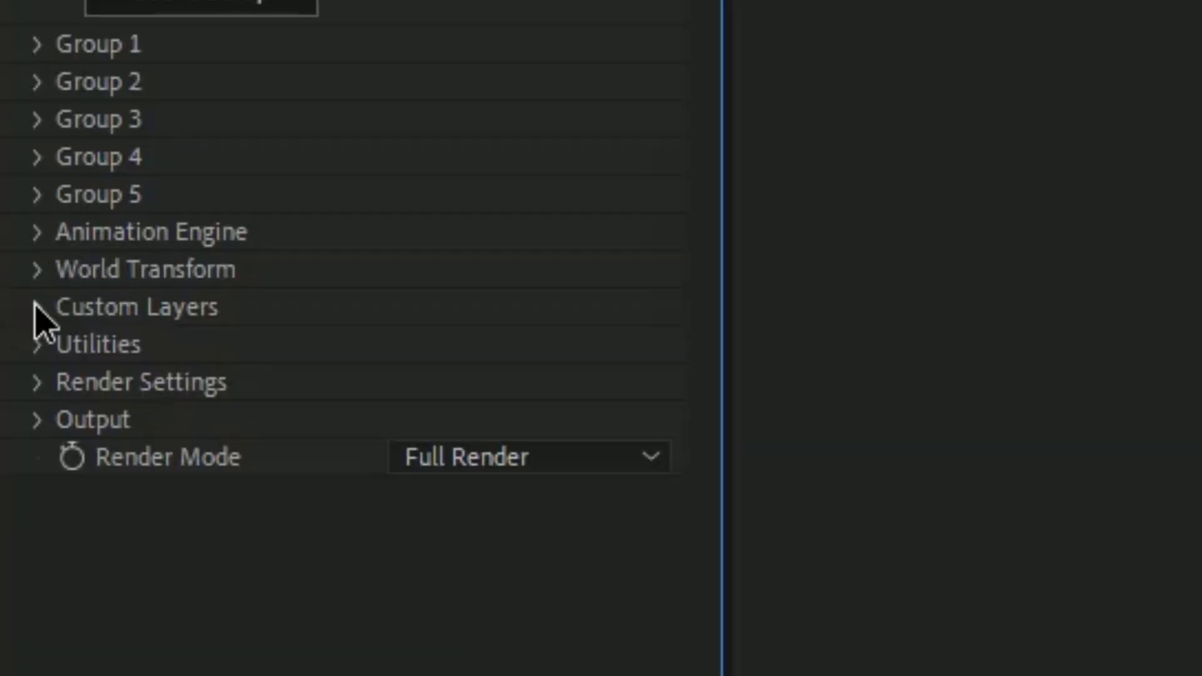
In Element's Custom Text and Masks, set Path Layer 1 to "¿ MYSTERY ?" and Path Layer 2 to the auto-traced logo
{"action": "left_click", "coordinate": [37, 306]}
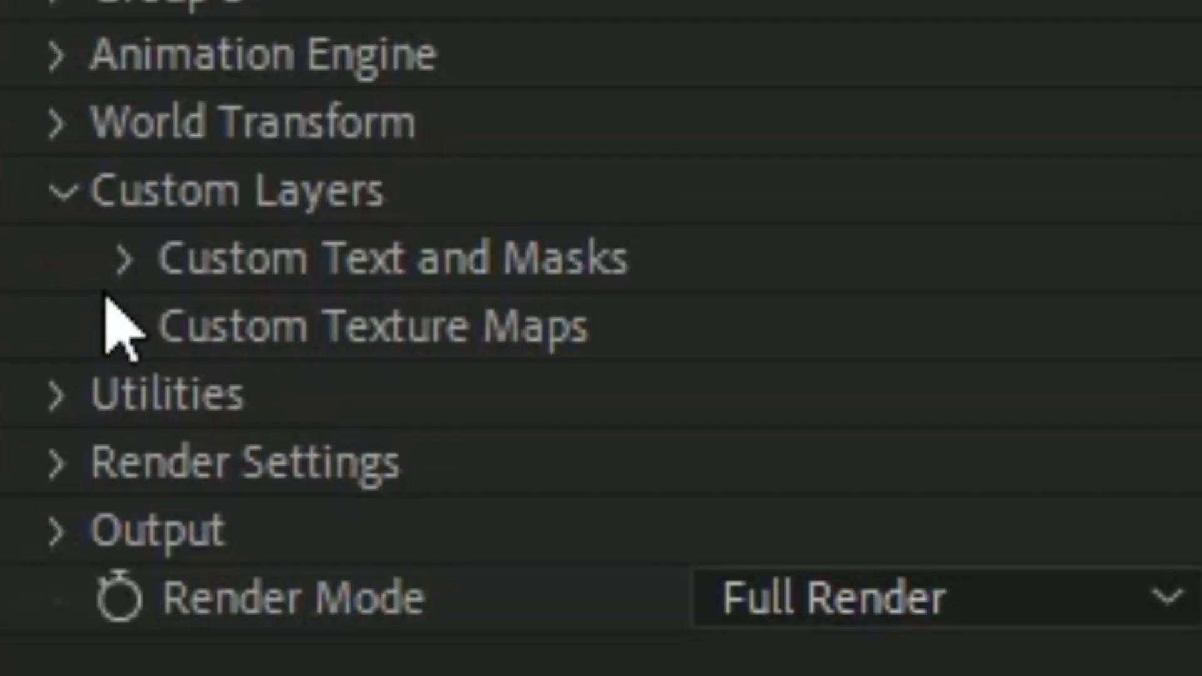
{"action": "left_click", "coordinate": [114, 263]}
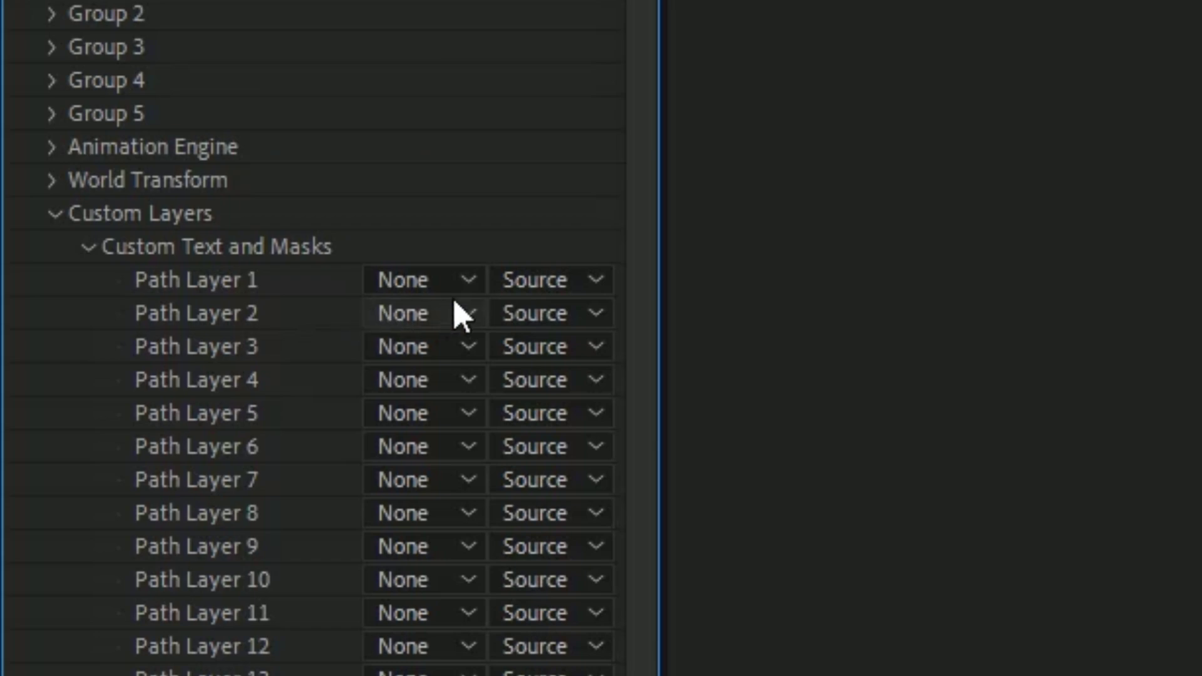
{"action": "left_click", "coordinate": [451, 283]}
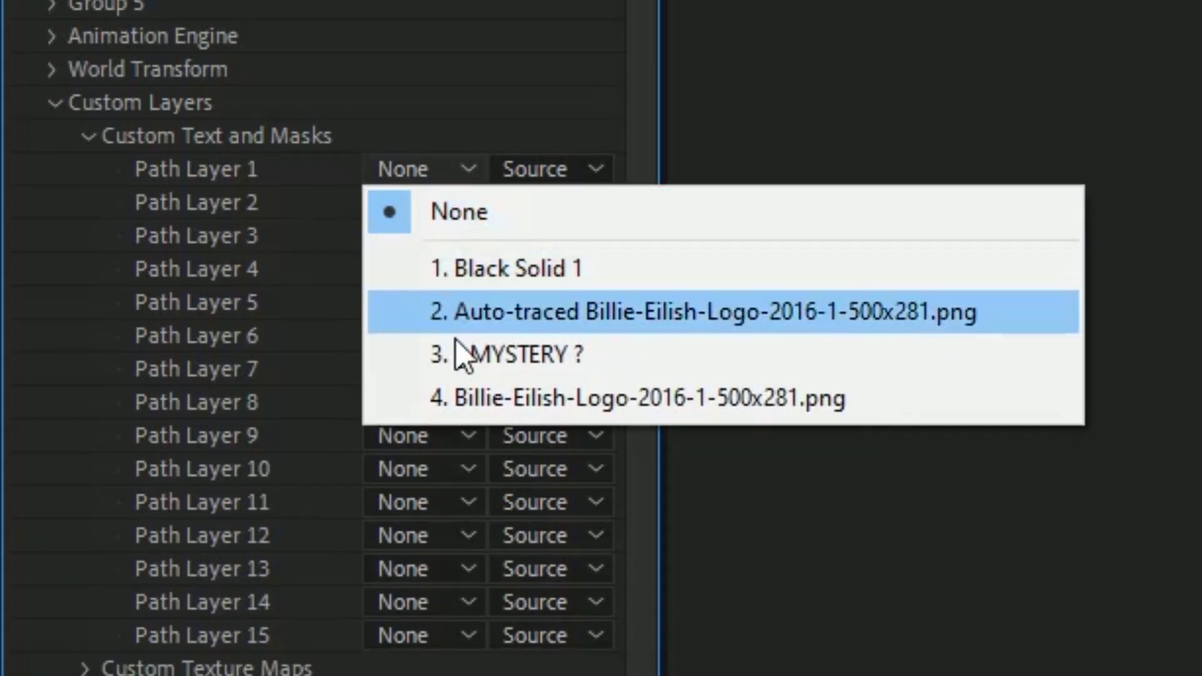
{"action": "left_click", "coordinate": [464, 355]}
{"action": "left_click", "coordinate": [467, 194]}
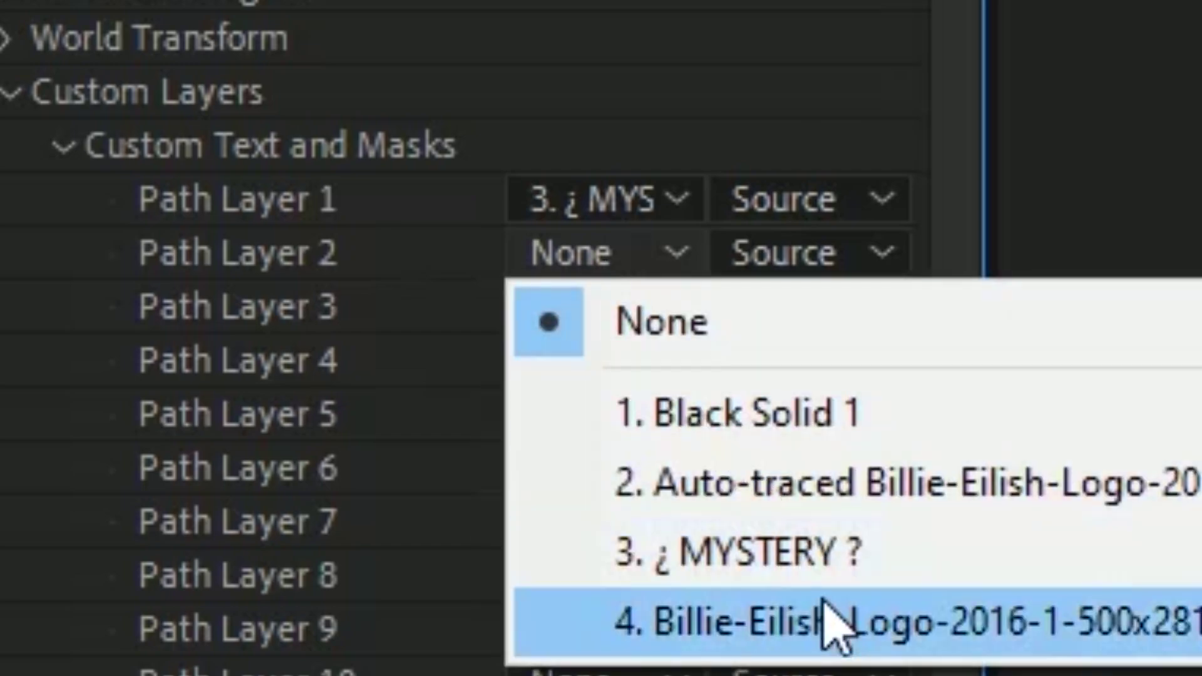
{"action": "left_click", "coordinate": [853, 488]}
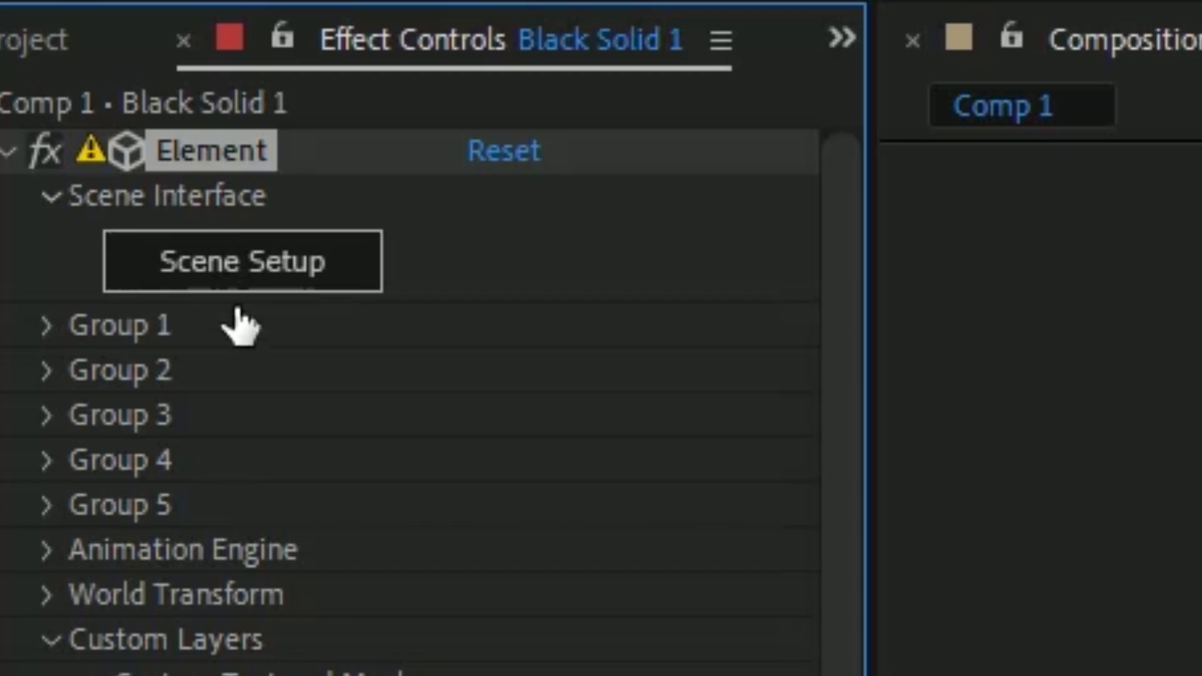
Open Element's Scene Setup and add an extruded model to the scene
{"action": "left_click", "coordinate": [240, 282]}
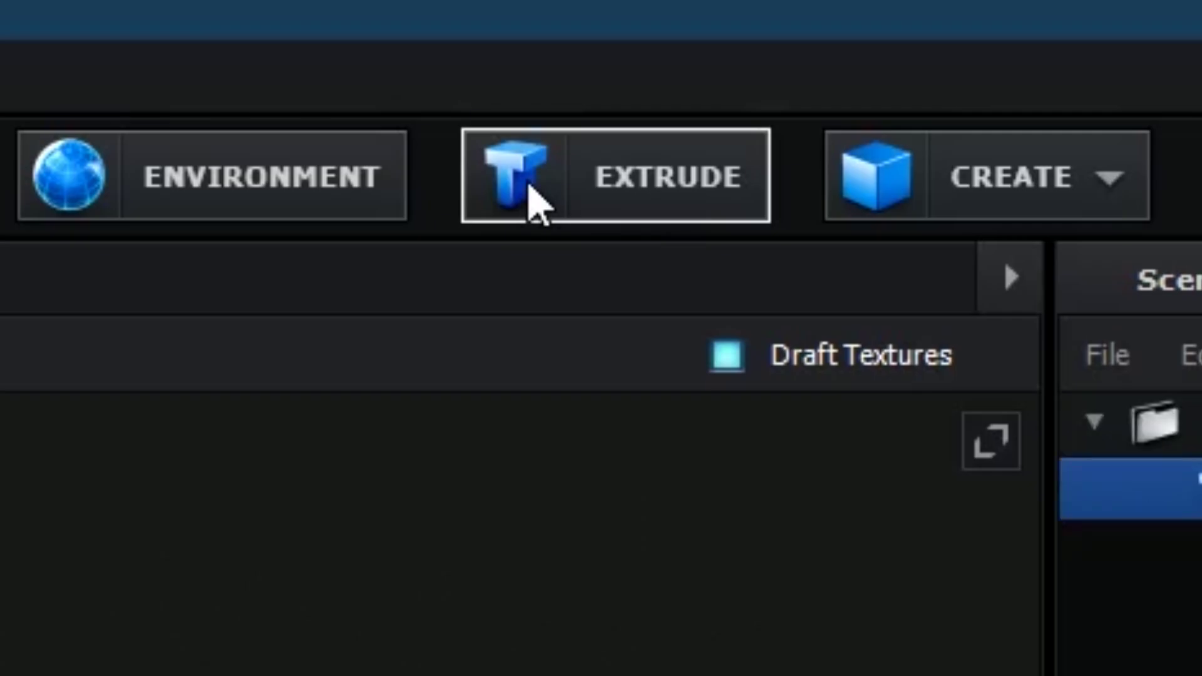
{"action": "left_click", "coordinate": [407, 43]}
{"action": "left_click_drag", "start_coordinate": [449, 436], "coordinate": [822, 557]}
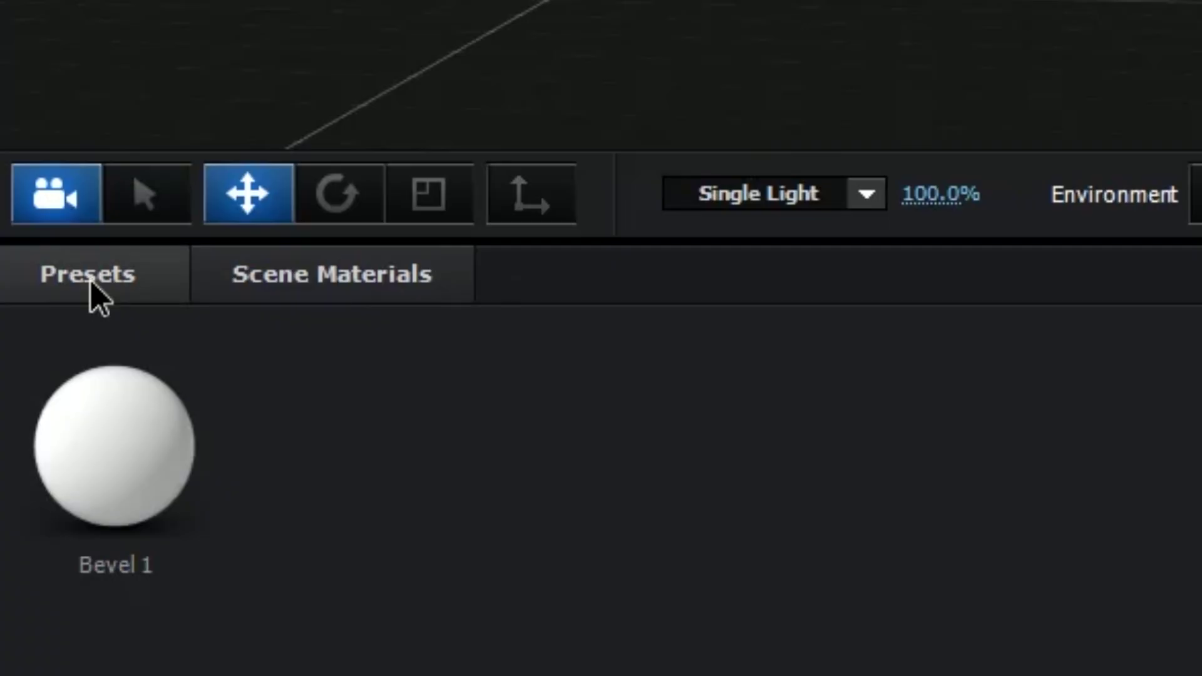
Open the Physical material presets and add a second extruded model that uses Custom Path 2
{"action": "left_click", "coordinate": [35, 374]}
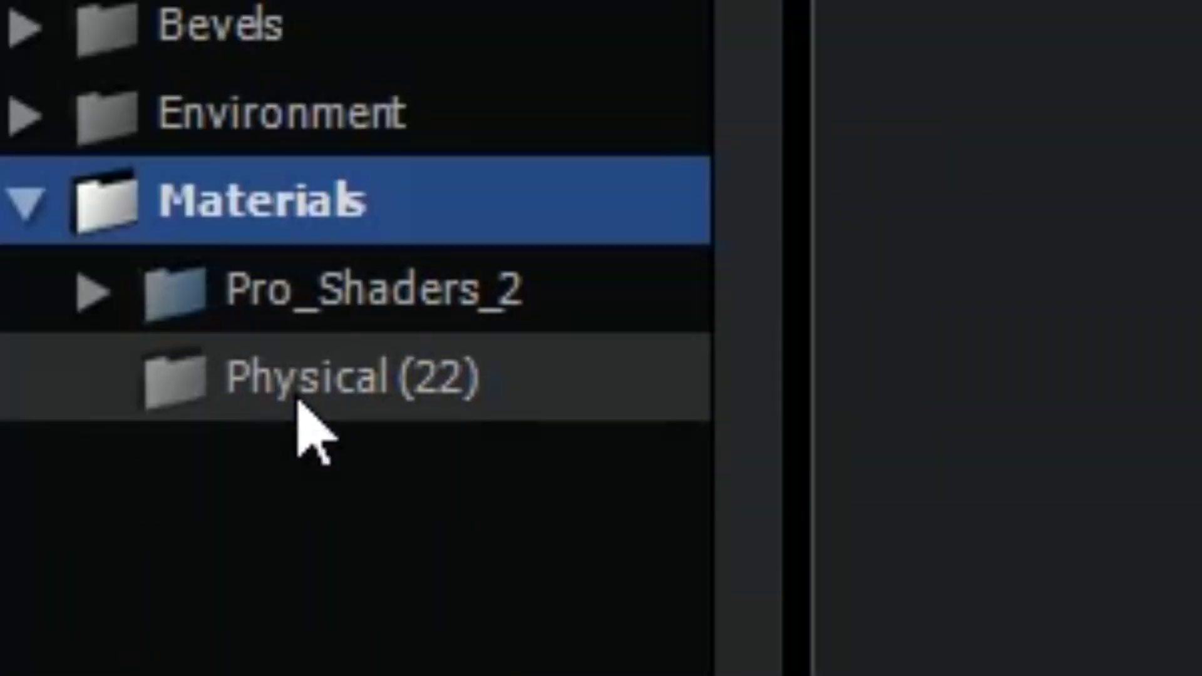
{"action": "left_click", "coordinate": [52, 446]}
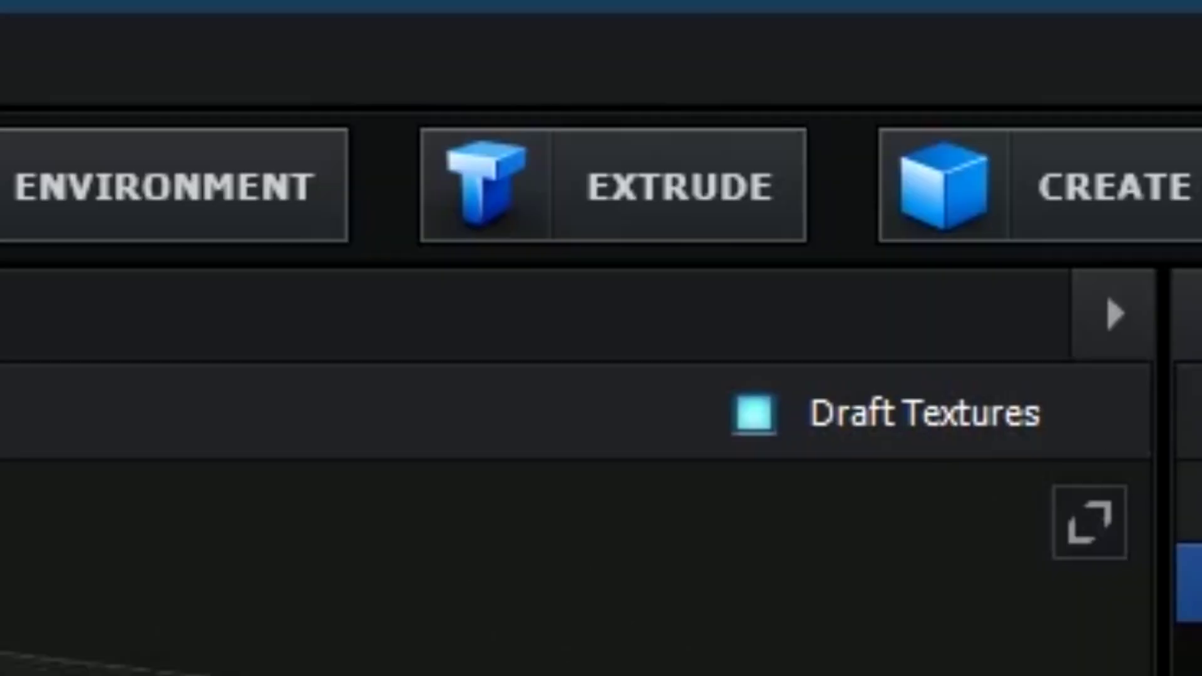
{"action": "left_click", "coordinate": [514, 150]}
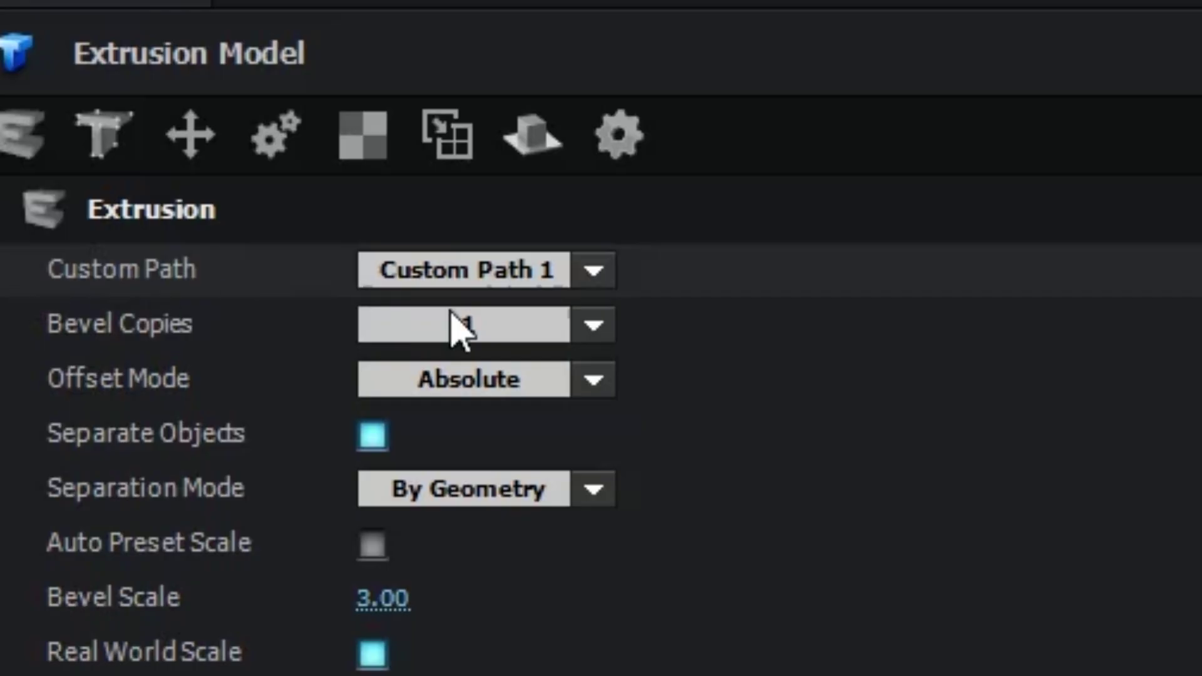
{"action": "left_click", "coordinate": [696, 477]}
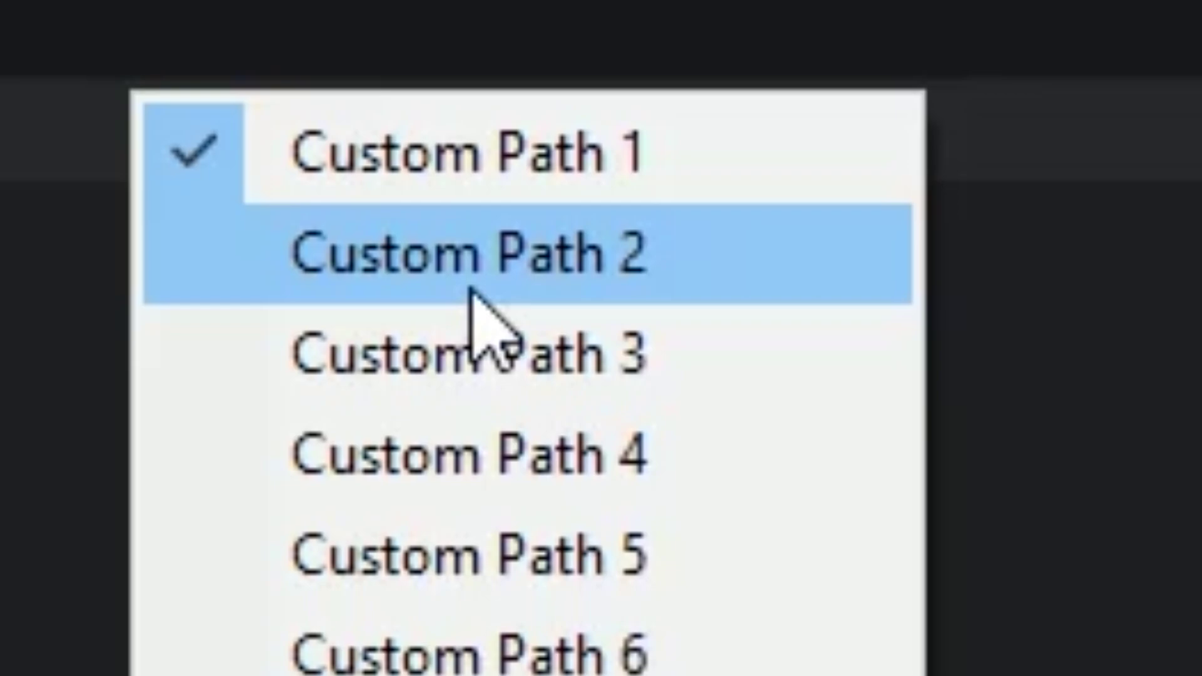
{"action": "left_click", "coordinate": [536, 350]}
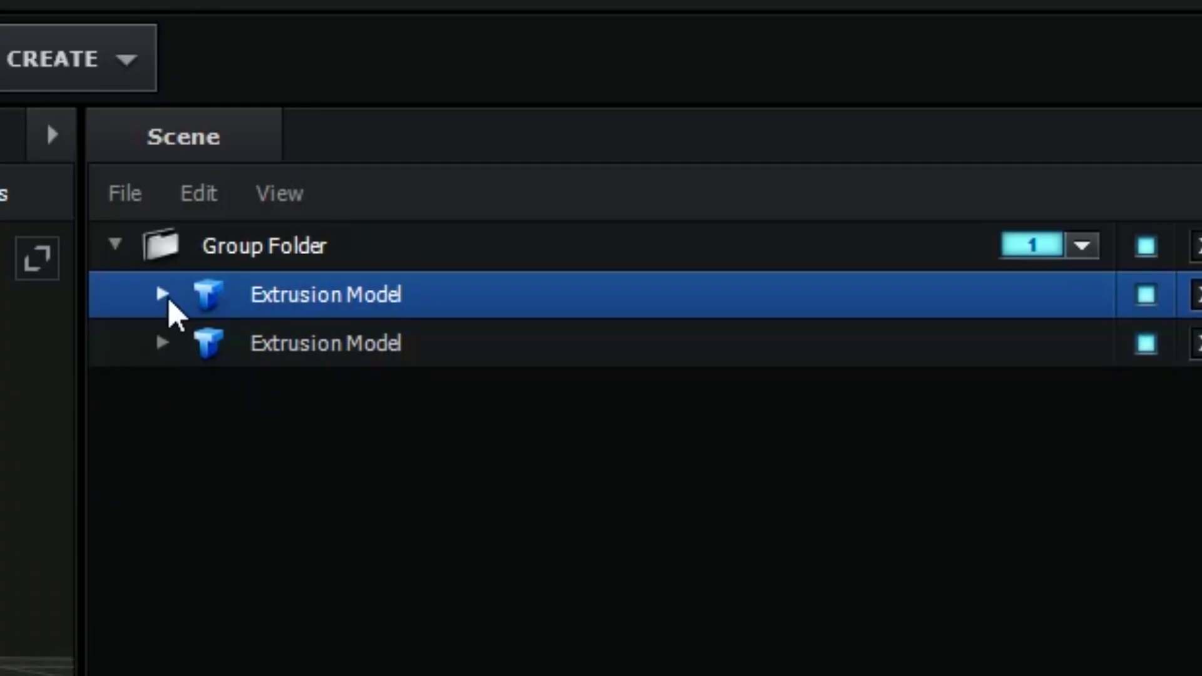
Set the Reflectivity color of the logo extrusion's Chrome material to red
{"action": "left_click", "coordinate": [163, 294]}
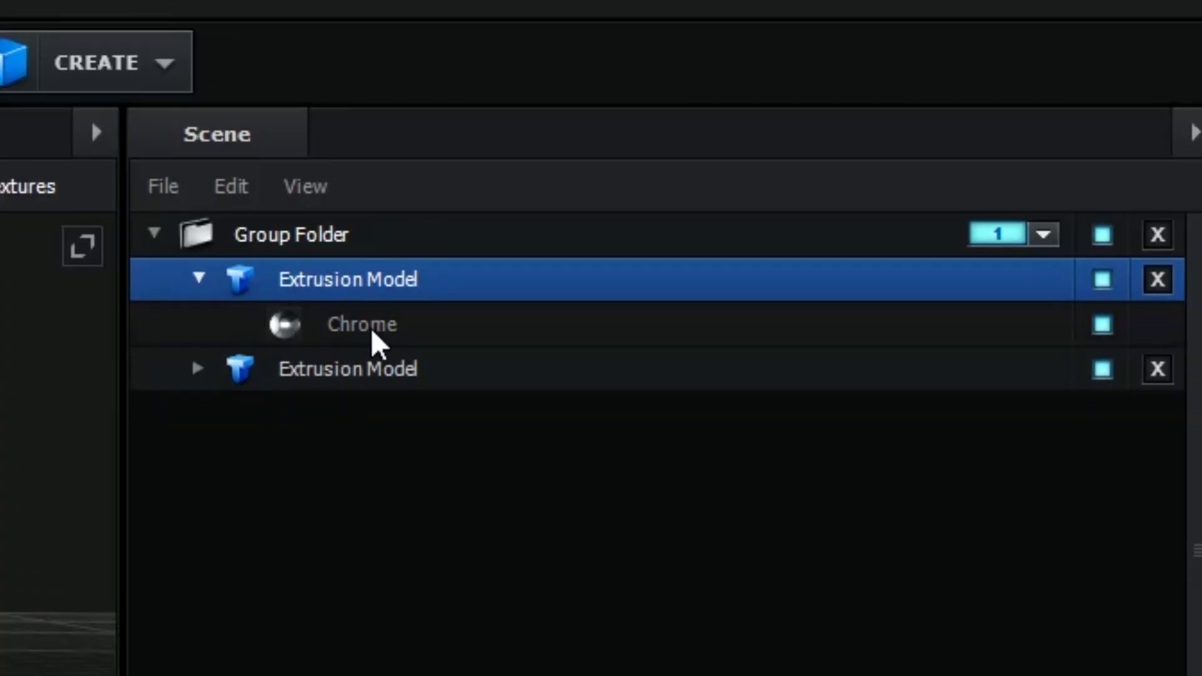
{"action": "left_click", "coordinate": [374, 338]}
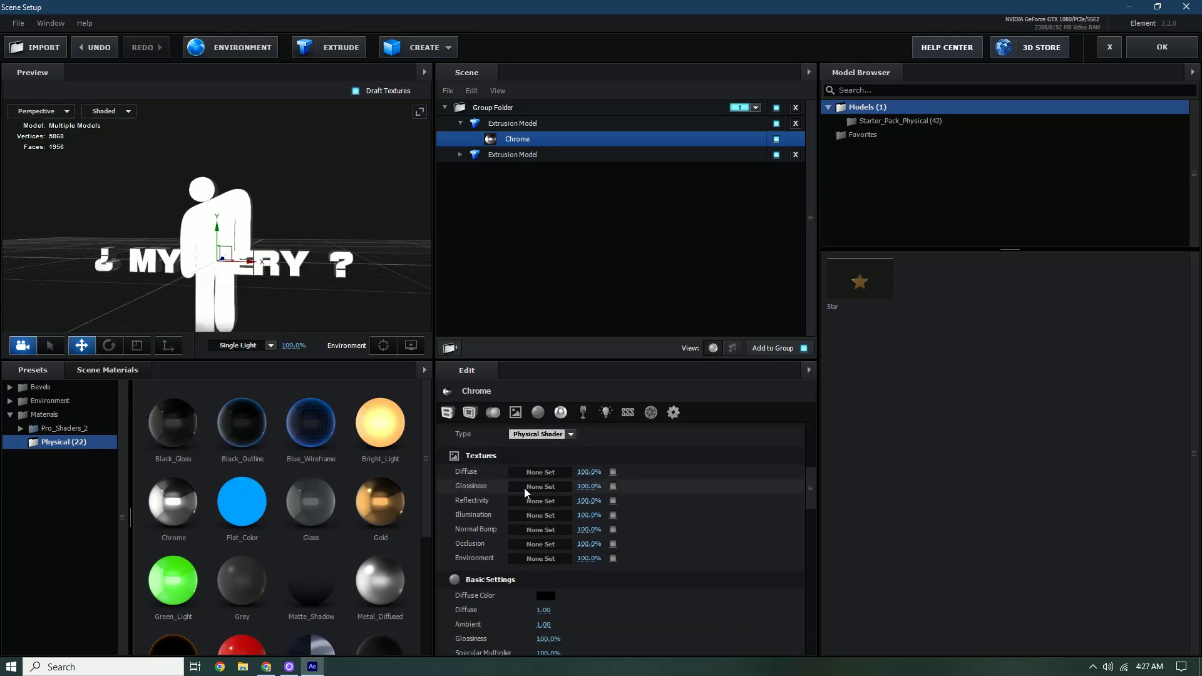
{"action": "scroll", "coordinate": [517, 496], "scroll_direction": "down", "scroll_amount": 1}
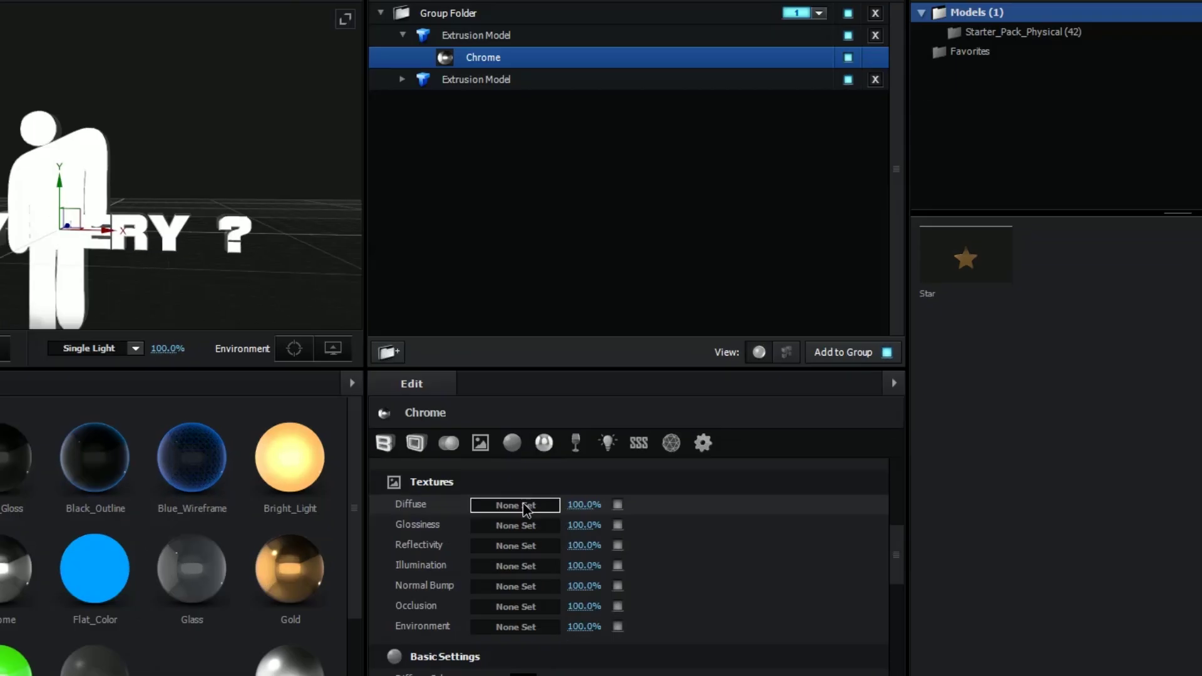
{"action": "left_click", "coordinate": [525, 506]}
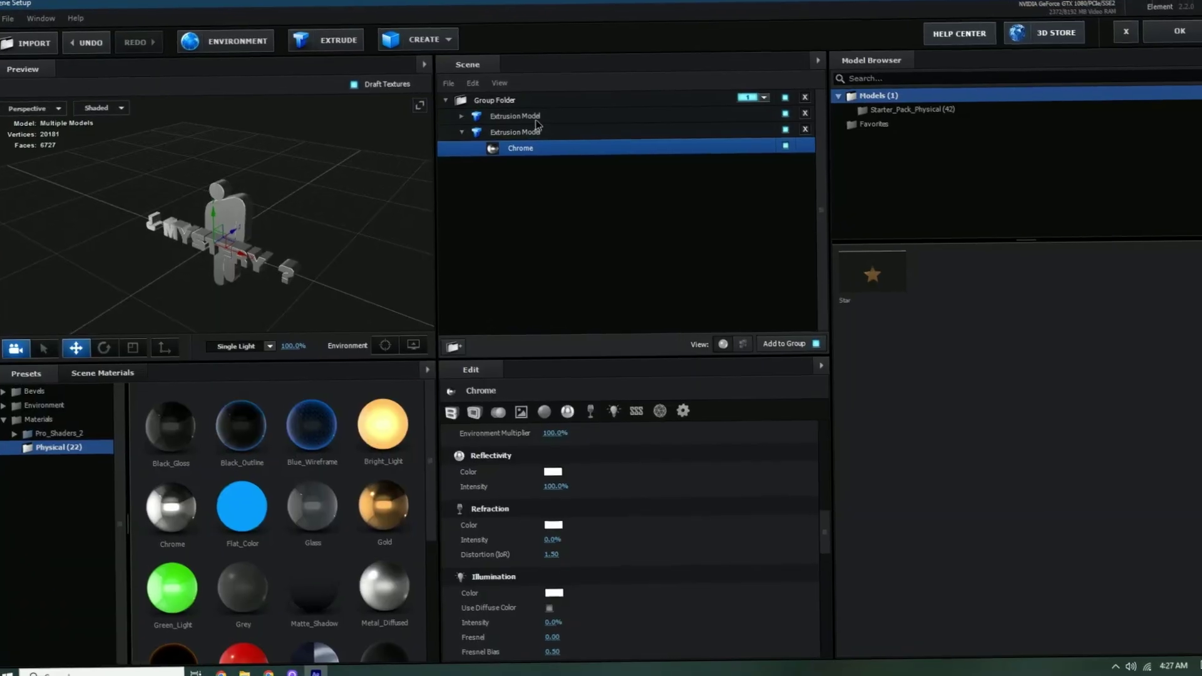
{"action": "left_click", "coordinate": [534, 118]}
{"action": "scroll", "coordinate": [505, 551], "scroll_direction": "up", "scroll_amount": 5}
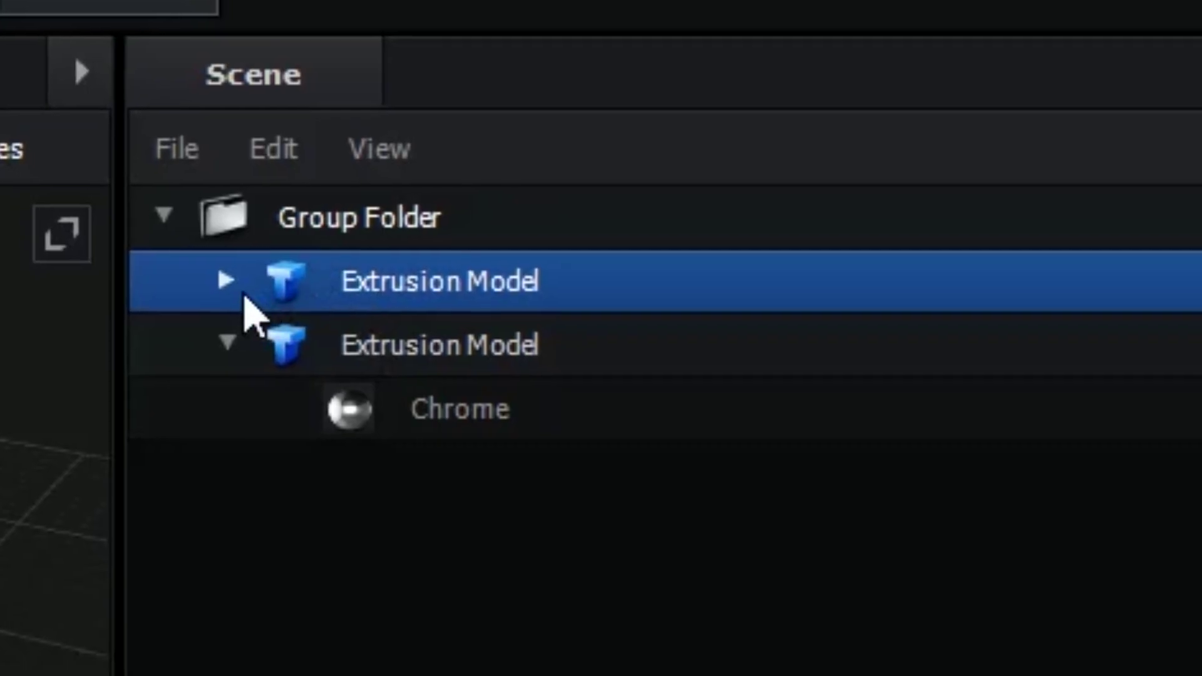
{"action": "left_click", "coordinate": [442, 96]}
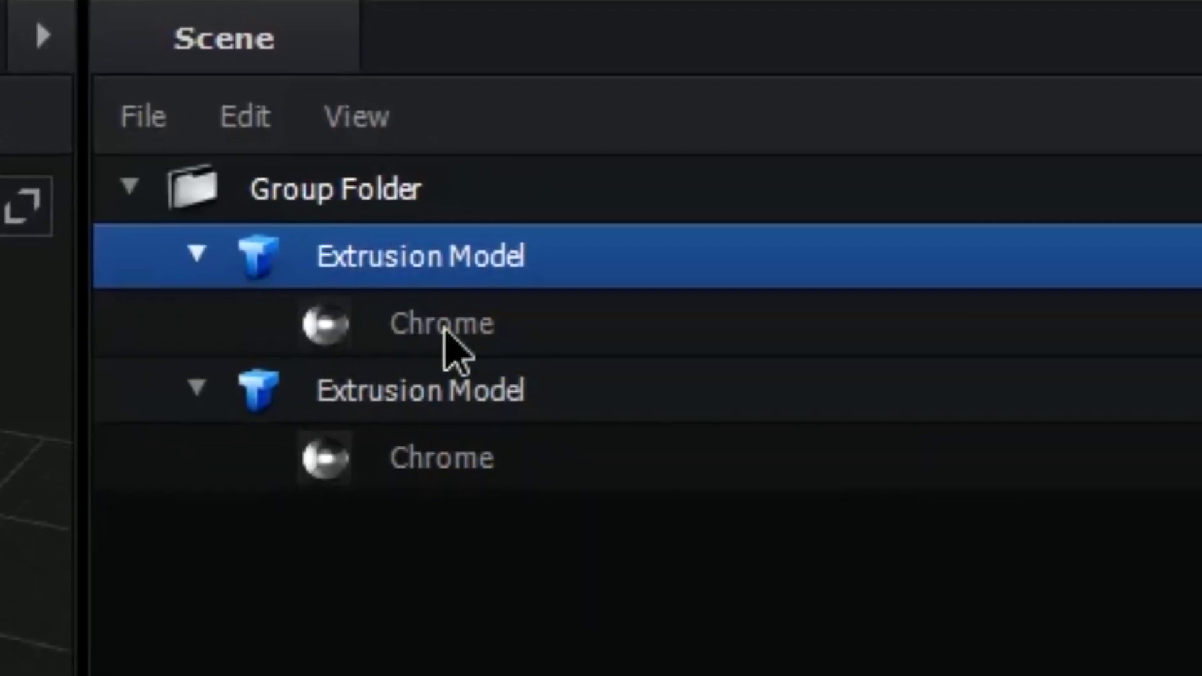
{"action": "left_click", "coordinate": [456, 343]}
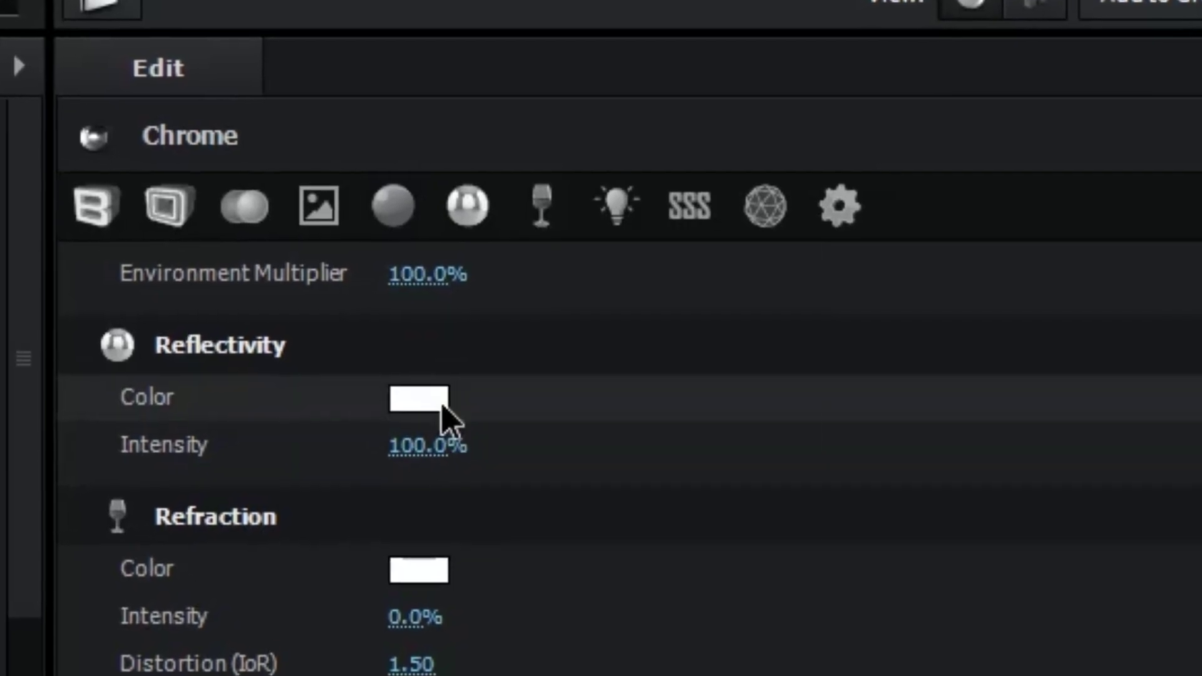
{"action": "left_click", "coordinate": [442, 407]}
{"action": "left_click", "coordinate": [653, 558]}
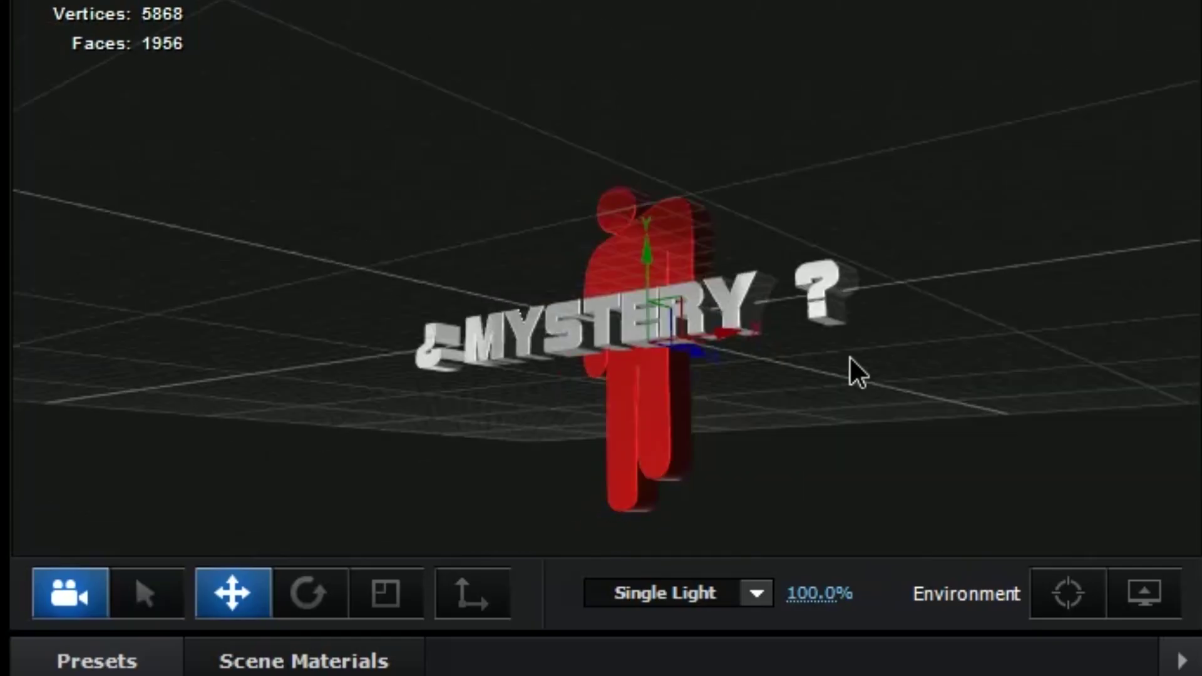
Replace the ¿ MYSTERY ? extrusion's Shiny material with the Chrome preset
{"action": "left_click_drag", "start_coordinate": [850, 357], "coordinate": [758, 387]}
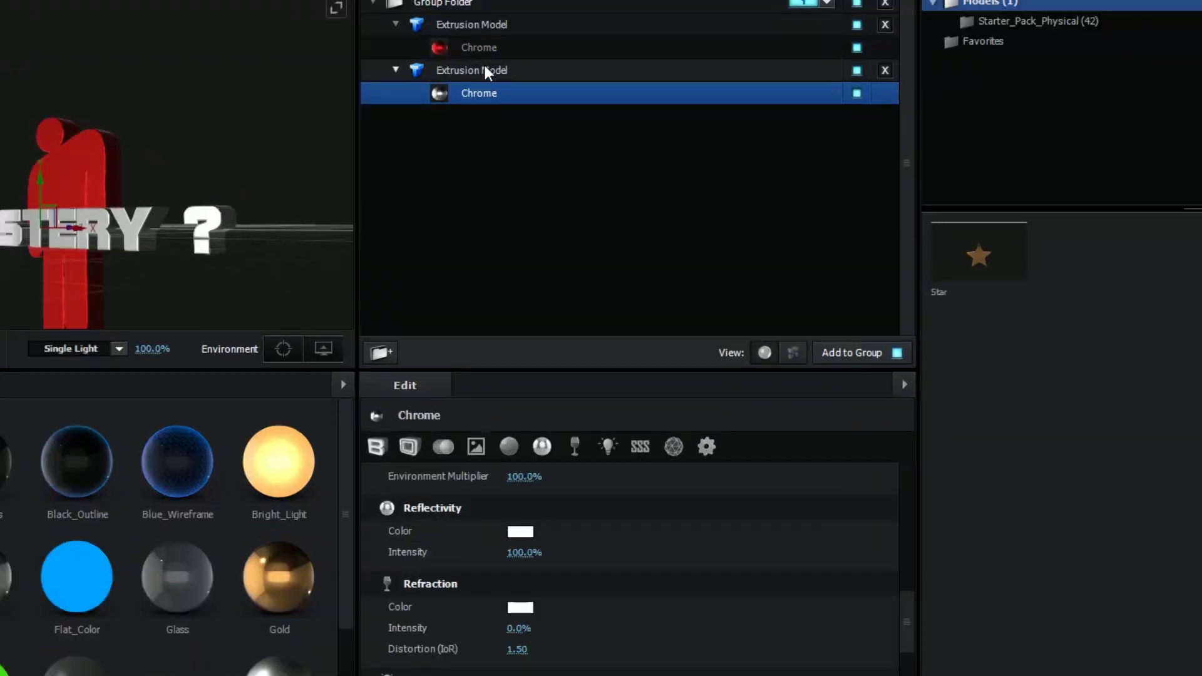
{"action": "left_click", "coordinate": [484, 69]}
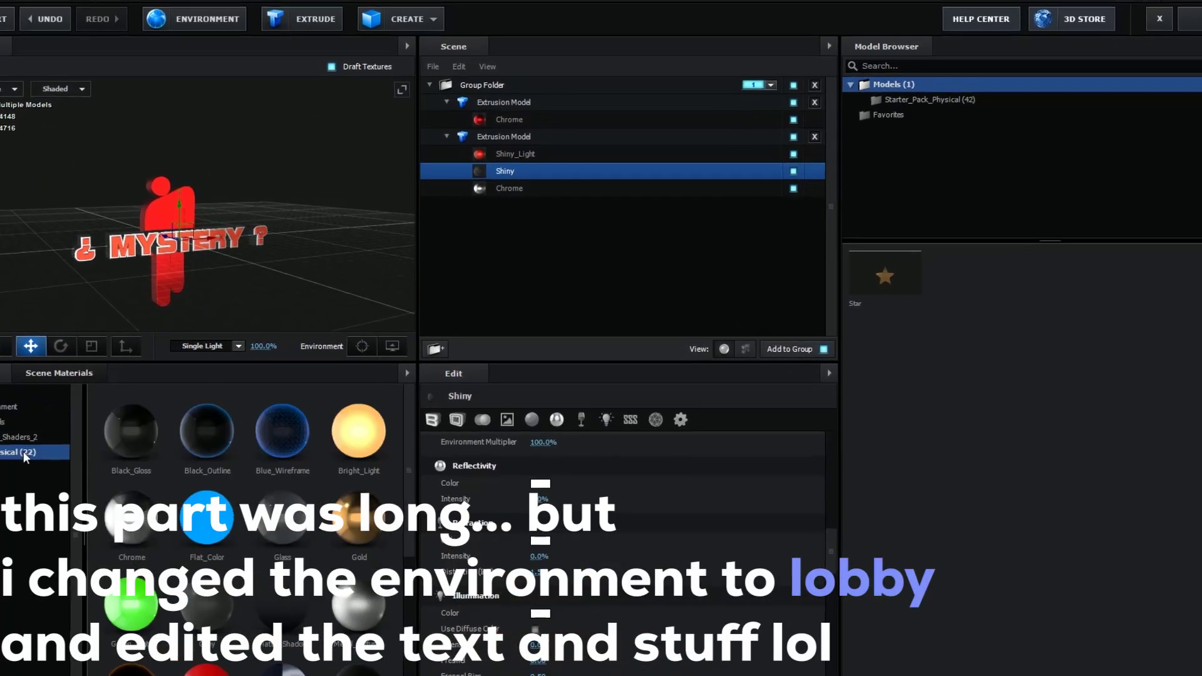
{"action": "left_click_drag", "start_coordinate": [131, 518], "coordinate": [506, 172]}
Browse the V1_Environment presets and inspect the Chrome materials on the logo and text extrusions in the preview
{"action": "left_click", "coordinate": [509, 120]}
{"action": "left_click", "coordinate": [13, 407]}
{"action": "left_click_drag", "start_coordinate": [300, 282], "coordinate": [233, 299]}
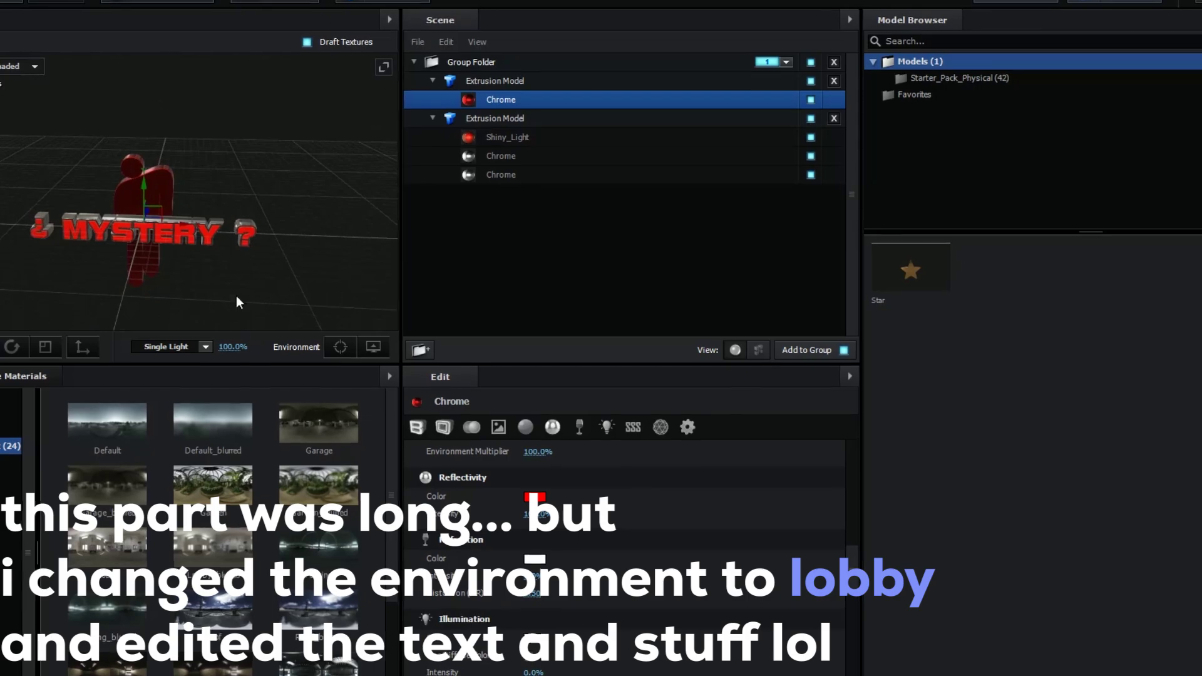
{"action": "scroll", "coordinate": [306, 258], "scroll_direction": "up", "scroll_amount": 3}
{"action": "left_click", "coordinate": [305, 258]}
{"action": "left_click", "coordinate": [503, 159]}
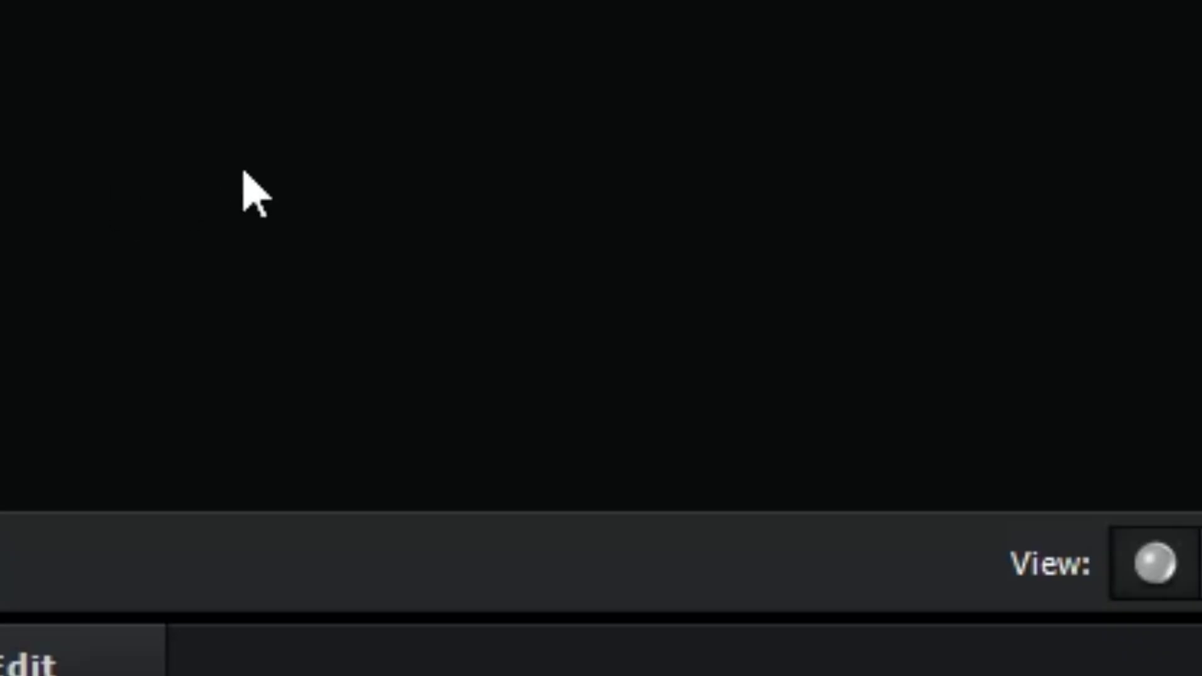
Create a new group folder in the scene and assign it to group 2
{"action": "right_click", "coordinate": [478, 215]}
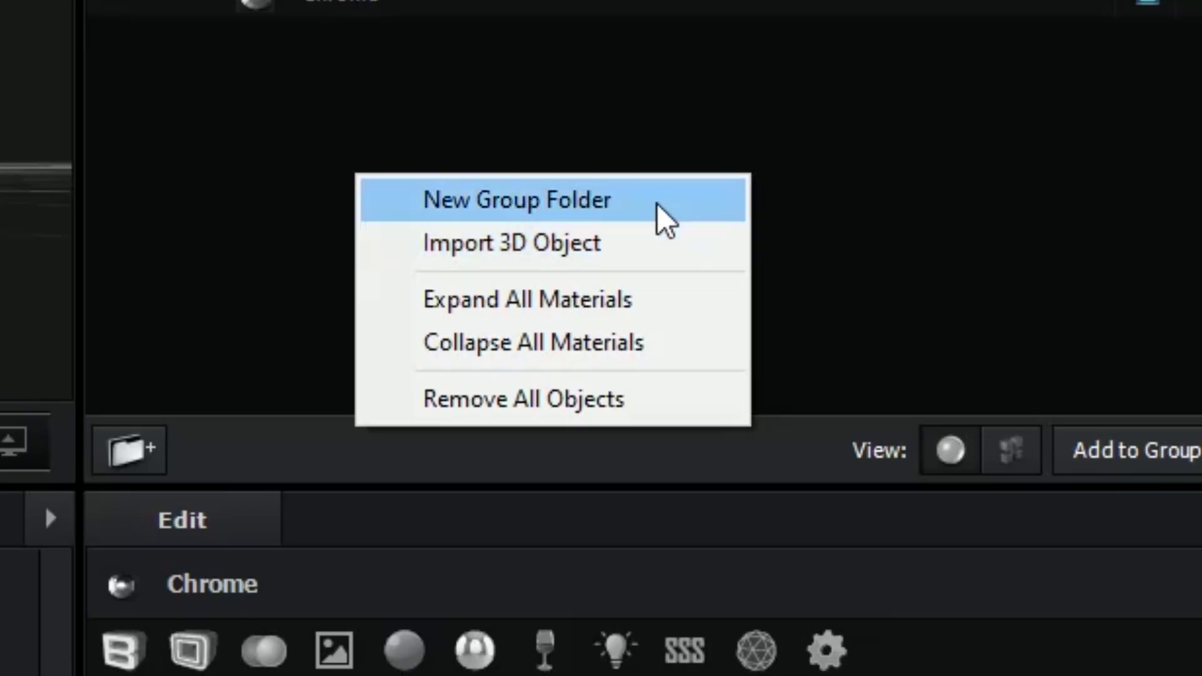
{"action": "left_click", "coordinate": [634, 198]}
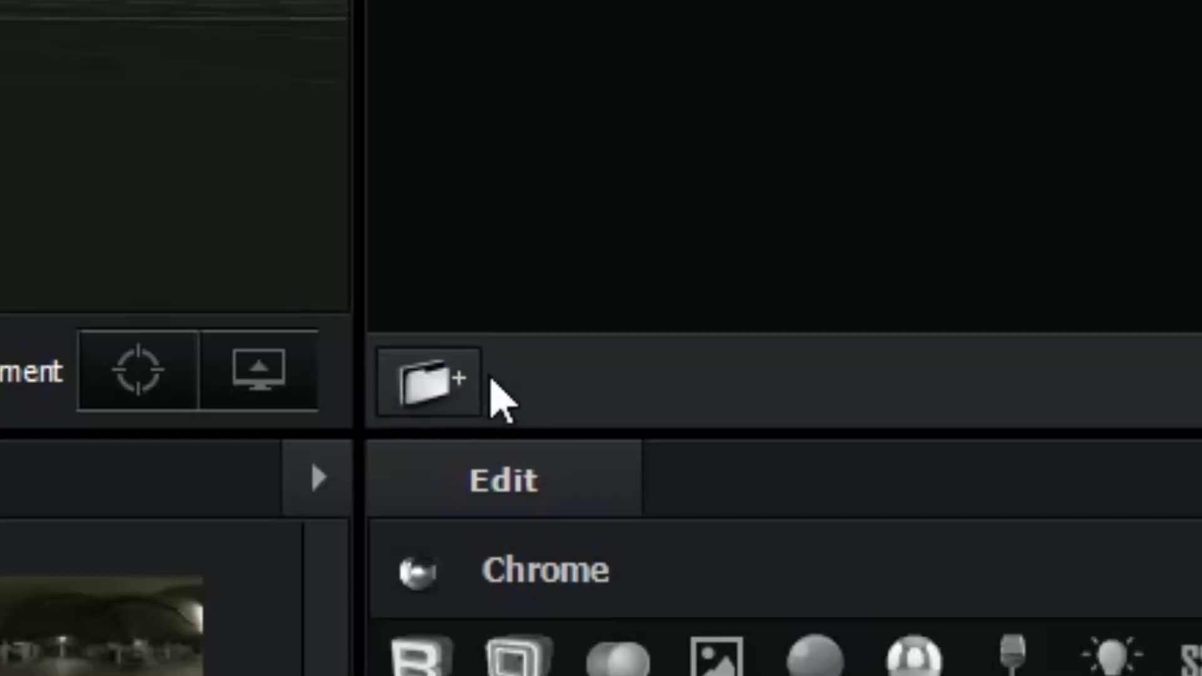
{"action": "left_click", "coordinate": [455, 372]}
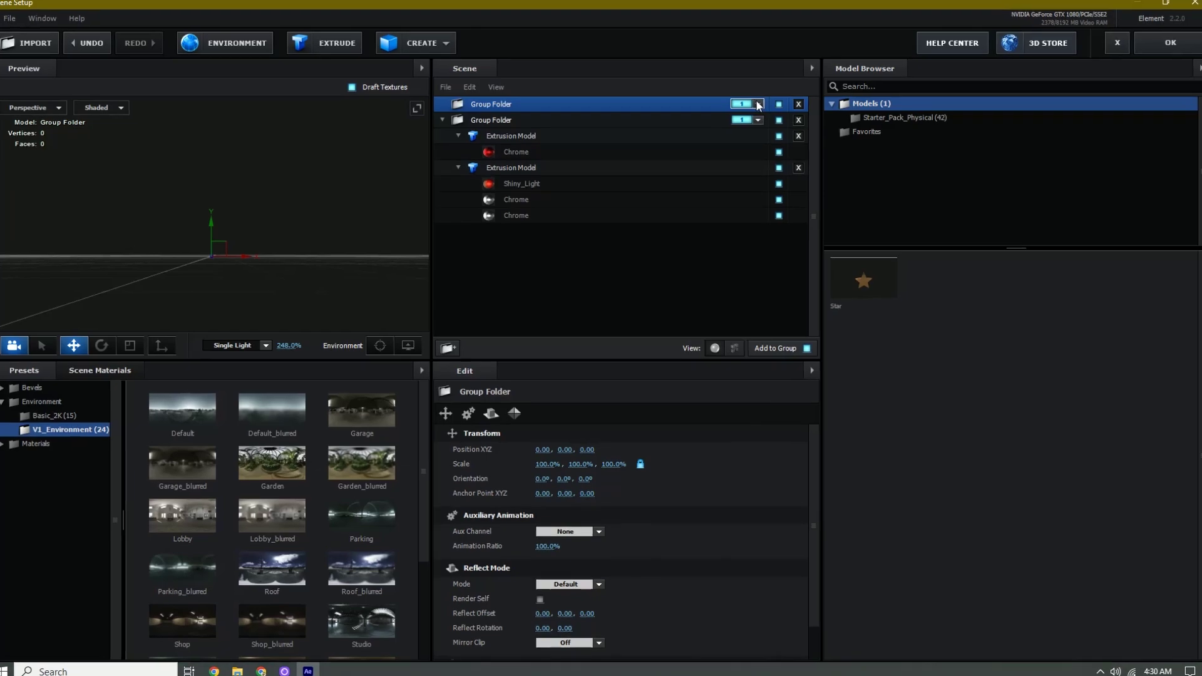
{"action": "left_click", "coordinate": [1052, 195]}
{"action": "left_click", "coordinate": [773, 110]}
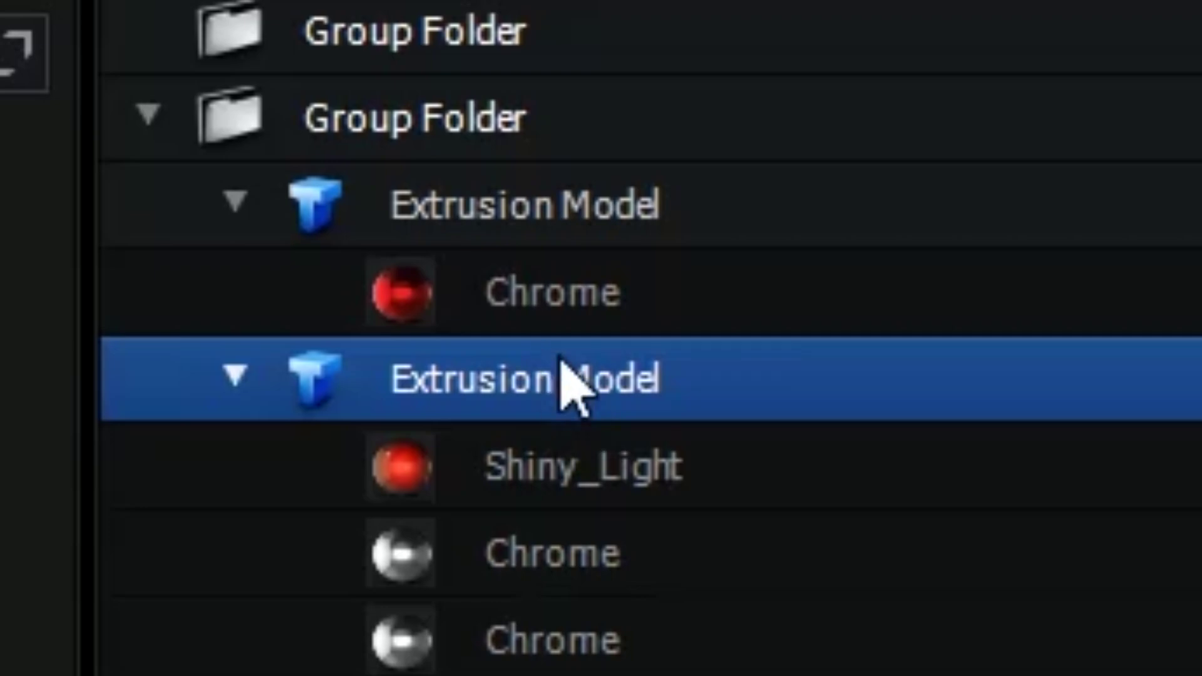
Move the ¿ MYSTERY ? extrusion into the new group folder and apply the scene setup
{"action": "left_click_drag", "start_coordinate": [562, 361], "coordinate": [563, 65]}
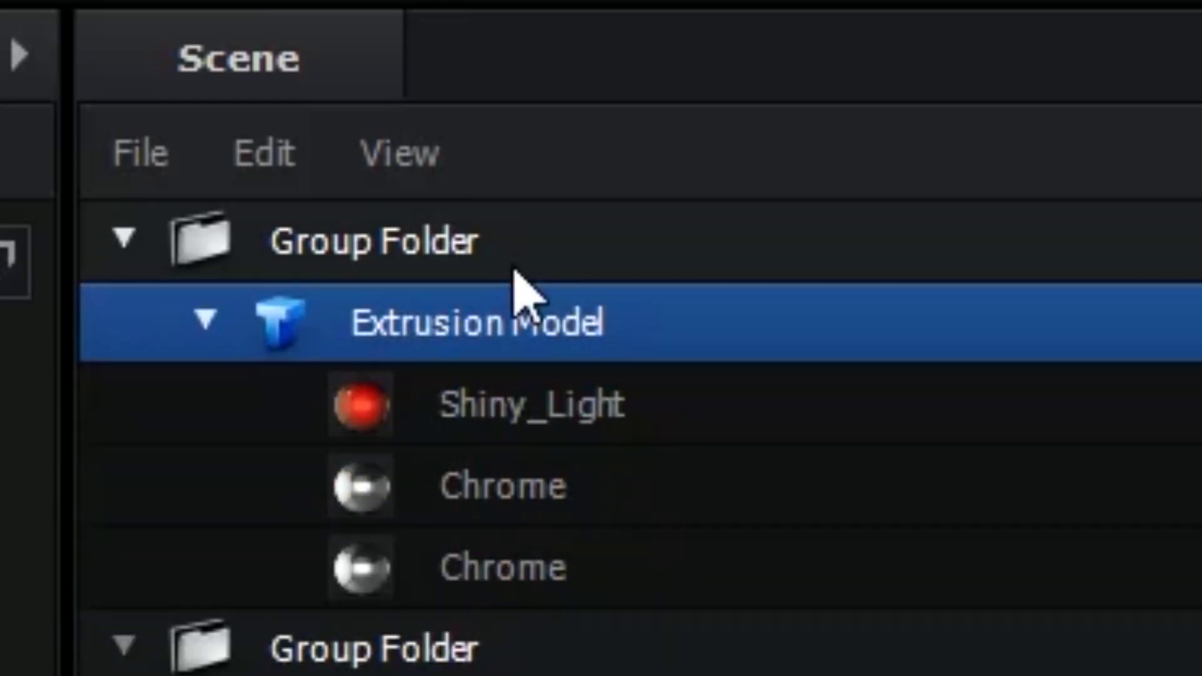
{"action": "left_click_drag", "start_coordinate": [341, 293], "coordinate": [372, 355]}
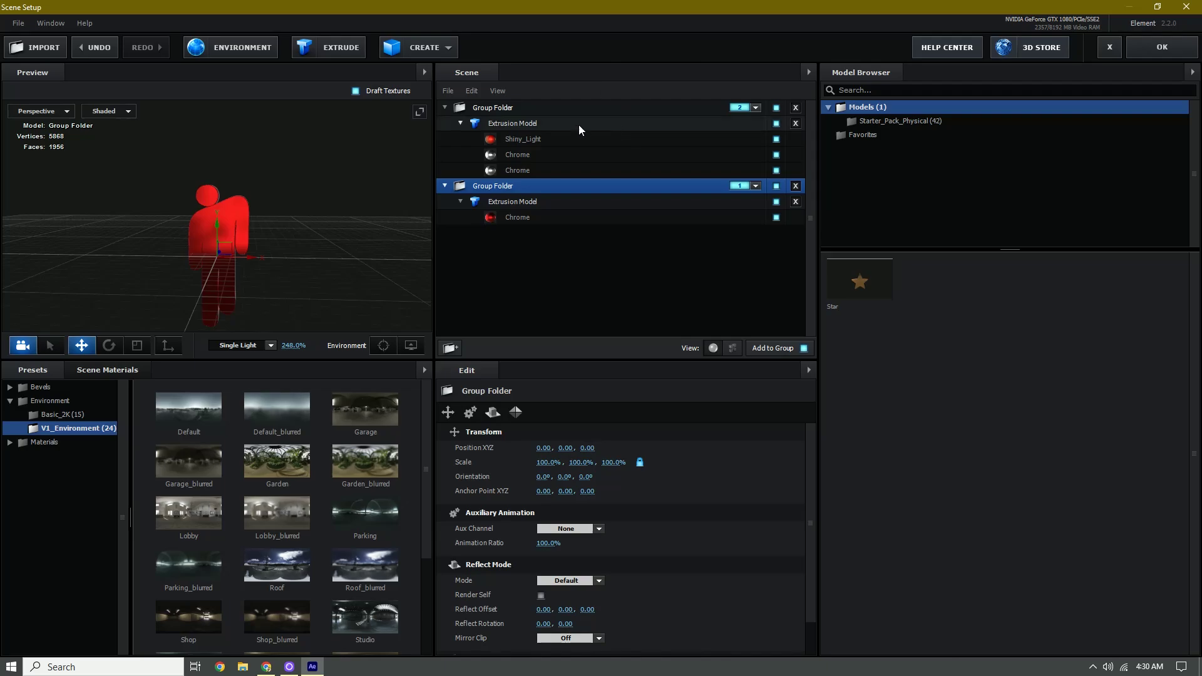
{"action": "left_click", "coordinate": [561, 125]}
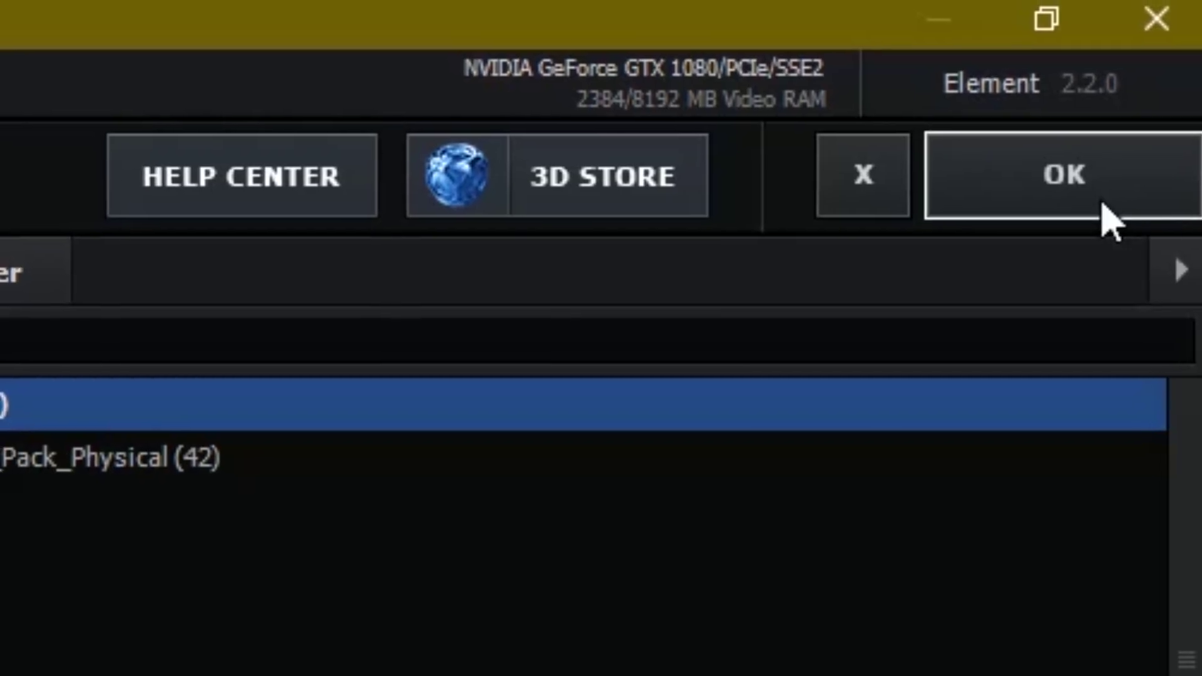
{"action": "left_click", "coordinate": [1100, 196]}
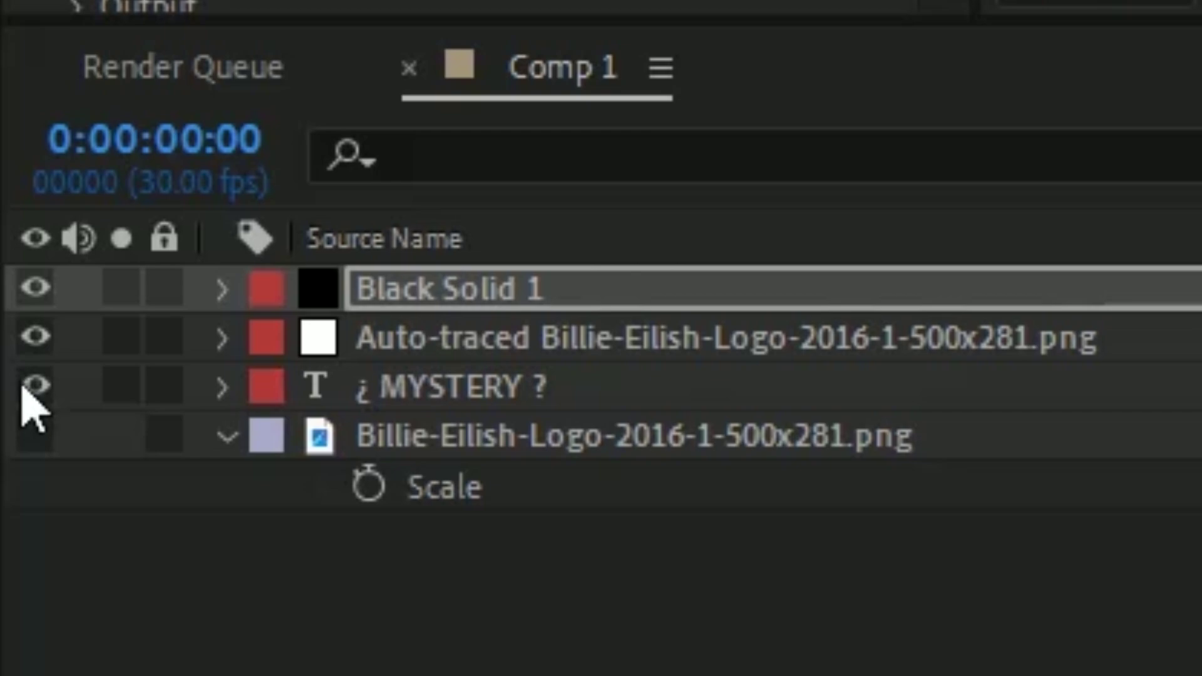
Hide the auto-traced logo and ¿ MYSTERY ? layers, and set Element's World Scale to 1.79
{"action": "left_click", "coordinate": [21, 386]}
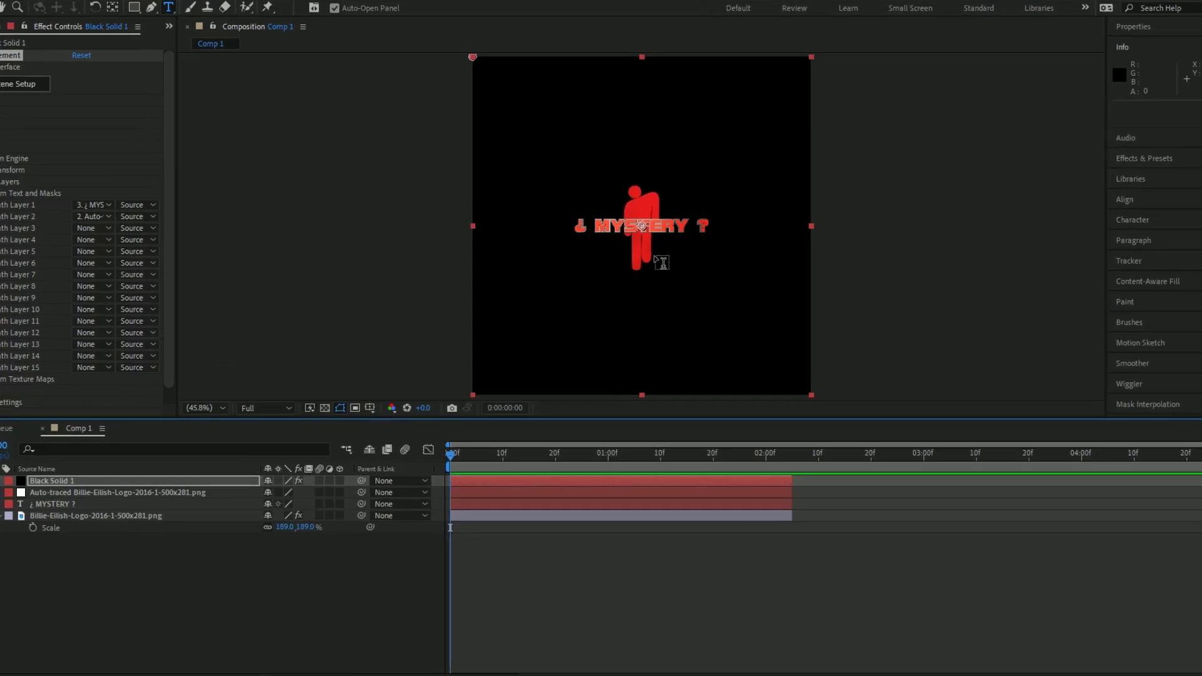
{"action": "left_click", "coordinate": [17, 195]}
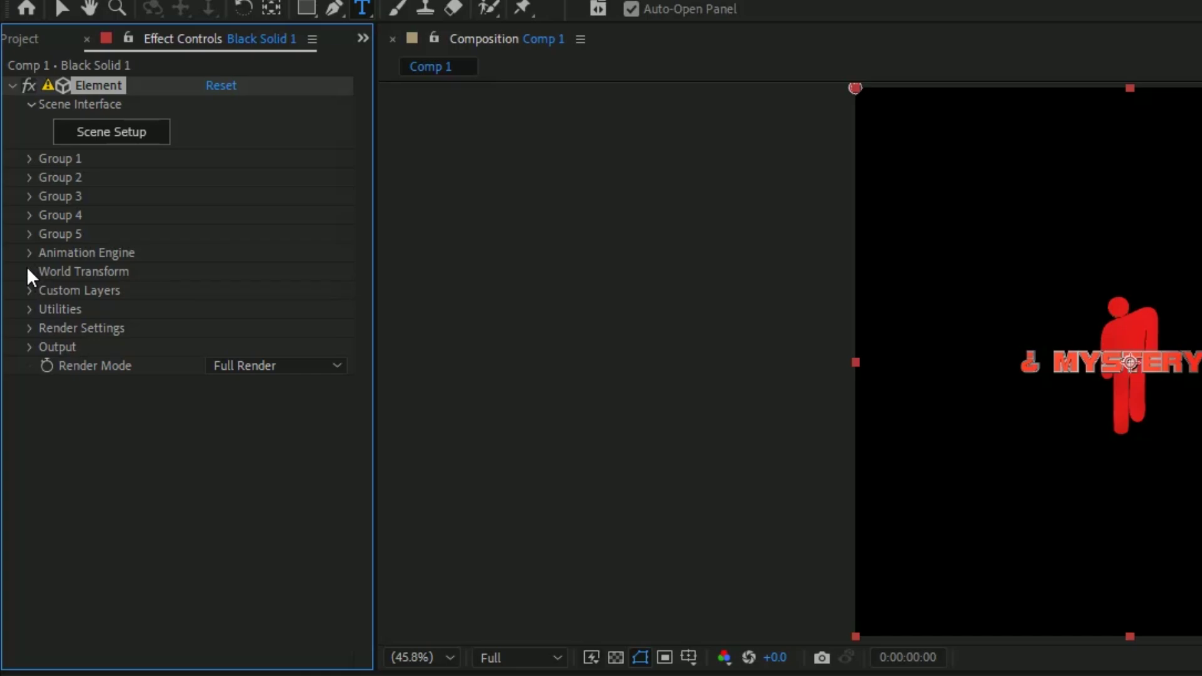
{"action": "left_click", "coordinate": [28, 271]}
{"action": "left_click_drag", "start_coordinate": [560, 346], "coordinate": [914, 349]}
{"action": "left_click_drag", "start_coordinate": [279, 237], "coordinate": [215, 237]}
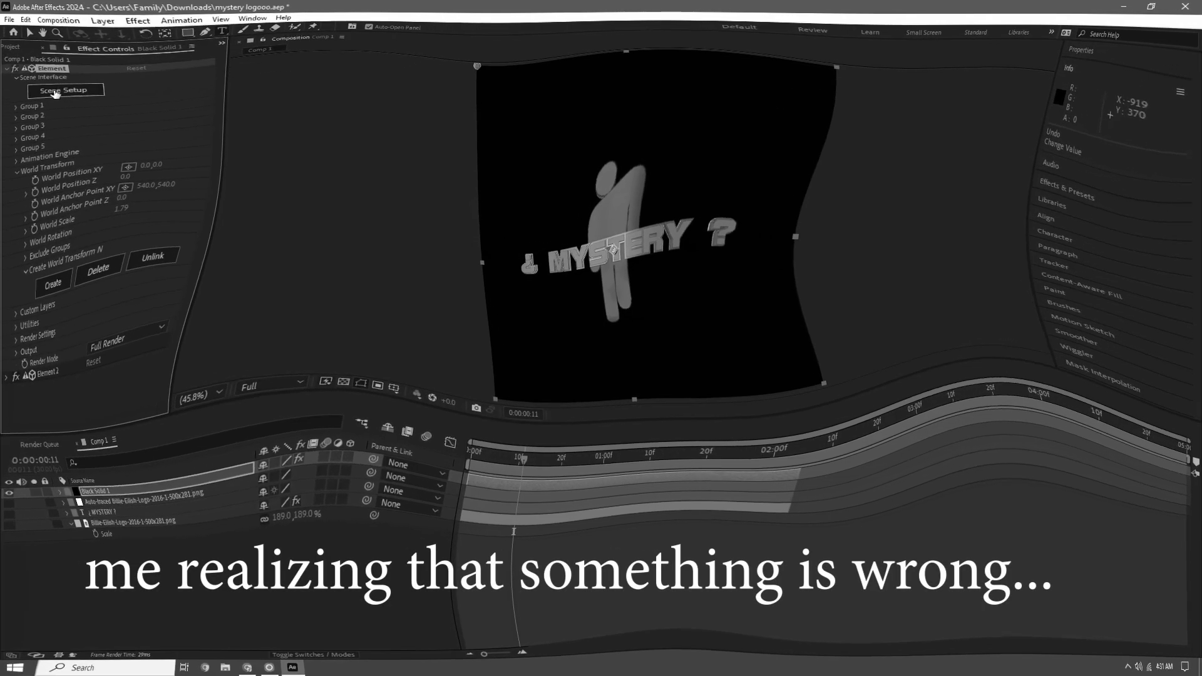
Review the two Element effects on Black Solid 1 and remove the first one, keeping Element 2
{"action": "left_click", "coordinate": [42, 98]}
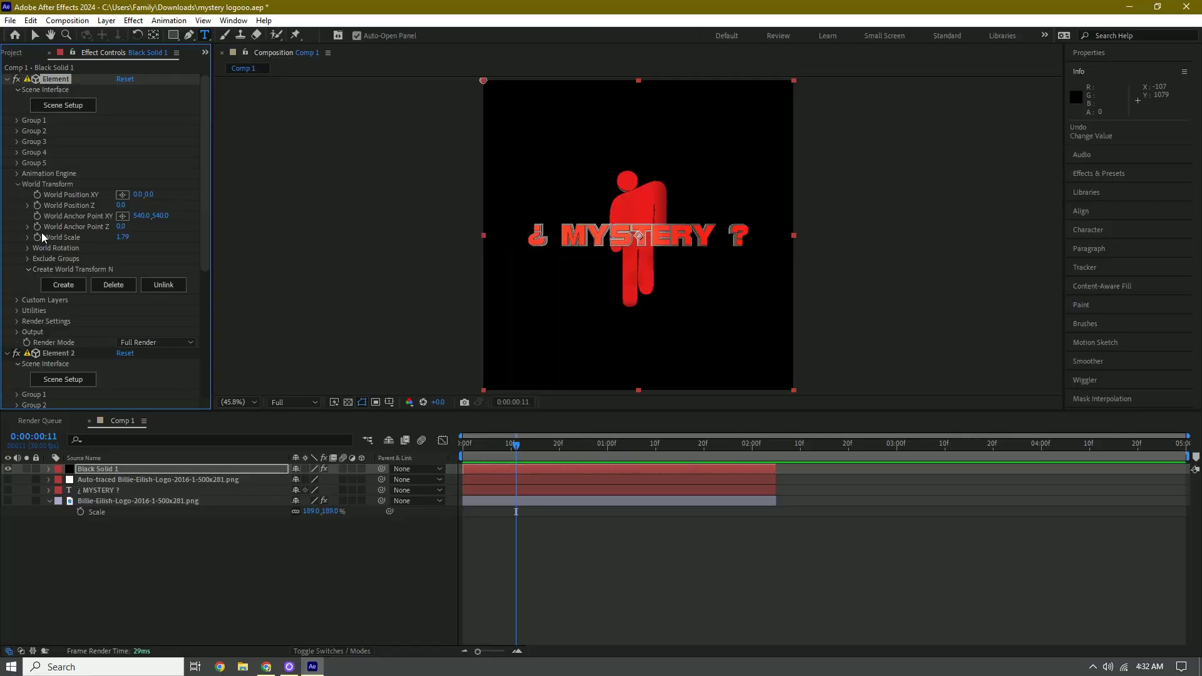
{"action": "scroll", "coordinate": [43, 238], "scroll_direction": "down", "scroll_amount": 5}
{"action": "scroll", "coordinate": [68, 218], "scroll_direction": "up", "scroll_amount": 4}
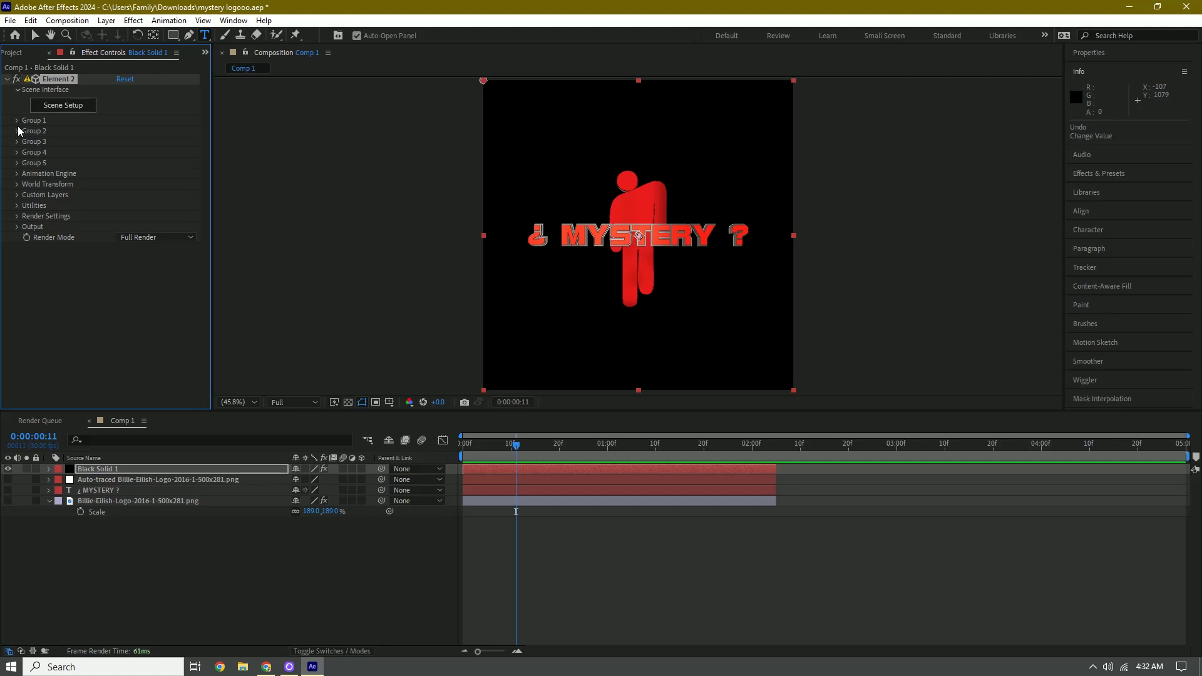
{"action": "left_click", "coordinate": [17, 131]}
{"action": "left_click", "coordinate": [27, 163]}
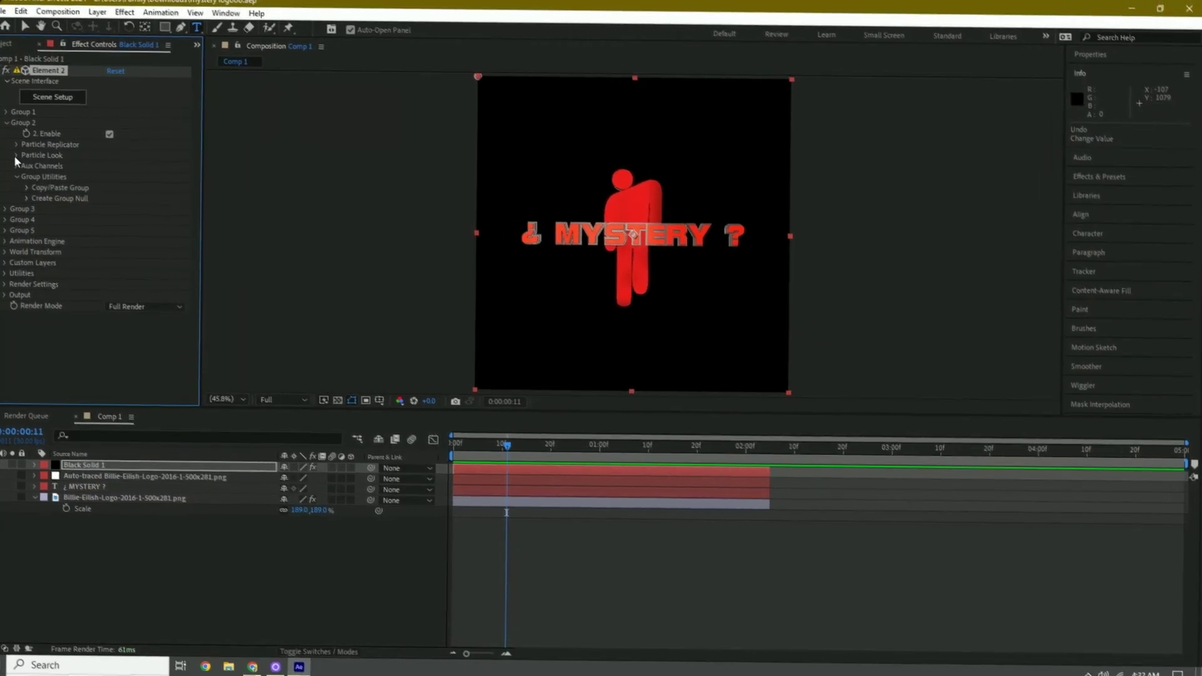
{"action": "left_click_drag", "start_coordinate": [117, 174], "coordinate": [141, 182]}
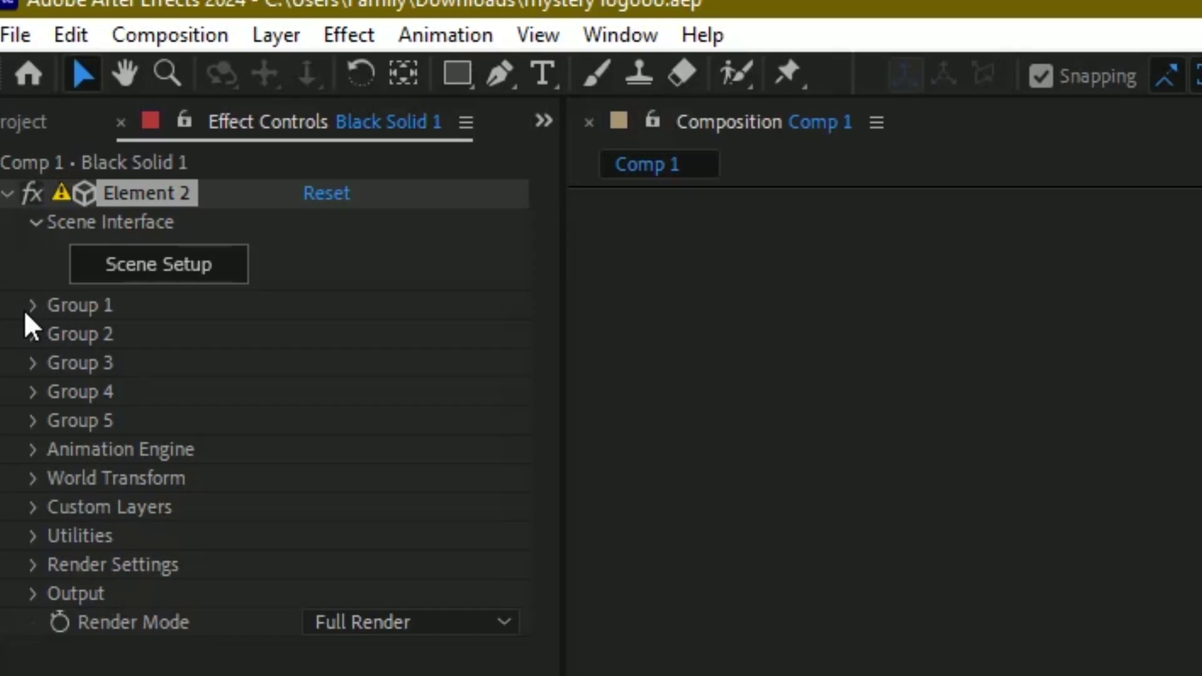
In Element 2's Group 1 Particle Look, keyframe Particle Size at 0.00 on the first frame
{"action": "left_click", "coordinate": [32, 305]}
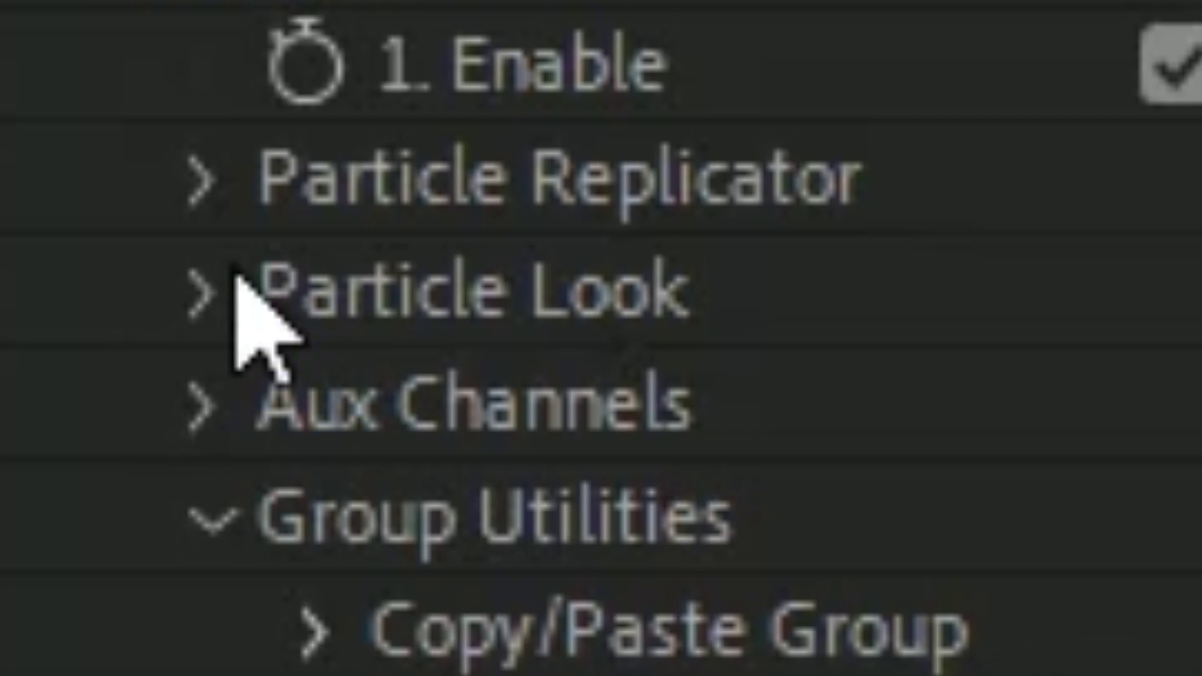
{"action": "left_click", "coordinate": [237, 270]}
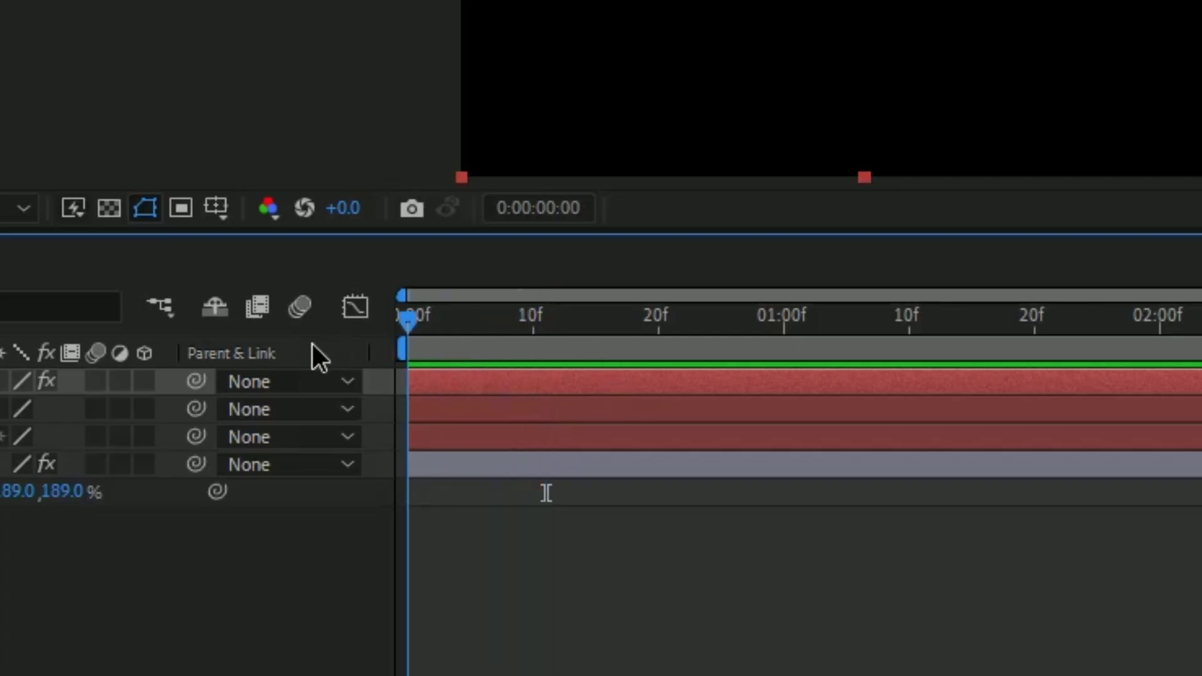
{"action": "left_click", "coordinate": [269, 254]}
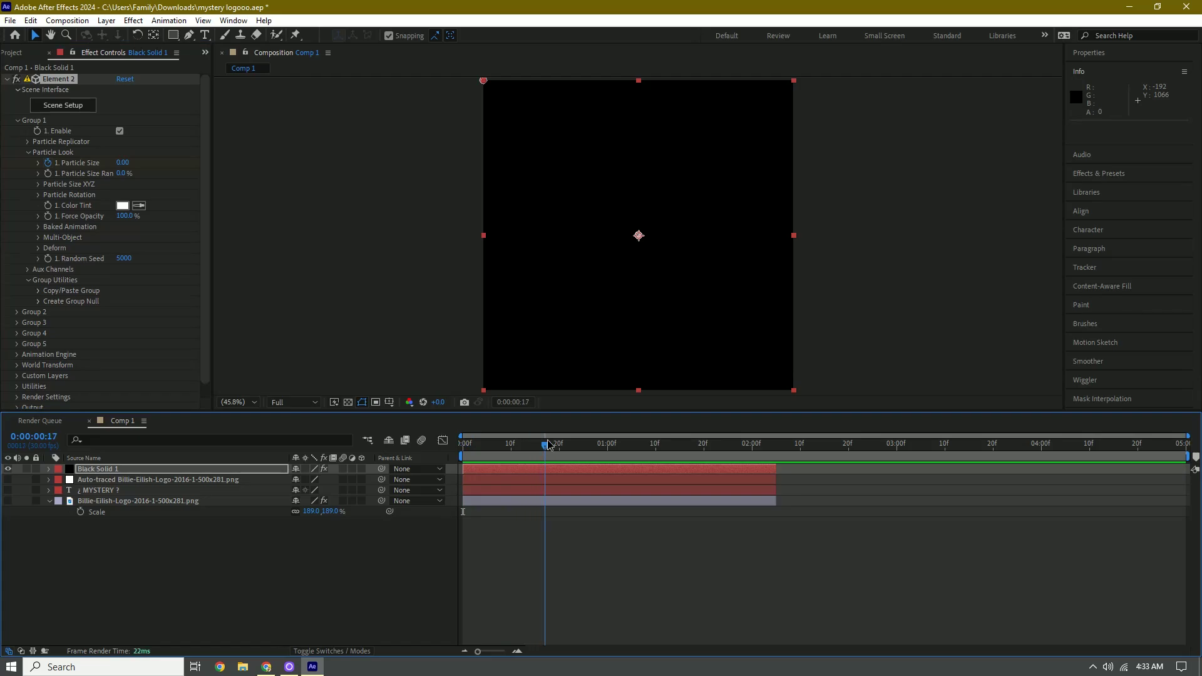
Keyframe Group 1's Particle Size at 10.00 on frame 19 and preview the logo growing in
{"action": "left_click_drag", "start_coordinate": [547, 444], "coordinate": [558, 444]}
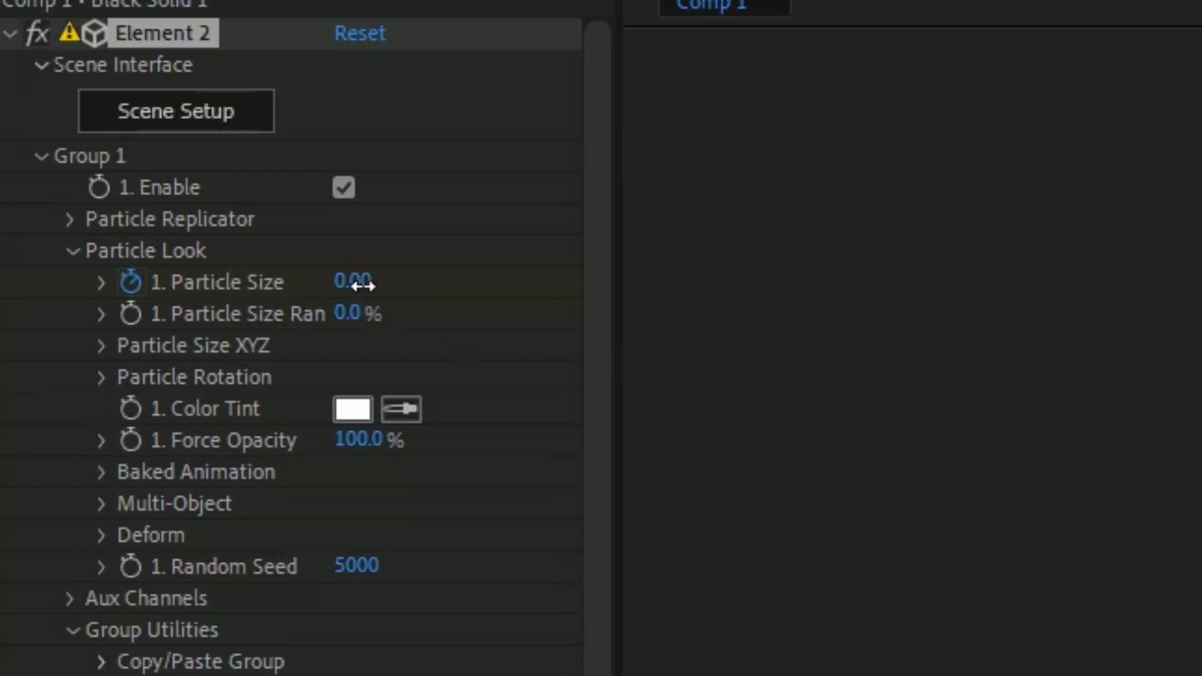
{"action": "type", "text": "0"}
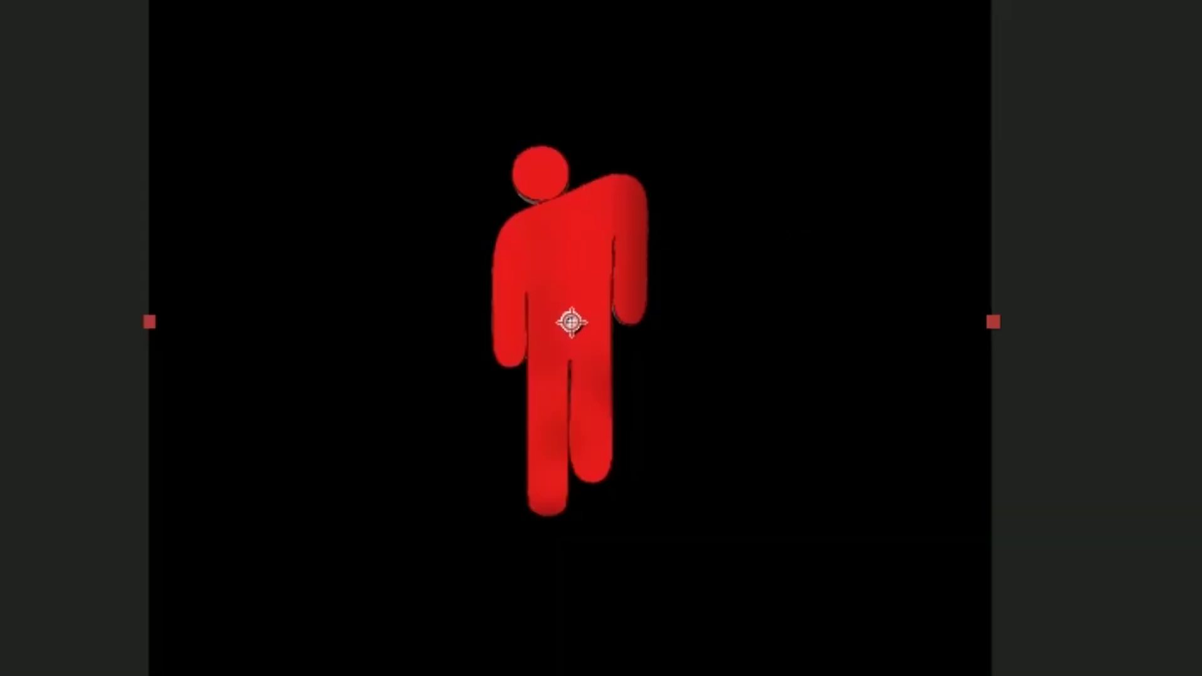
{"action": "left_click_drag", "start_coordinate": [541, 447], "coordinate": [463, 447]}
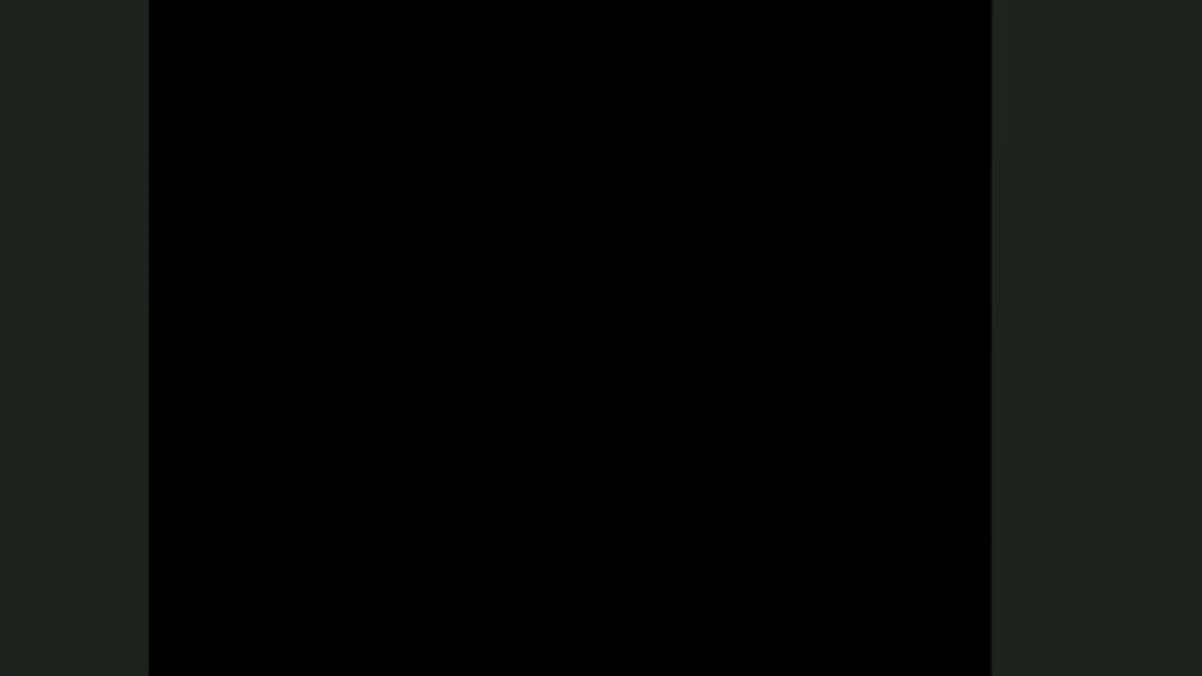
{"action": "key", "text": "space"}
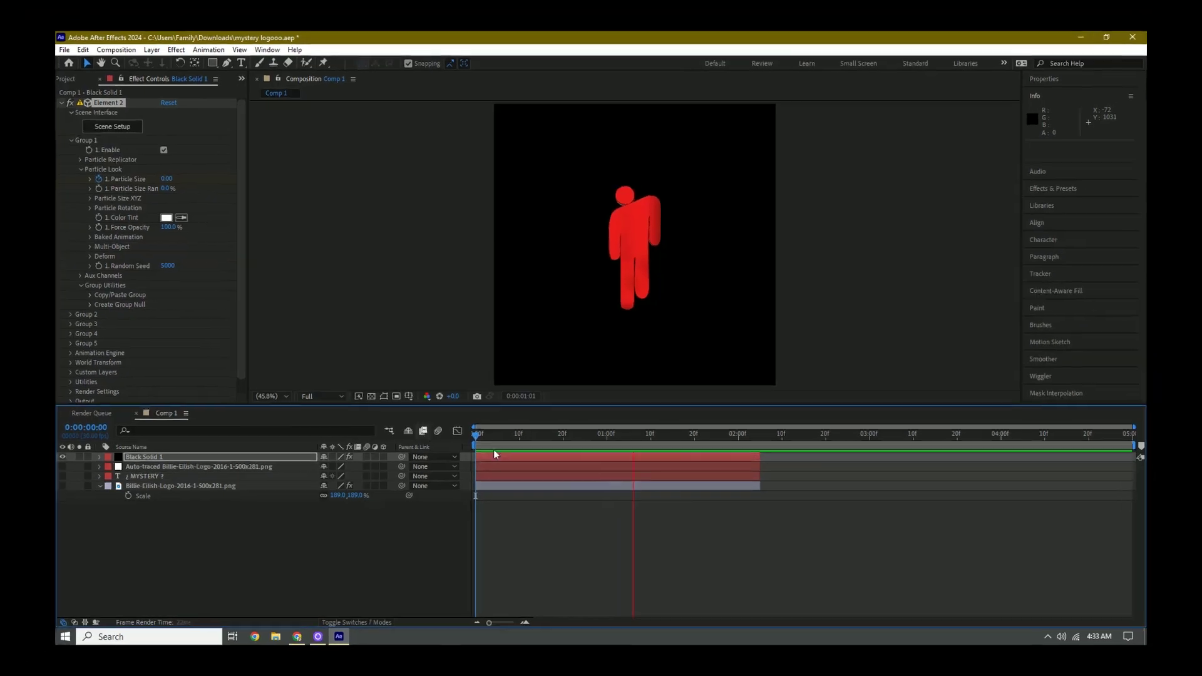
{"action": "key", "text": "space"}
{"action": "left_click_drag", "start_coordinate": [625, 426], "coordinate": [520, 427]}
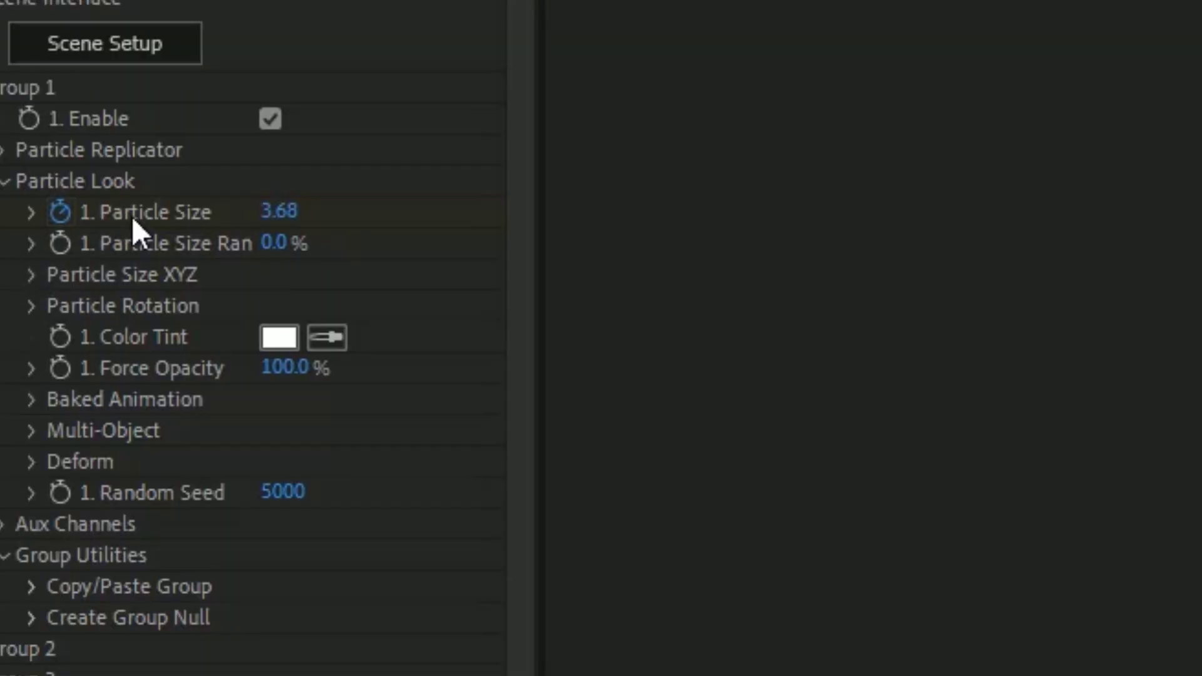
Apply Easy Ease to both Particle Size keyframes of Group 1
{"action": "left_click_drag", "start_coordinate": [856, 186], "coordinate": [368, 322]}
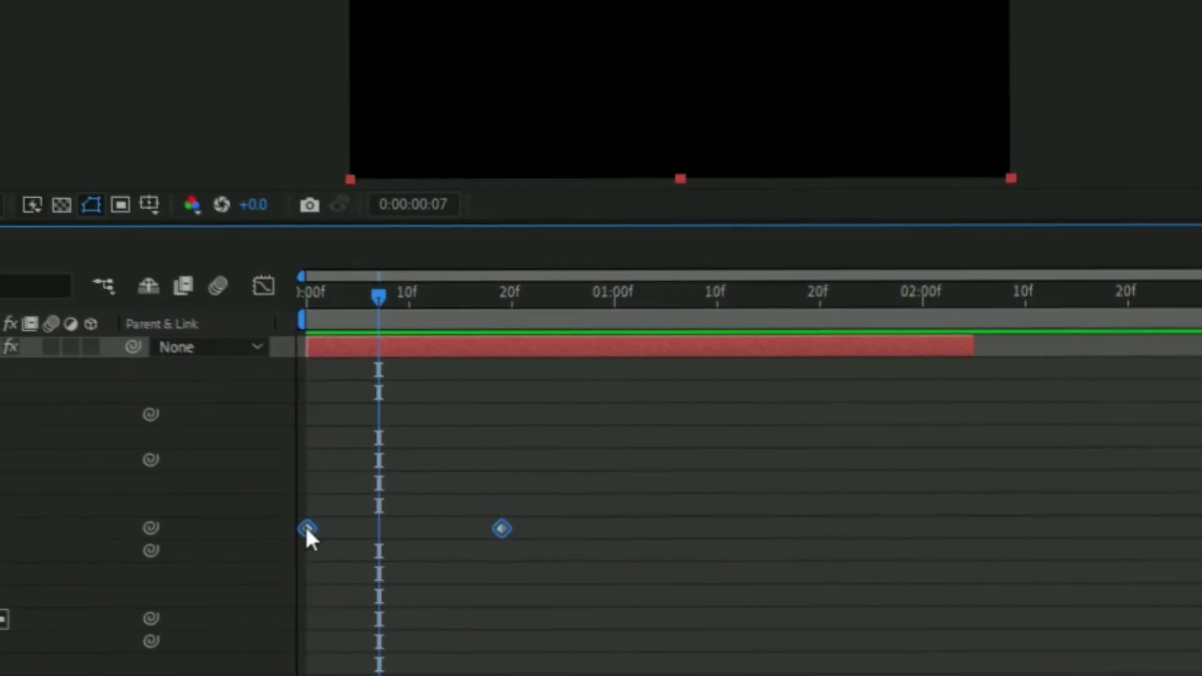
{"action": "right_click", "coordinate": [307, 529]}
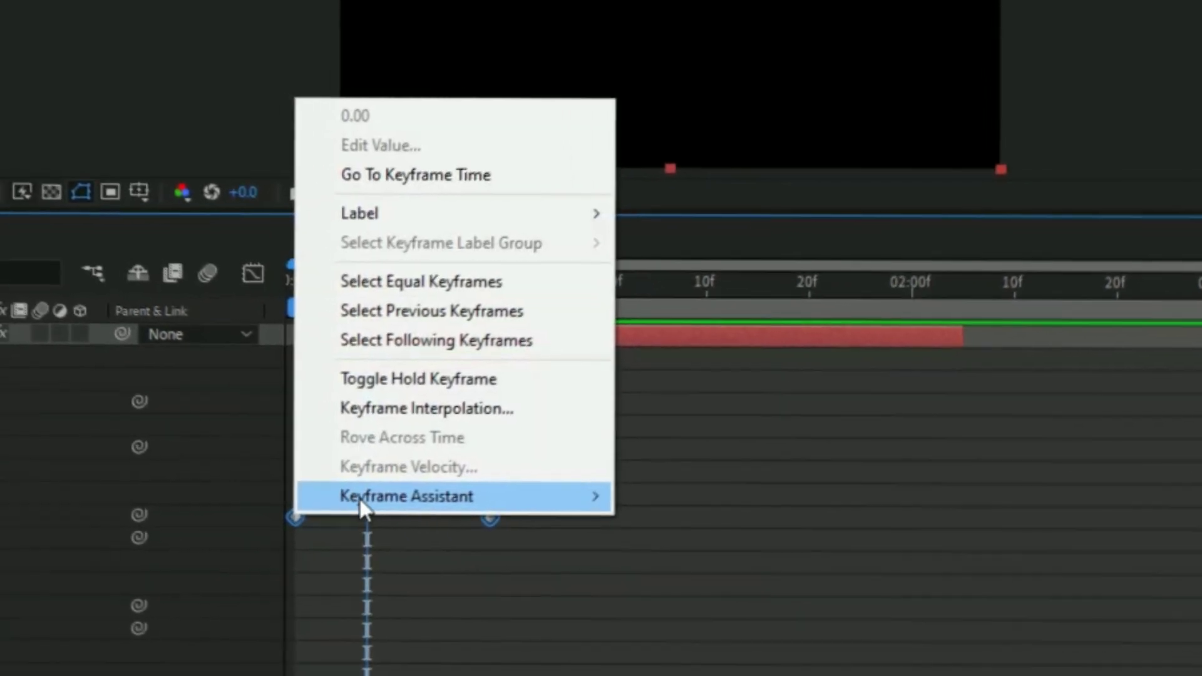
{"action": "mouse_move", "coordinate": [374, 508]}
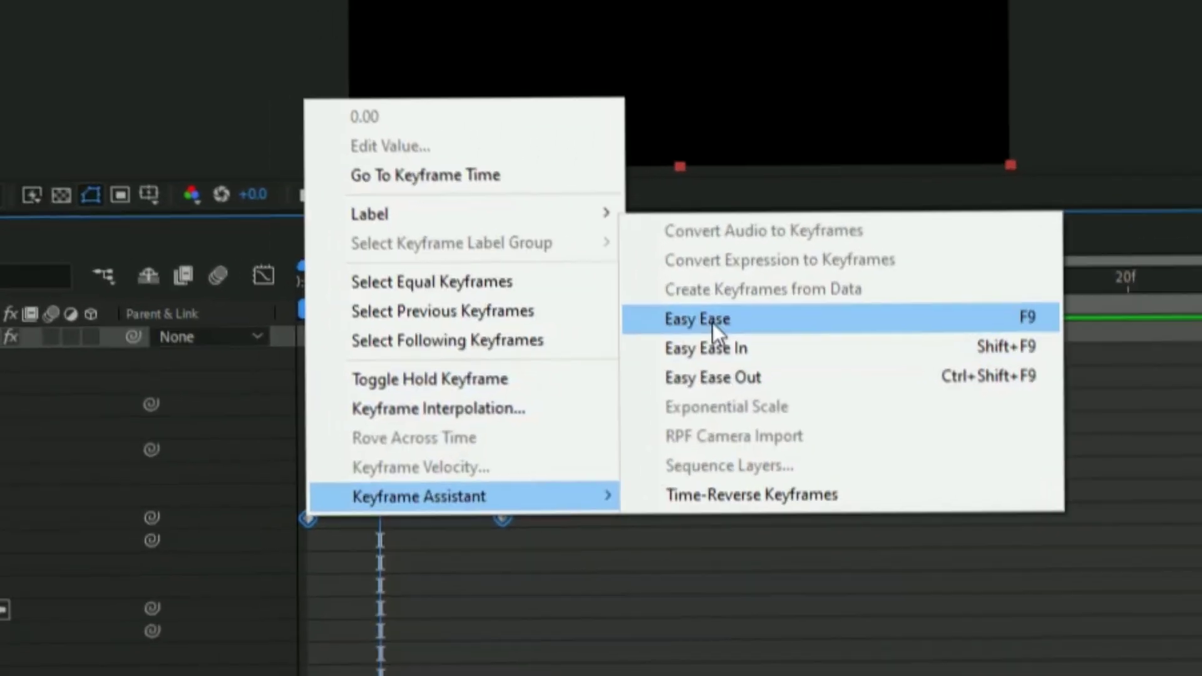
{"action": "left_click", "coordinate": [688, 321]}
Edit the Particle Size value graph, pulling out both keyframe handles so the growth starts fast and eases out gradually
{"action": "left_click", "coordinate": [521, 351]}
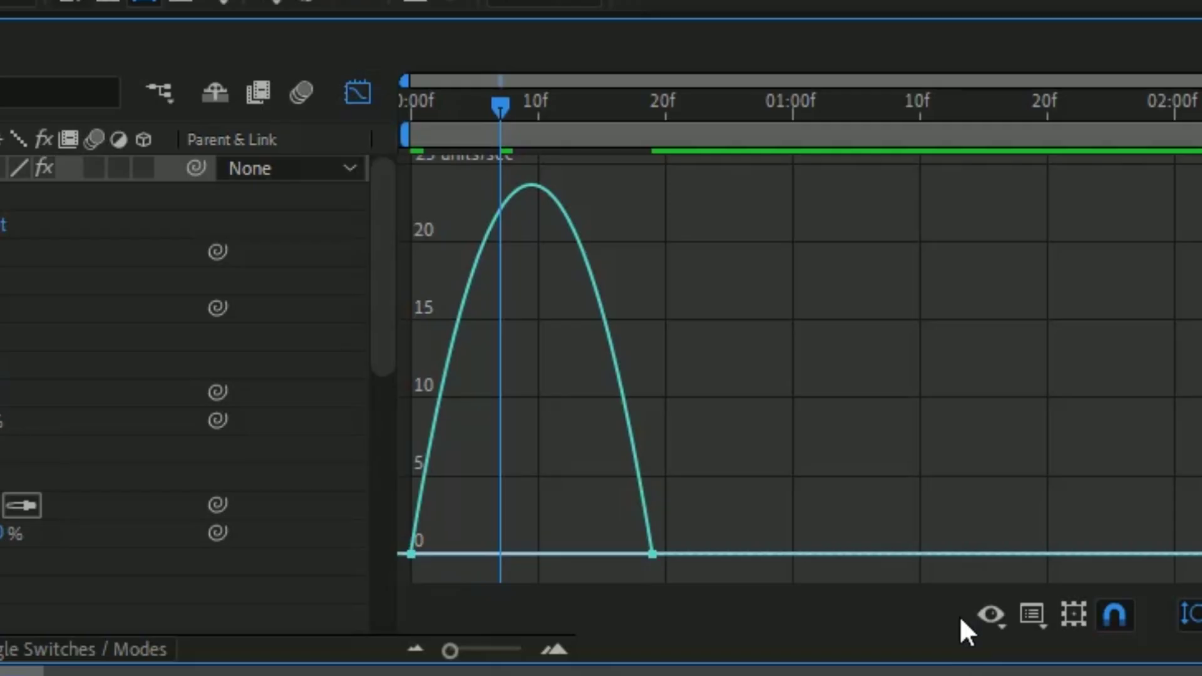
{"action": "left_click", "coordinate": [1030, 618]}
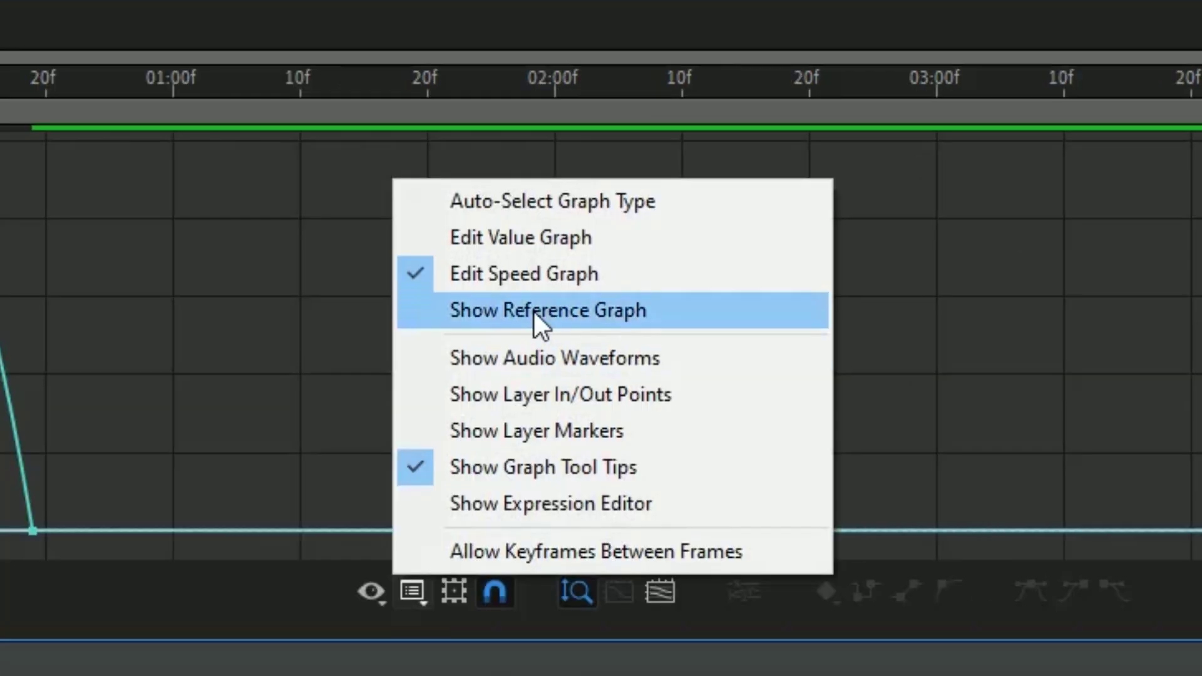
{"action": "left_click", "coordinate": [582, 241]}
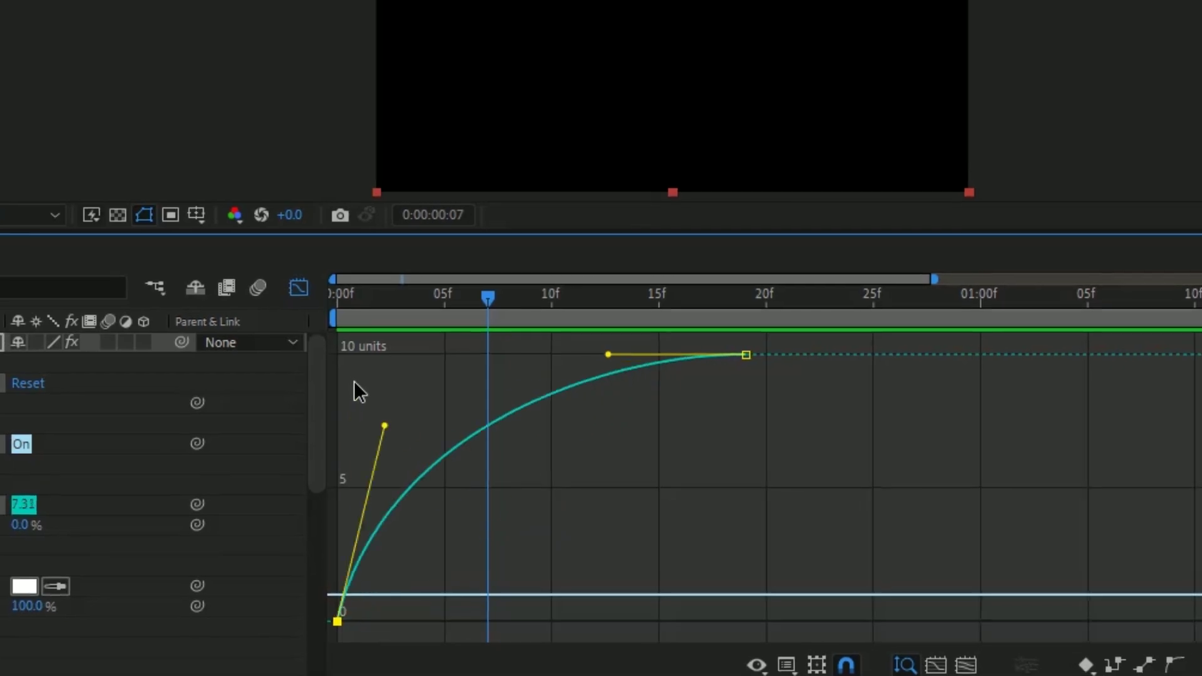
{"action": "left_click_drag", "start_coordinate": [608, 353], "coordinate": [464, 353]}
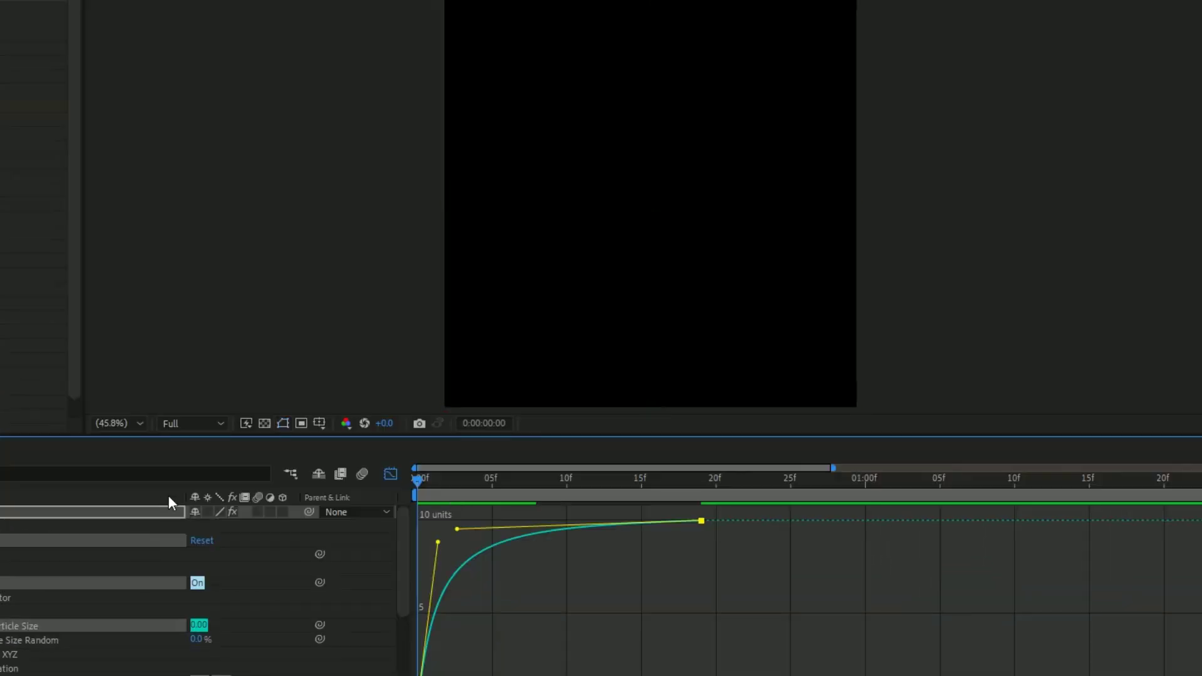
Preview the eased growth and enable motion blur on Black Solid 1 and in the composition
{"action": "key", "text": "space"}
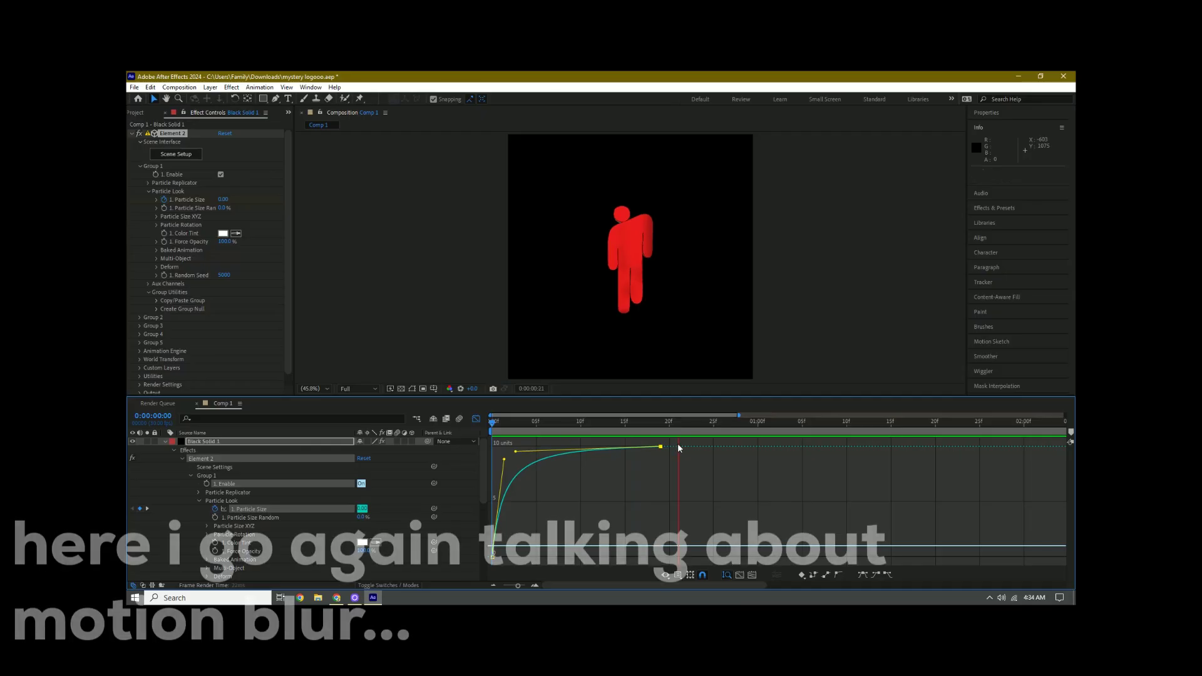
{"action": "left_click_drag", "start_coordinate": [694, 424], "coordinate": [490, 426]}
{"action": "left_click", "coordinate": [490, 425]}
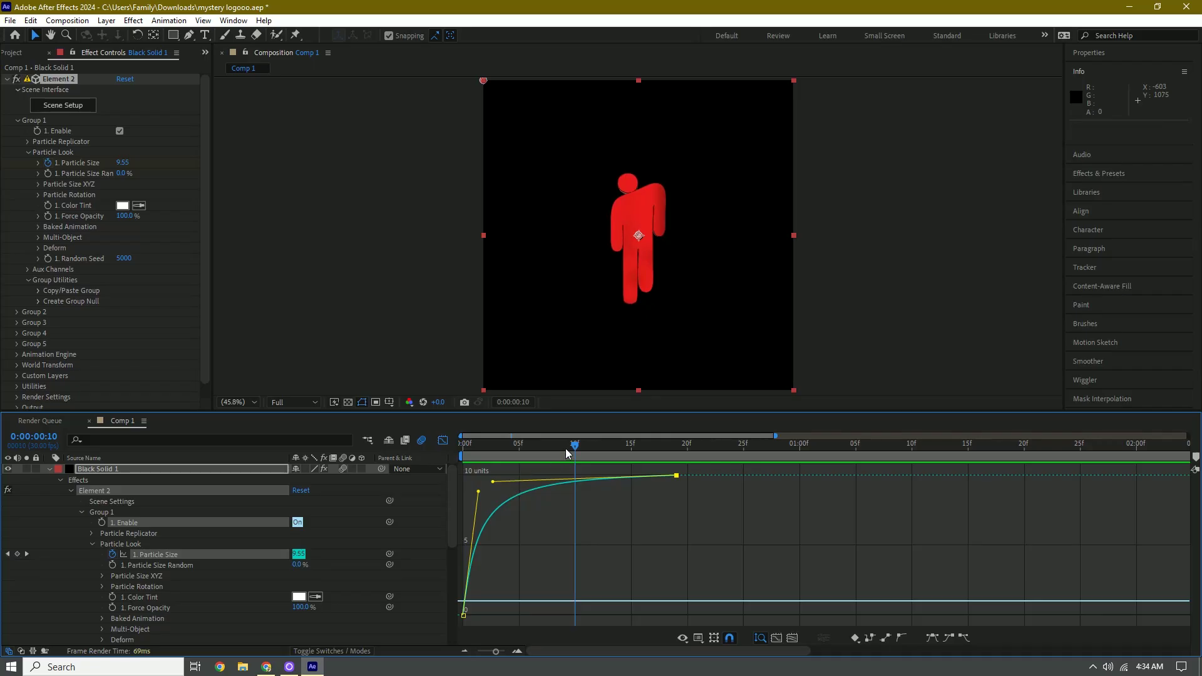
{"action": "left_click_drag", "start_coordinate": [489, 447], "coordinate": [329, 446]}
{"action": "key", "text": "space"}
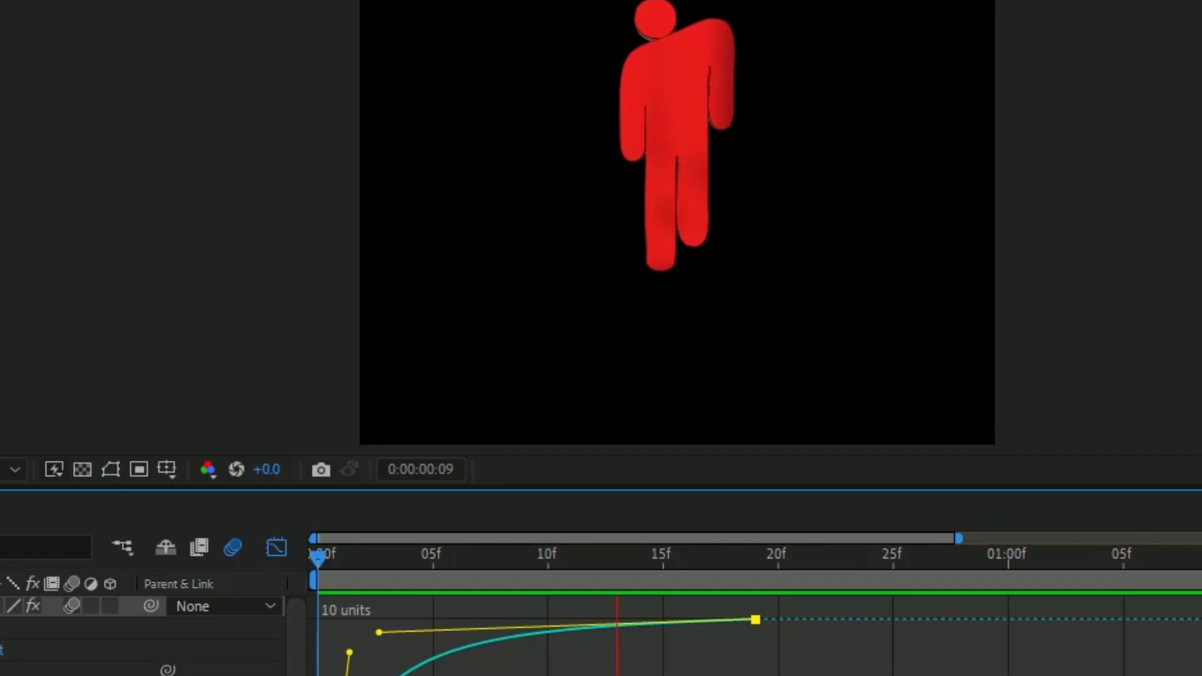
{"action": "key", "text": "space"}
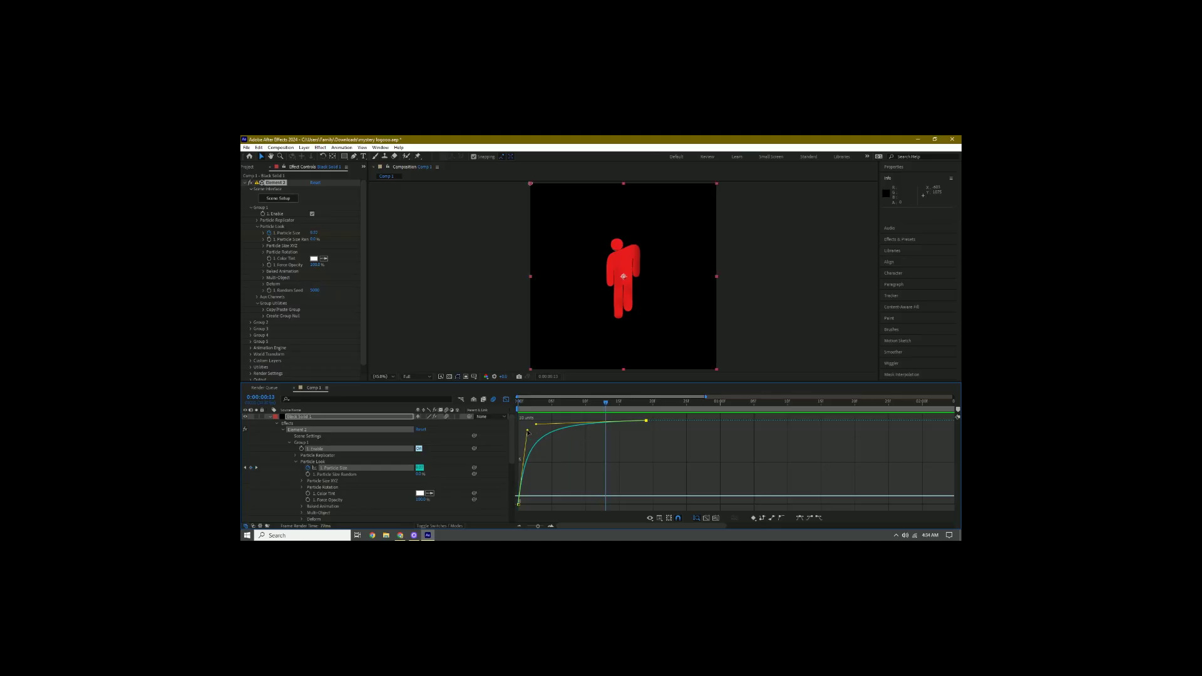
Reshape Group 1's Particle Size graph into an S-curve with a flat start, raising its end value to 12.90 and moving the last keyframe to 0:00:01:14
{"action": "left_click_drag", "start_coordinate": [528, 432], "coordinate": [541, 469]}
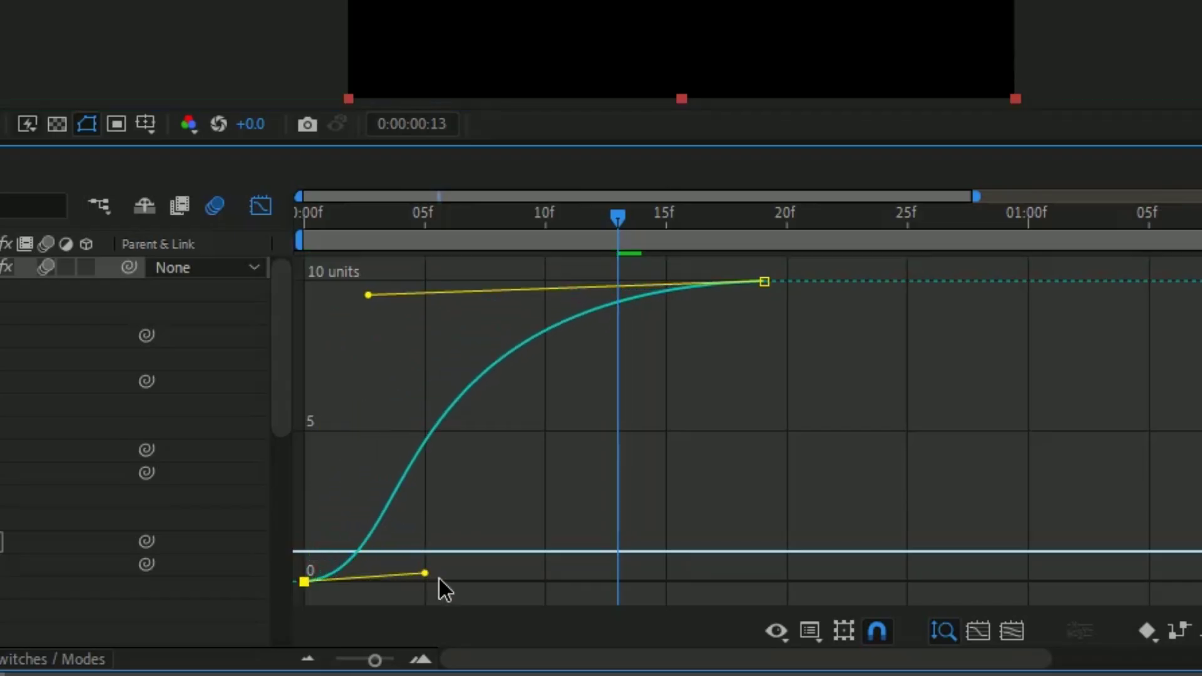
{"action": "left_click_drag", "start_coordinate": [439, 578], "coordinate": [450, 580]}
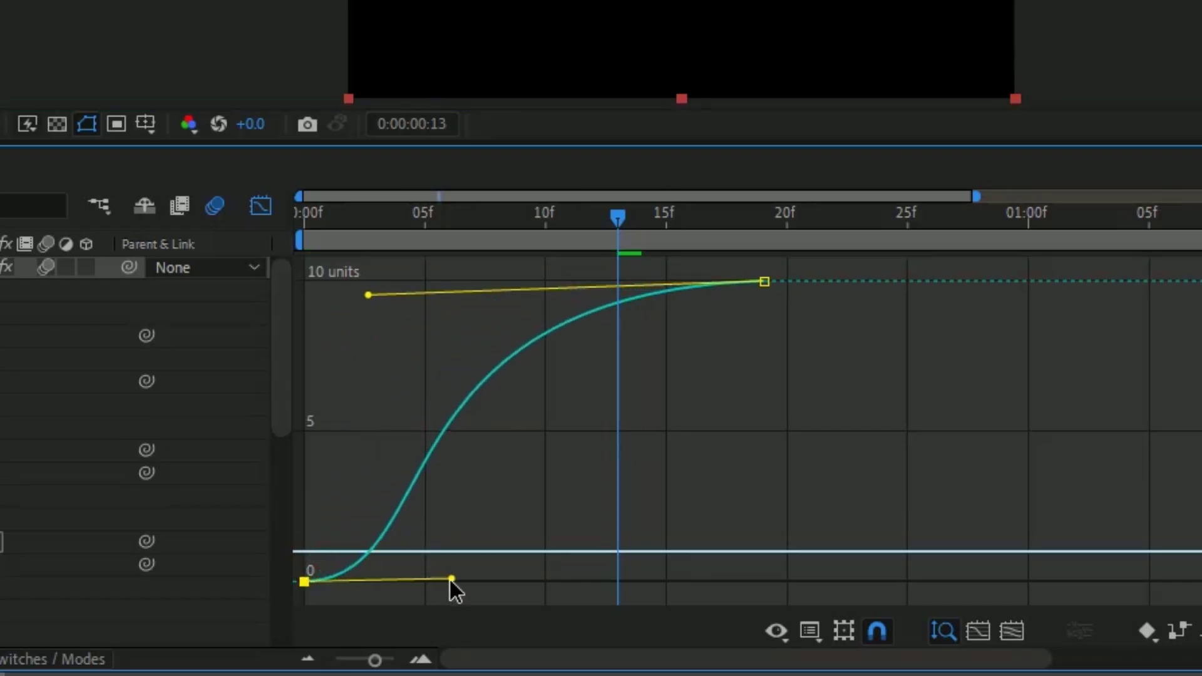
{"action": "key", "text": "space"}
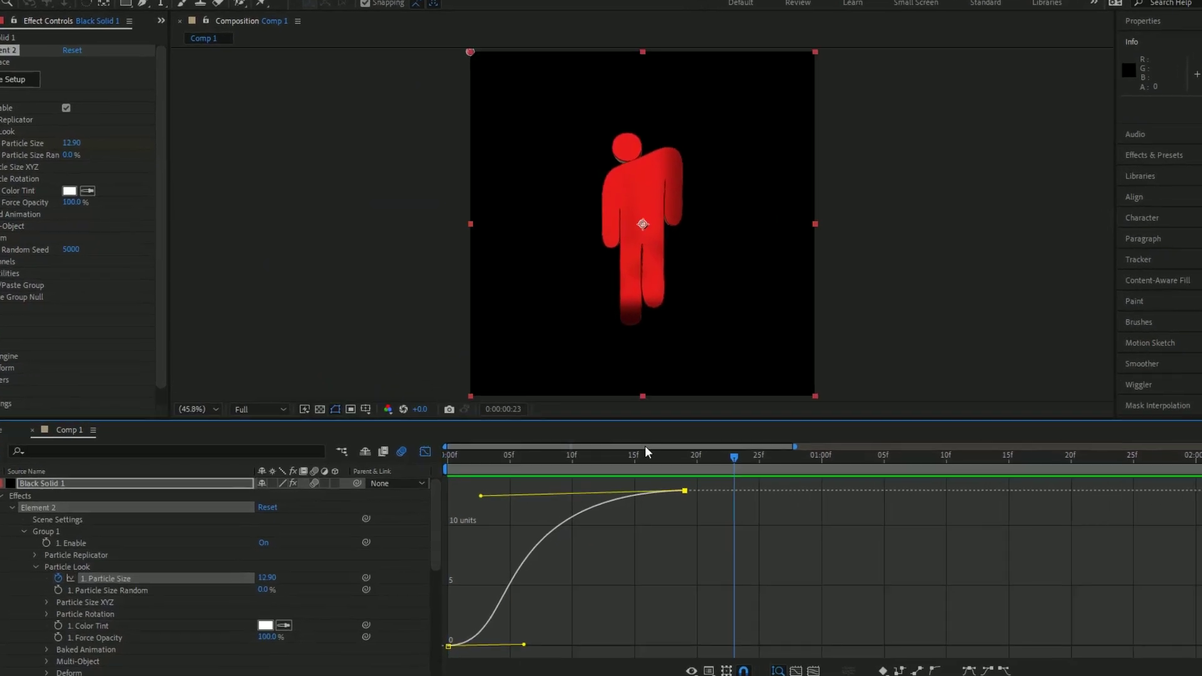
{"action": "key", "text": "shift+F3"}
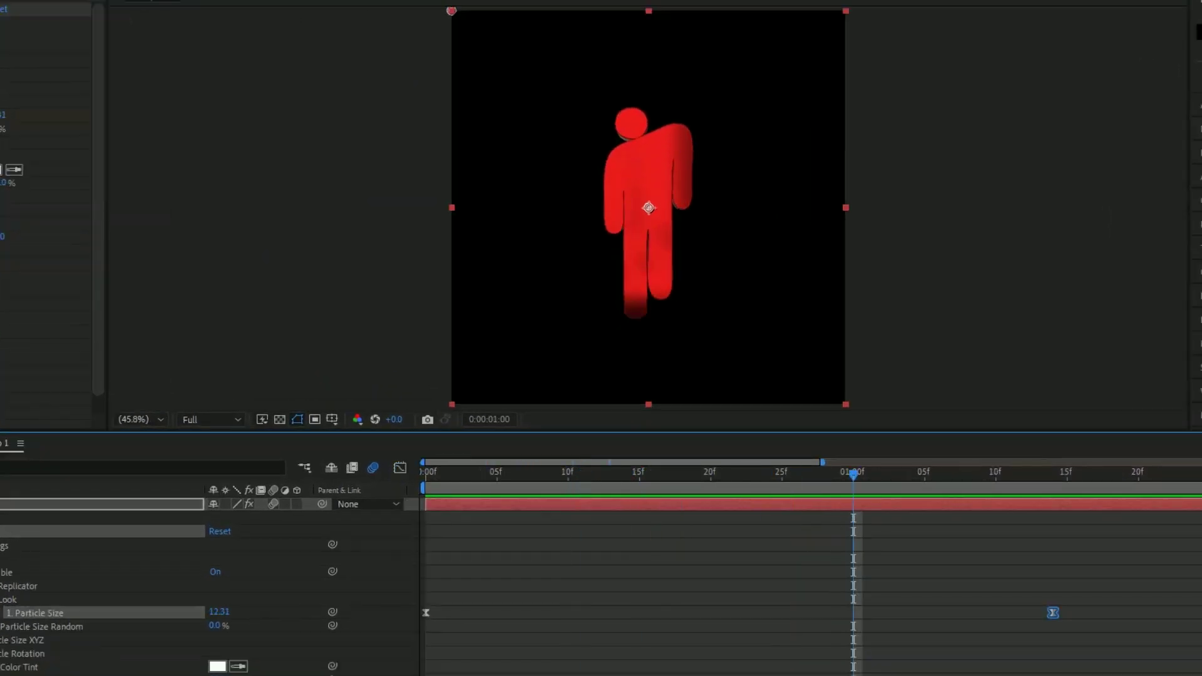
In Group 2's Particle Look, start keyframing Particle Size at 0.00 and advance to the next keyframe's time
{"action": "left_click", "coordinate": [49, 469]}
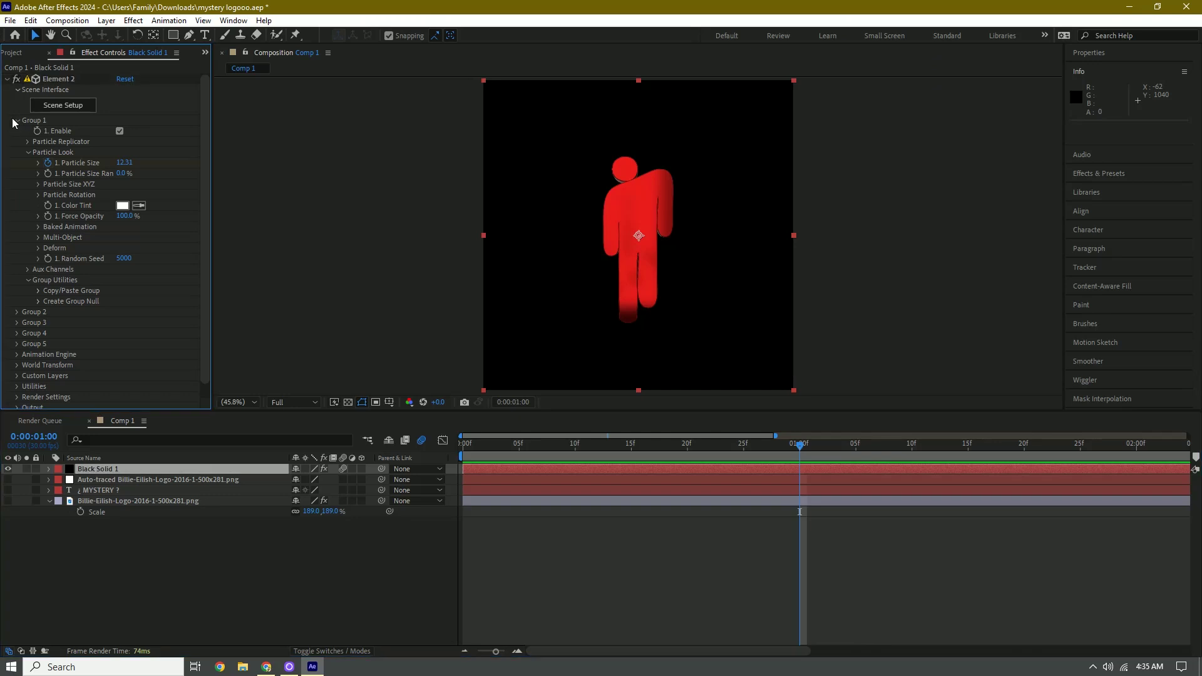
{"action": "left_click", "coordinate": [17, 121]}
{"action": "left_click", "coordinate": [17, 131]}
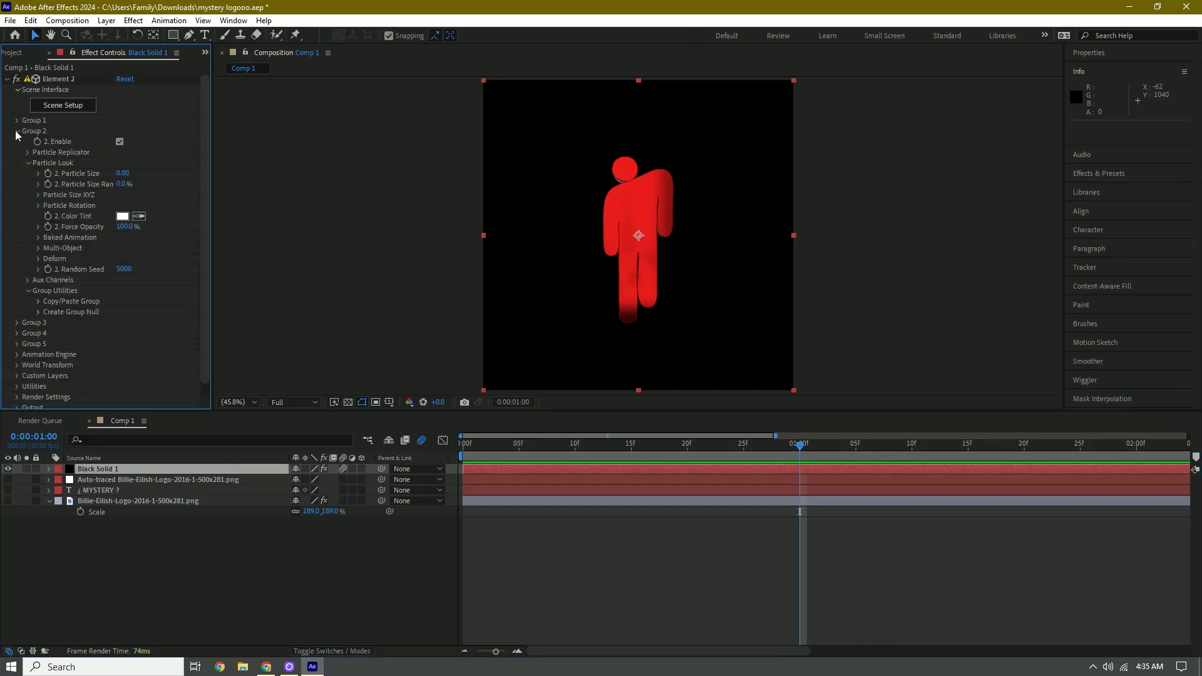
{"action": "left_click_drag", "start_coordinate": [496, 652], "coordinate": [495, 662]}
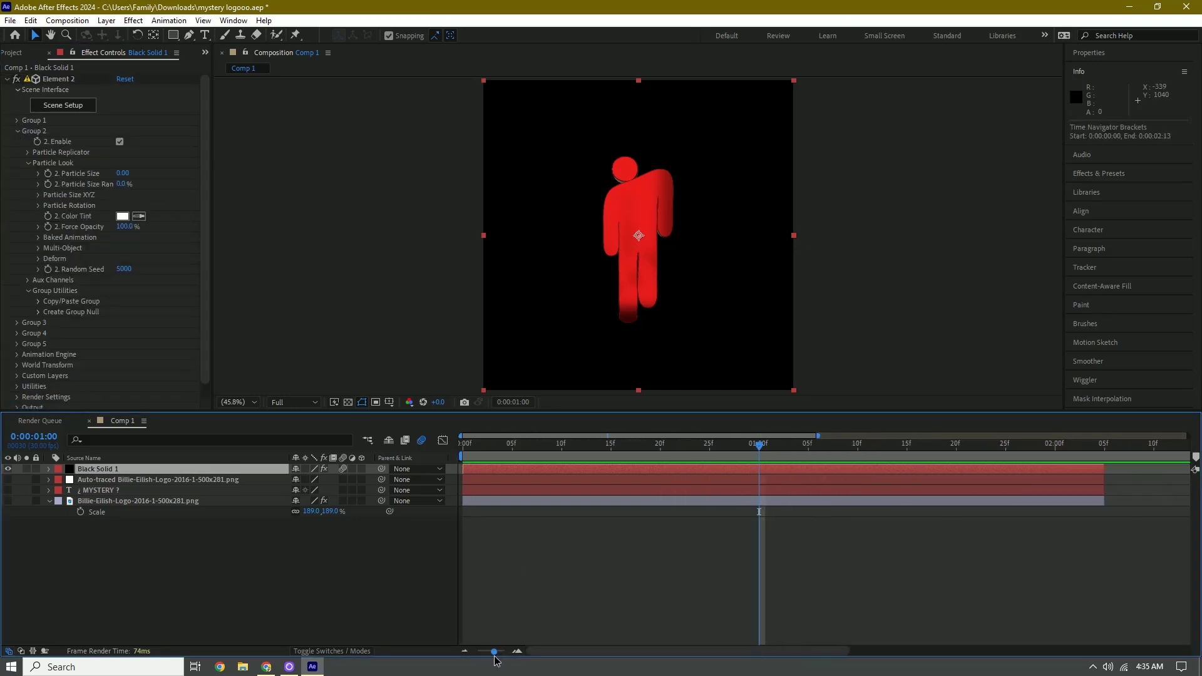
{"action": "left_click", "coordinate": [47, 174]}
{"action": "left_click_drag", "start_coordinate": [760, 445], "coordinate": [798, 447]}
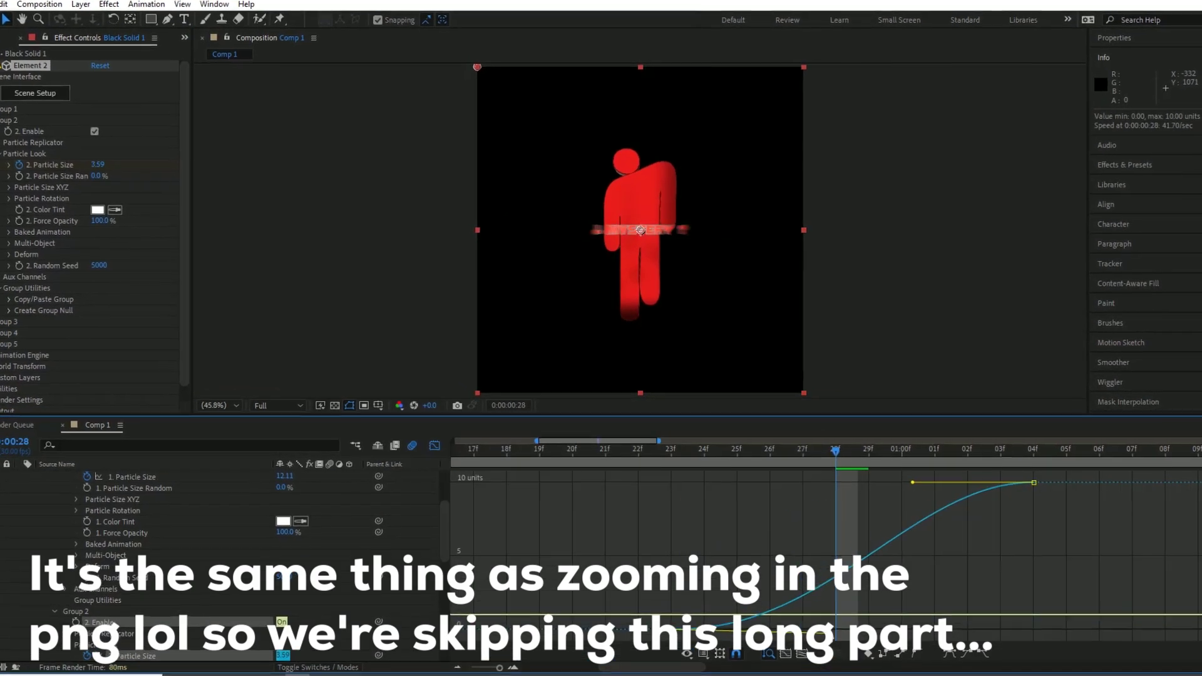
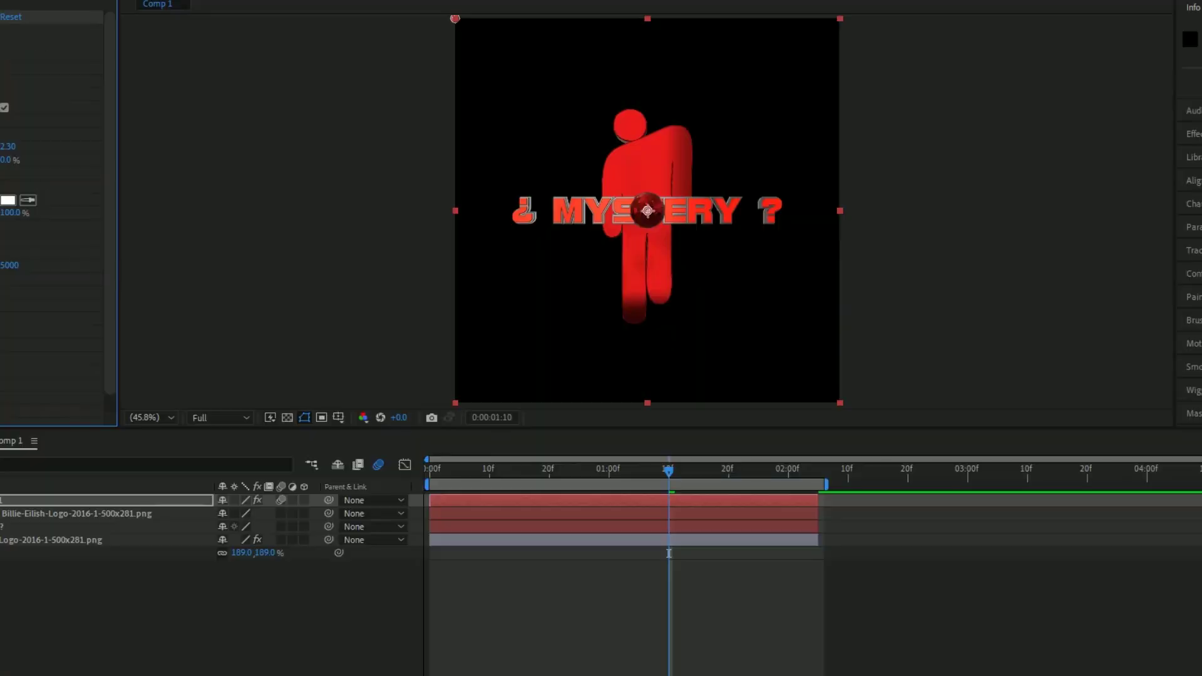
In Group 3's Multi-Object settings, keyframe Scatter Multi at 0.00 on frame 23 and raise it at 0:00:01:10 so the pieces burst outward
{"action": "left_click", "coordinate": [4, 253]}
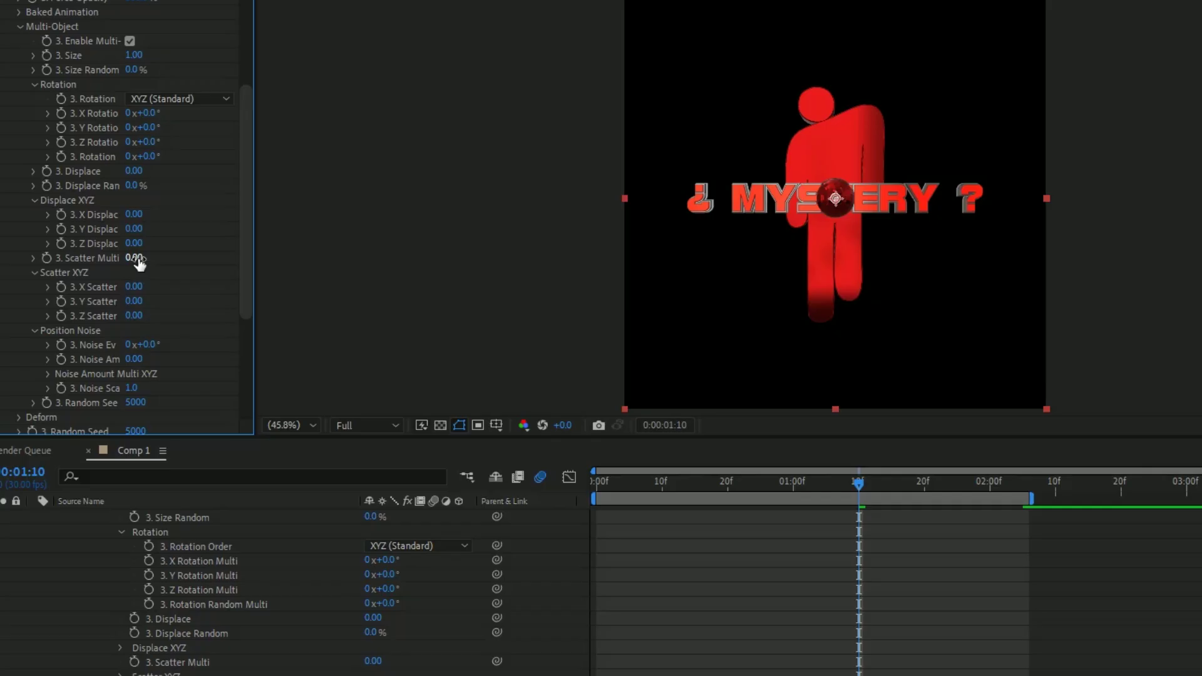
{"action": "left_click_drag", "start_coordinate": [161, 252], "coordinate": [1201, 171]}
{"action": "key", "text": "ctrl+z"}
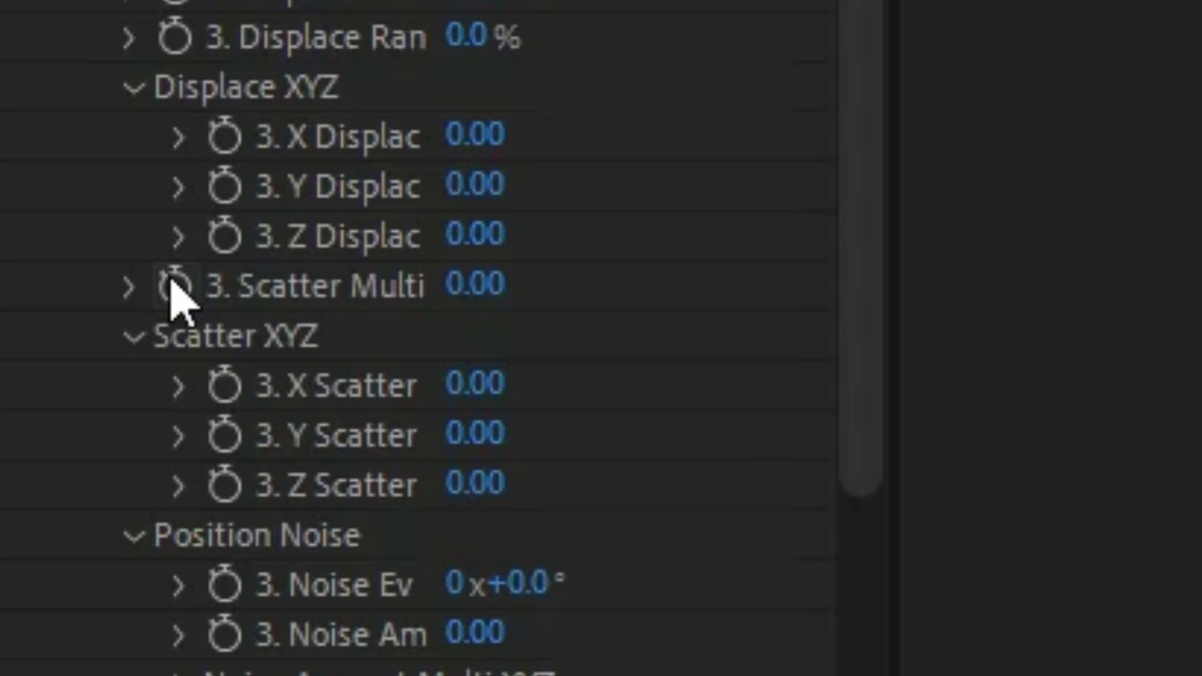
{"action": "left_click", "coordinate": [174, 287]}
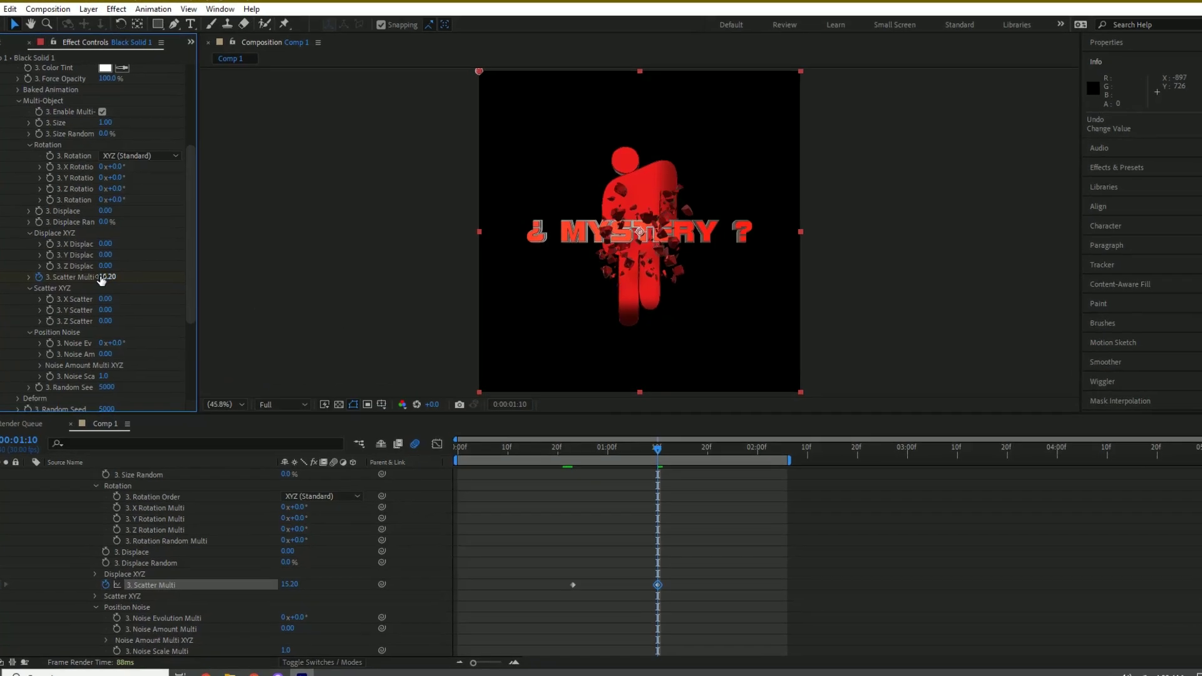
{"action": "left_click_drag", "start_coordinate": [102, 277], "coordinate": [496, 261]}
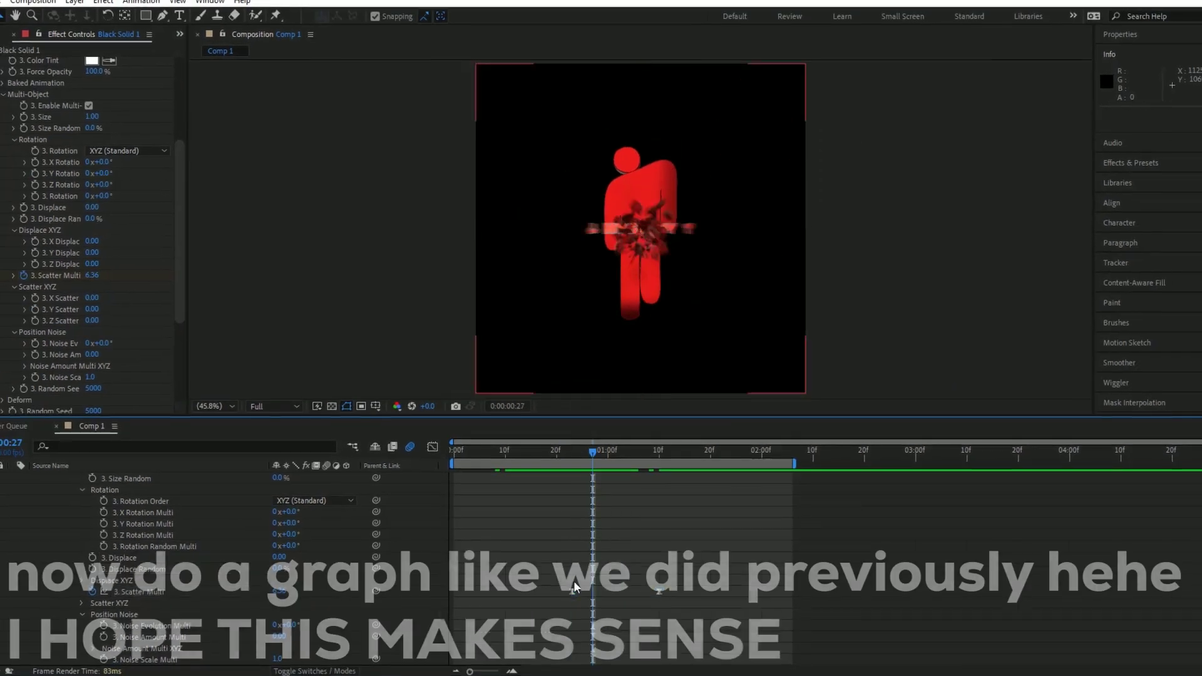
Under World Transform's World Rotation, keyframe Y Rotation World at 0x+0.0° at 0:00:00:17
{"action": "left_click", "coordinate": [756, 464]}
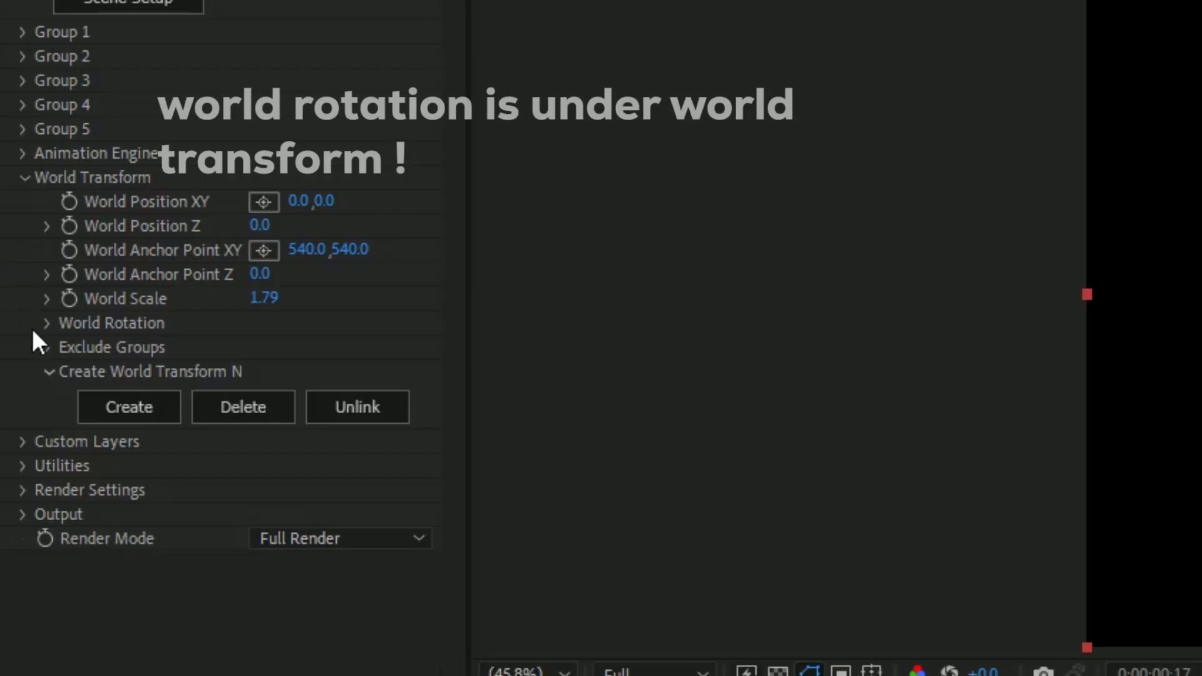
{"action": "left_click", "coordinate": [49, 324]}
{"action": "left_click", "coordinate": [94, 372]}
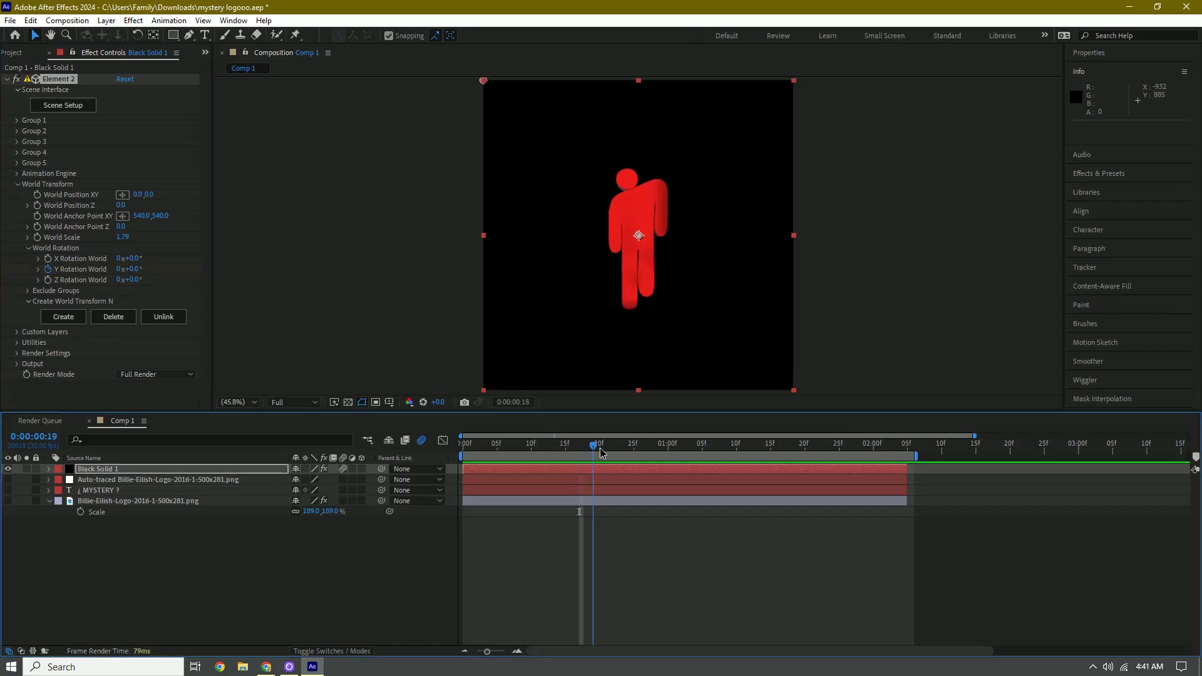
Keyframe Y Rotation World at 1x+0.0° at 0:00:01:17 and scrub through the full rotation
{"action": "left_click_drag", "start_coordinate": [601, 452], "coordinate": [807, 488]}
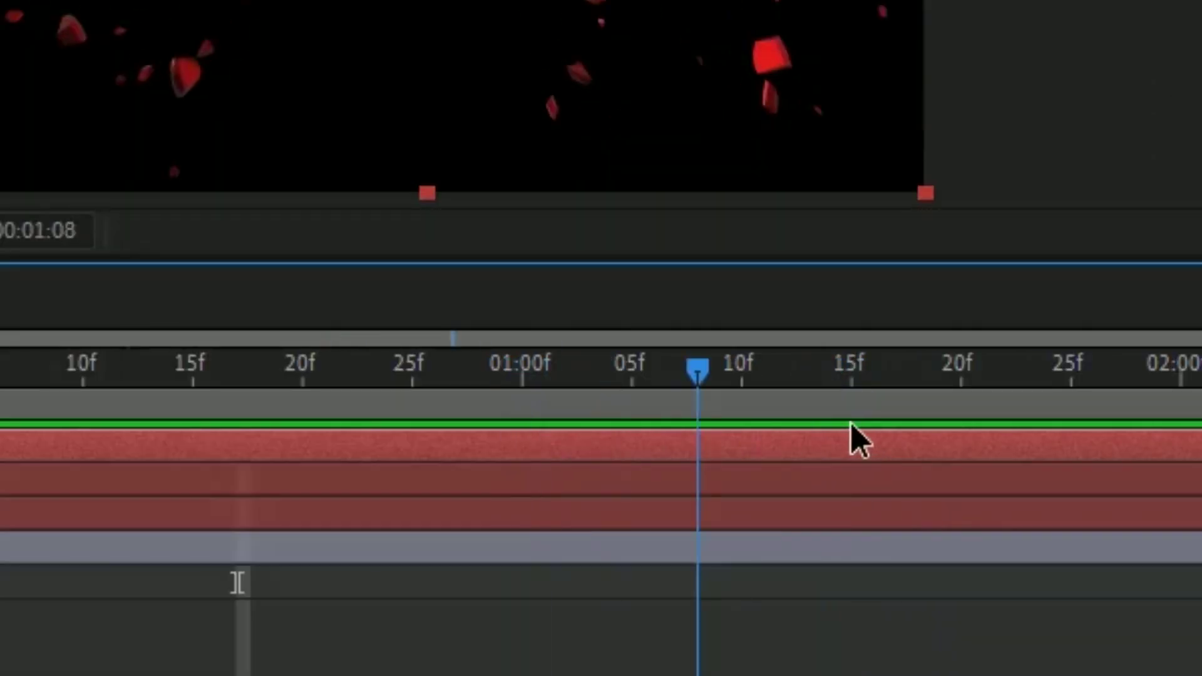
{"action": "left_click_drag", "start_coordinate": [853, 425], "coordinate": [357, 476]}
{"action": "left_click_drag", "start_coordinate": [560, 474], "coordinate": [913, 478]}
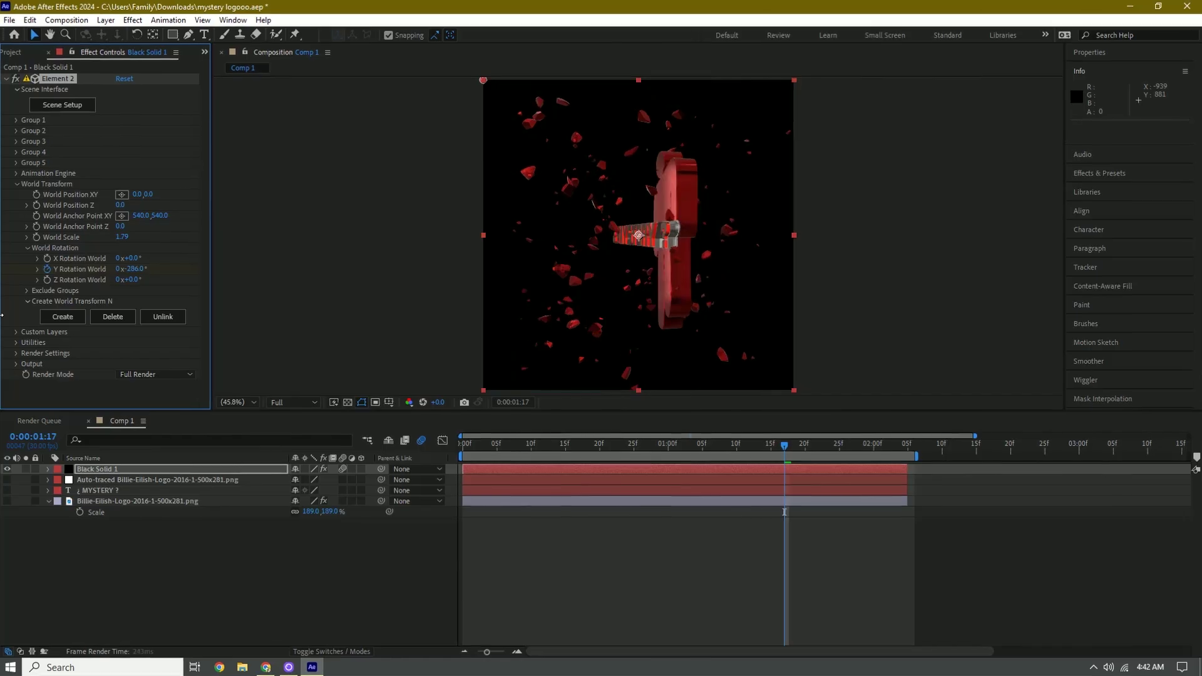
{"action": "left_click_drag", "start_coordinate": [238, 285], "coordinate": [226, 285]}
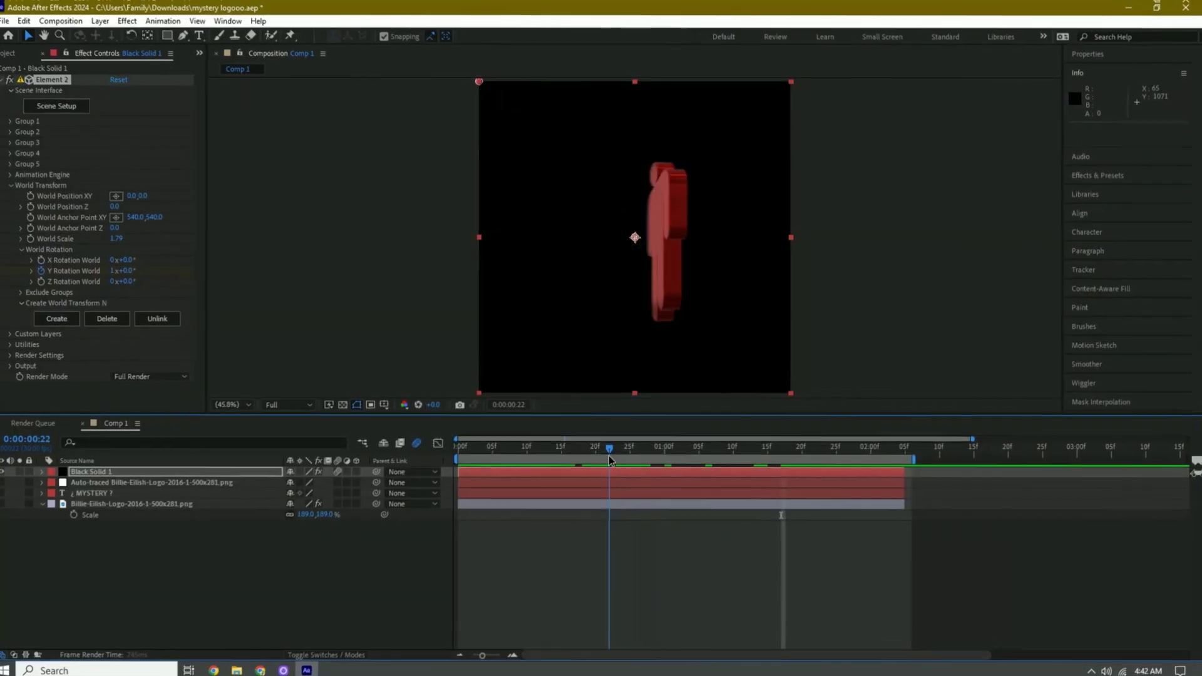
{"action": "left_click_drag", "start_coordinate": [609, 456], "coordinate": [745, 512]}
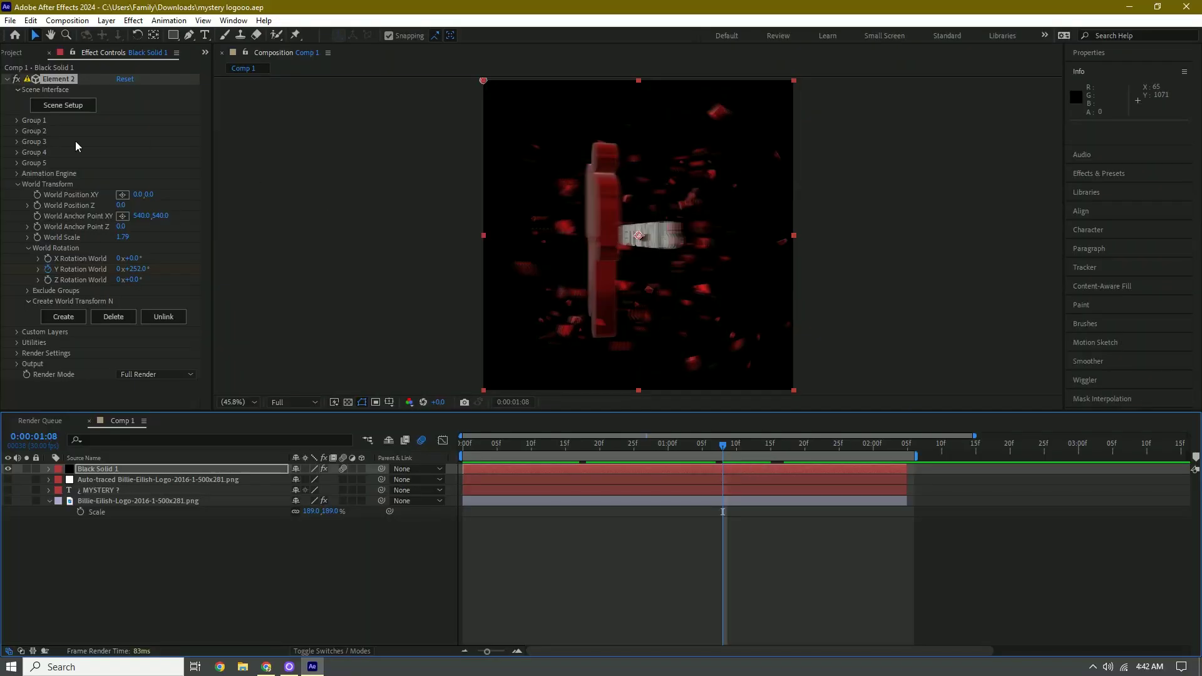
In Scene Setup, select the Group 1 logo folder and the text extrusion model together and shift both along their depth axis toward the world centre
{"action": "left_click", "coordinate": [60, 105]}
{"action": "left_click_drag", "start_coordinate": [306, 256], "coordinate": [350, 271]}
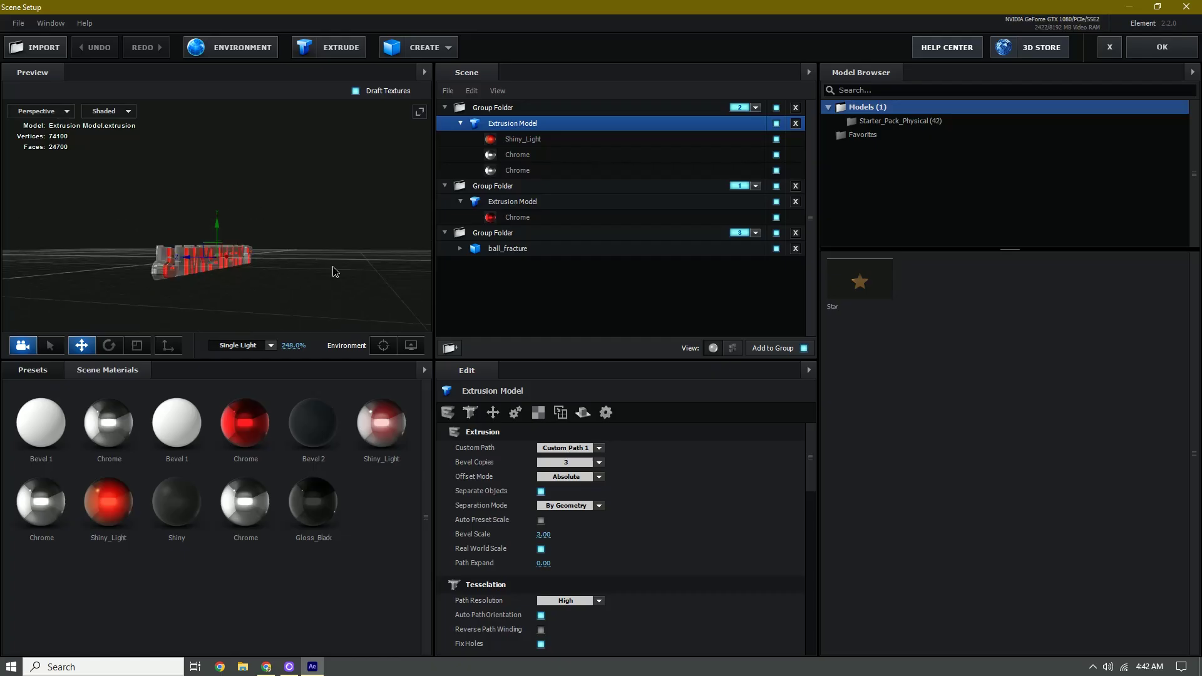
{"action": "left_click", "coordinate": [524, 191]}
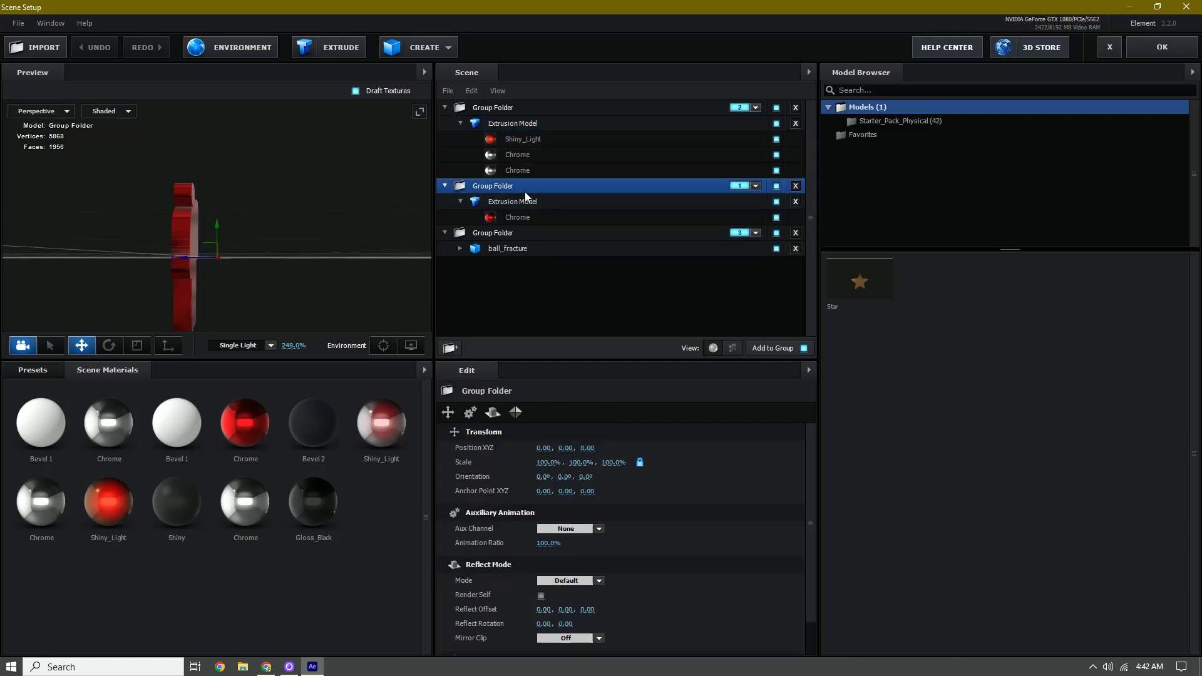
{"action": "left_click", "coordinate": [525, 118]}
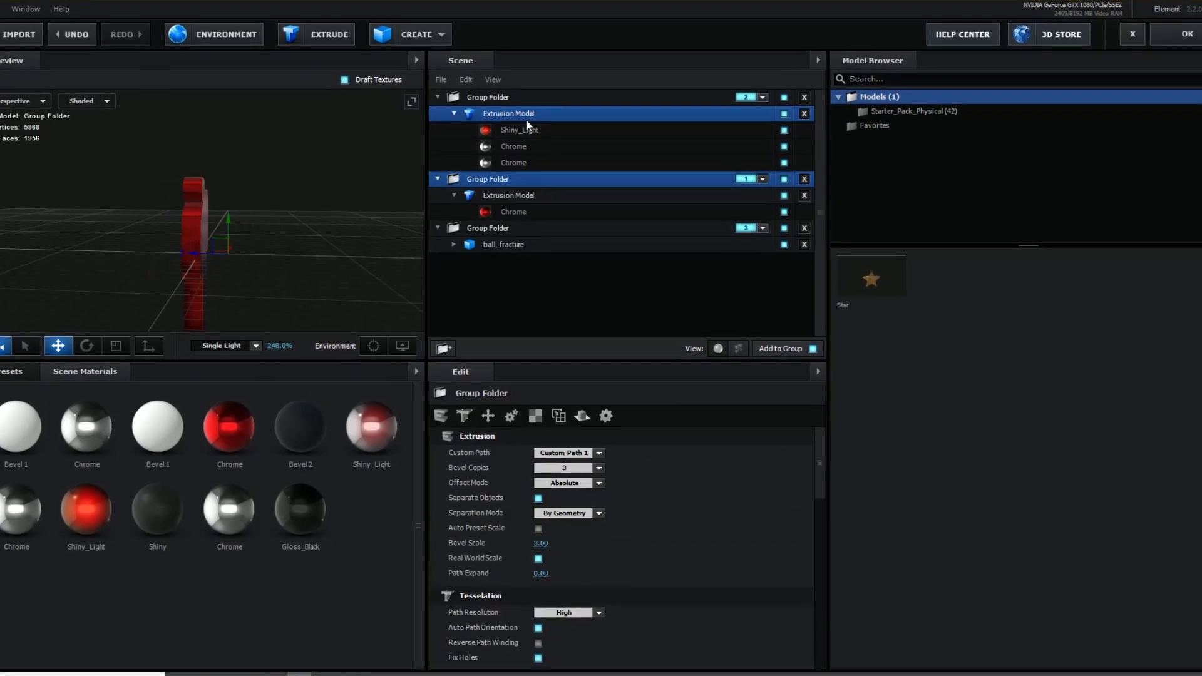
{"action": "left_click_drag", "start_coordinate": [172, 255], "coordinate": [190, 255]}
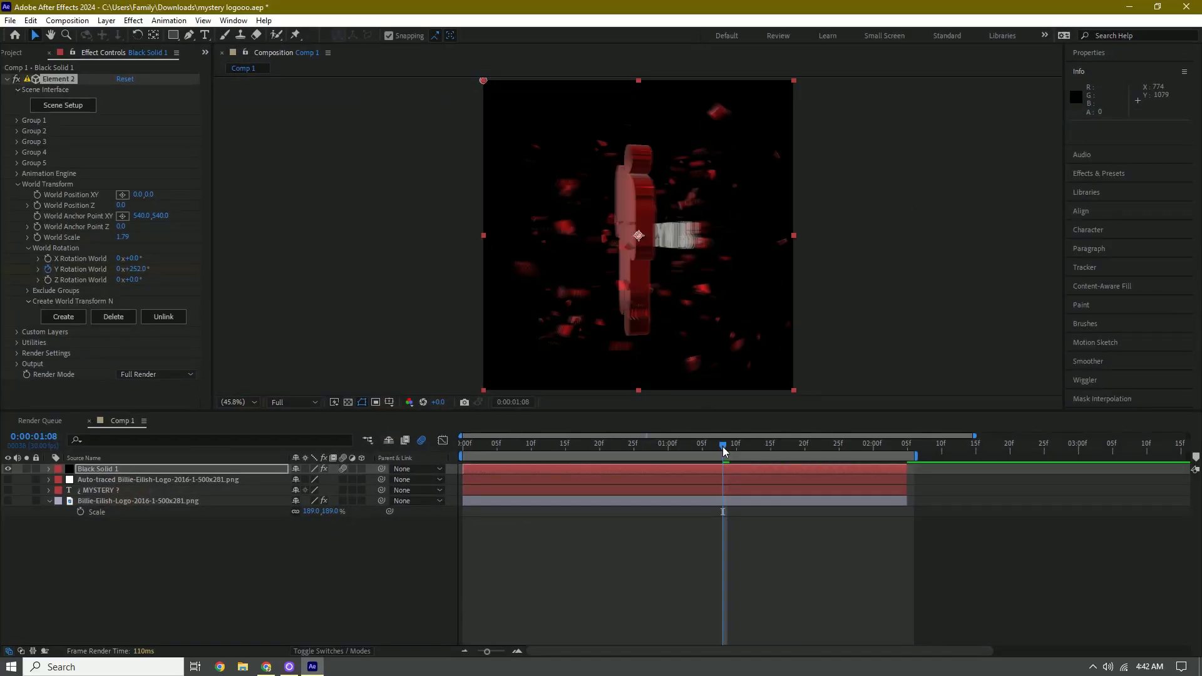
{"action": "left_click_drag", "start_coordinate": [723, 447], "coordinate": [730, 448]}
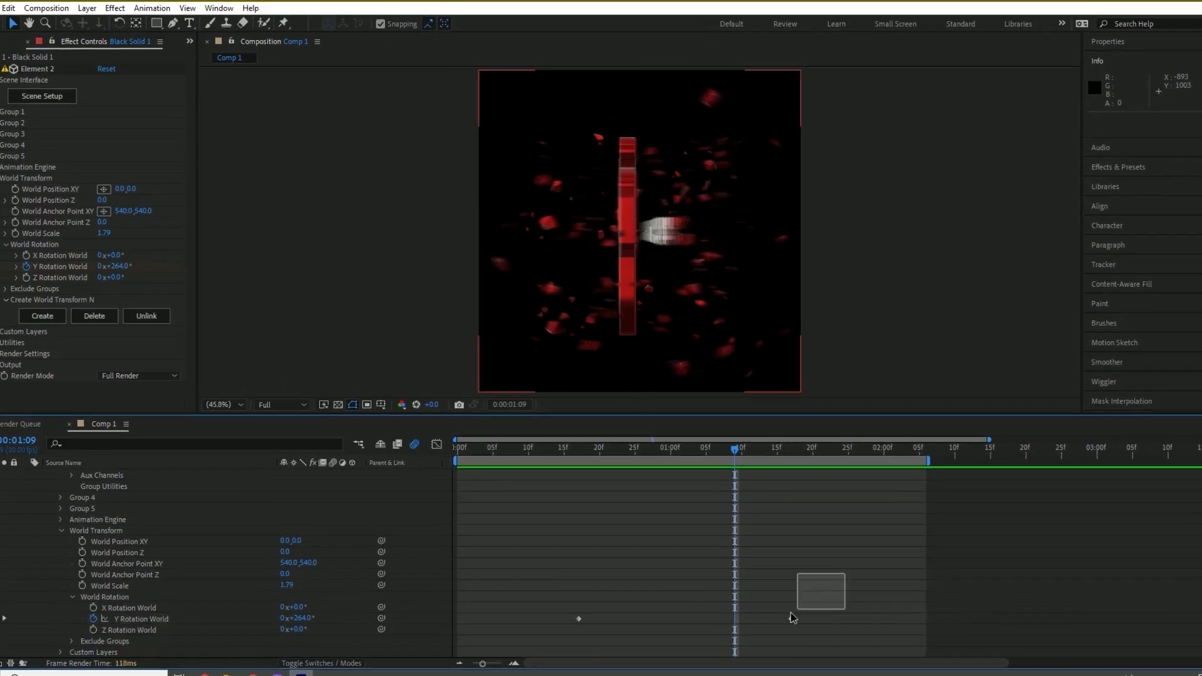
Apply Easy Ease to both Y Rotation World keyframes and display their speed graph
{"action": "left_click_drag", "start_coordinate": [792, 618], "coordinate": [577, 631]}
{"action": "right_click", "coordinate": [578, 620]}
{"action": "mouse_move", "coordinate": [626, 626]}
{"action": "left_click", "coordinate": [839, 536]}
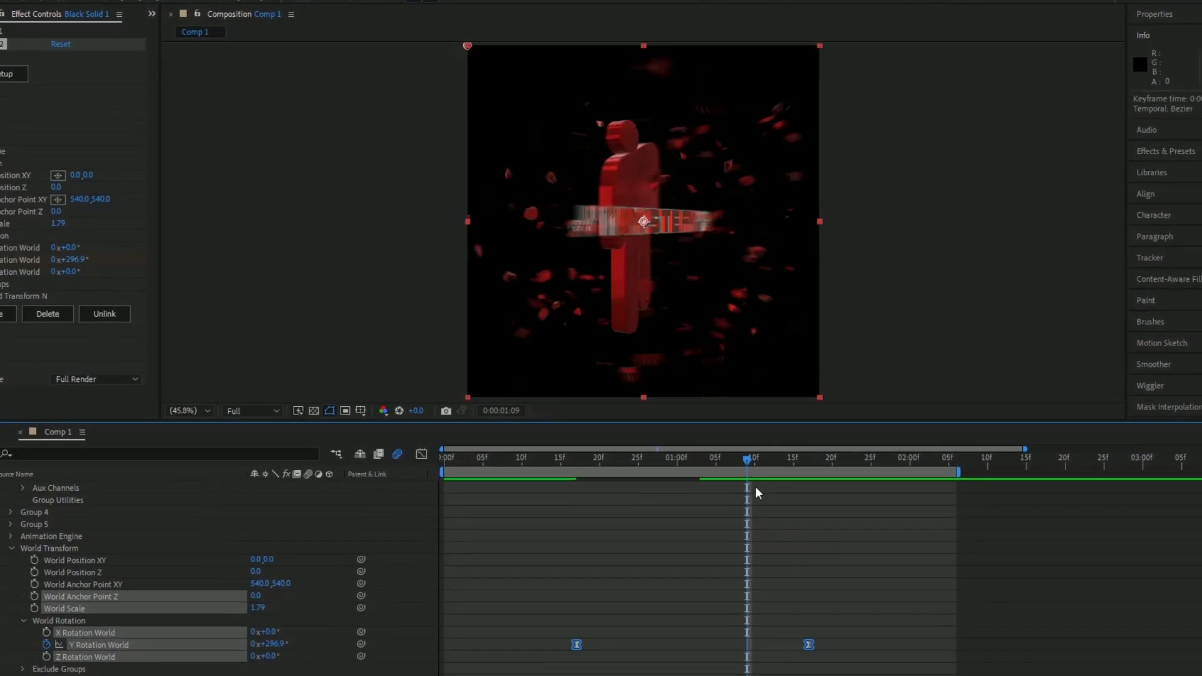
{"action": "key", "text": "shift+F3"}
{"action": "left_click_drag", "start_coordinate": [758, 493], "coordinate": [606, 493]}
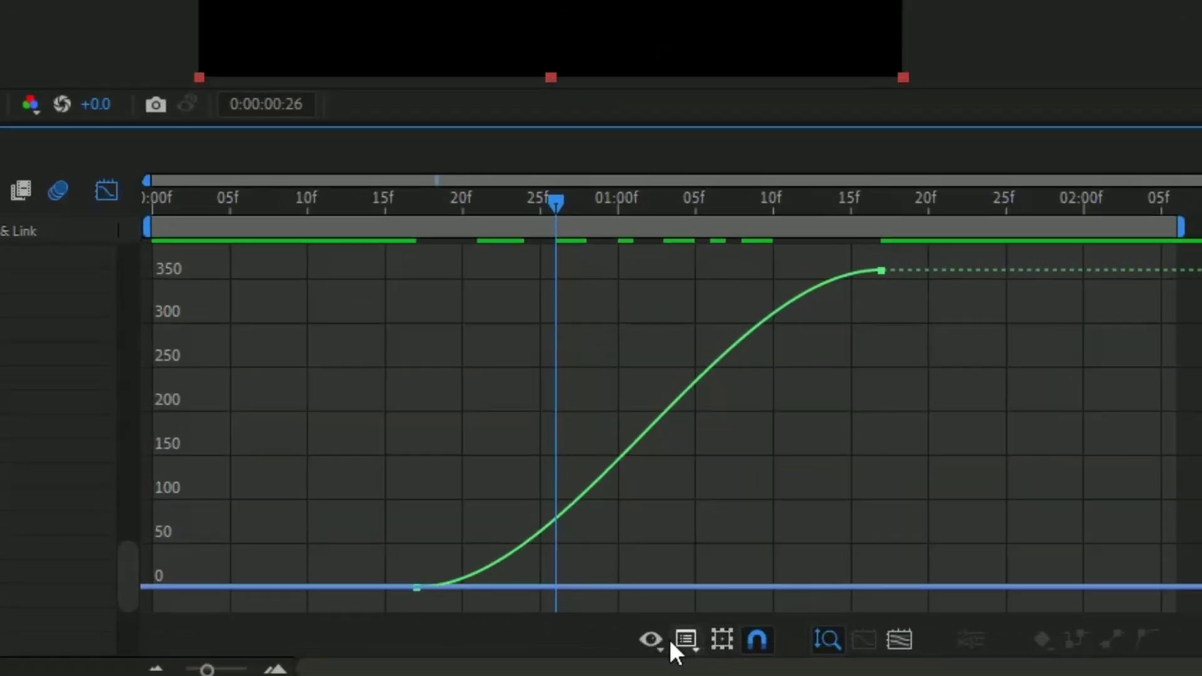
{"action": "left_click", "coordinate": [698, 637]}
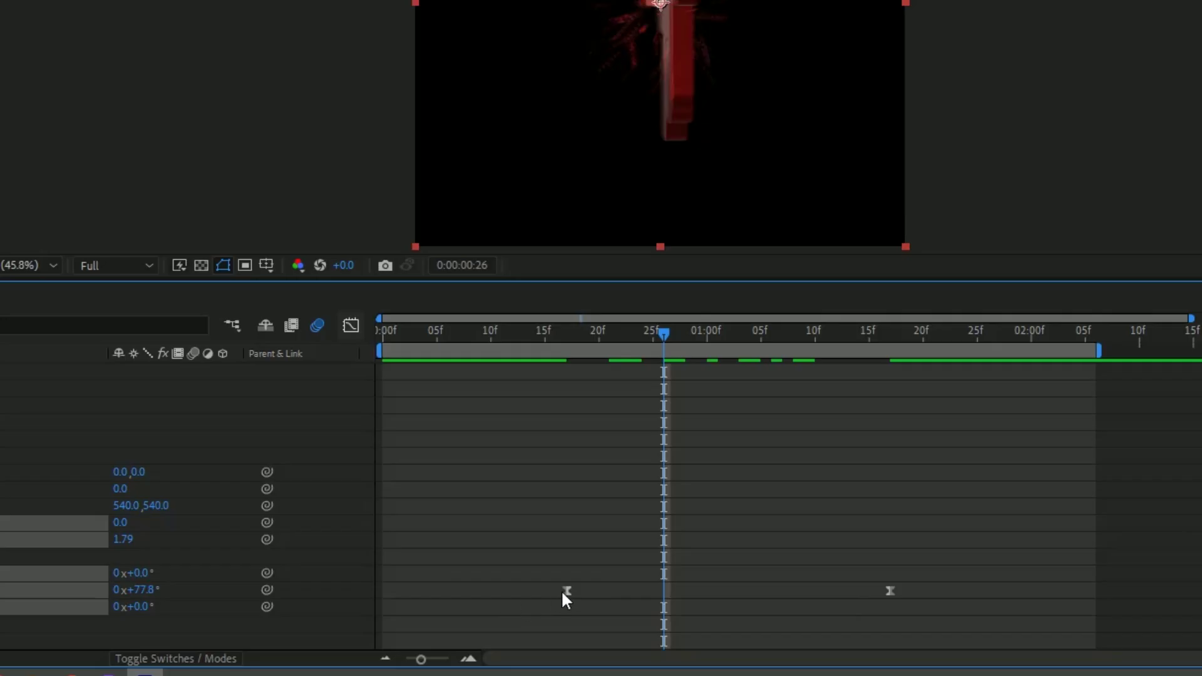
Move the first Y Rotation World keyframe to 0:00:00:09 and pull both speed graph handles inward so the spin peaks mid-way
{"action": "left_click_drag", "start_coordinate": [562, 593], "coordinate": [479, 598]}
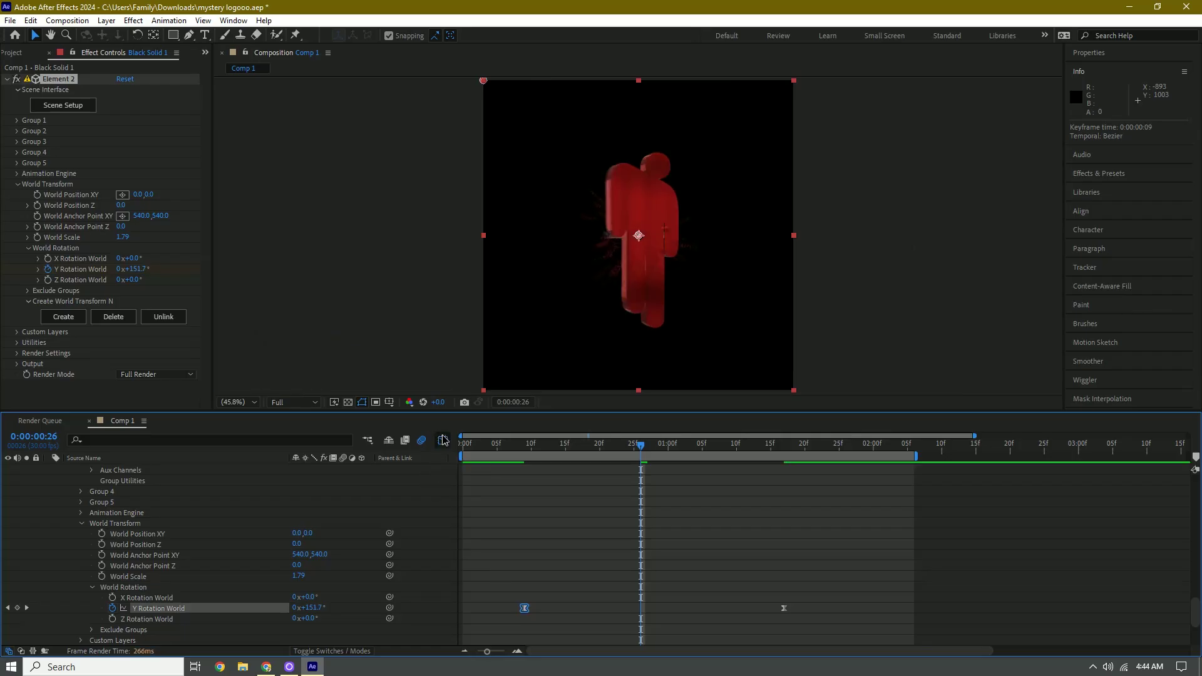
{"action": "left_click", "coordinate": [443, 440]}
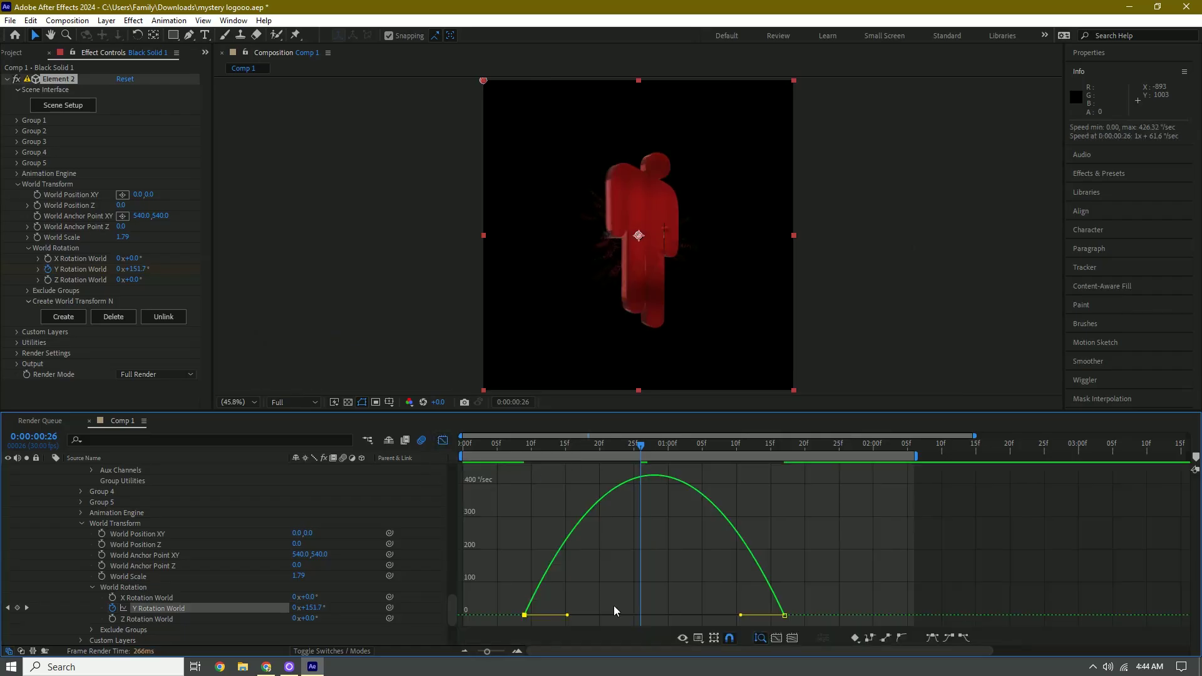
{"action": "left_click_drag", "start_coordinate": [576, 624], "coordinate": [636, 624]}
{"action": "left_click_drag", "start_coordinate": [826, 623], "coordinate": [709, 629]}
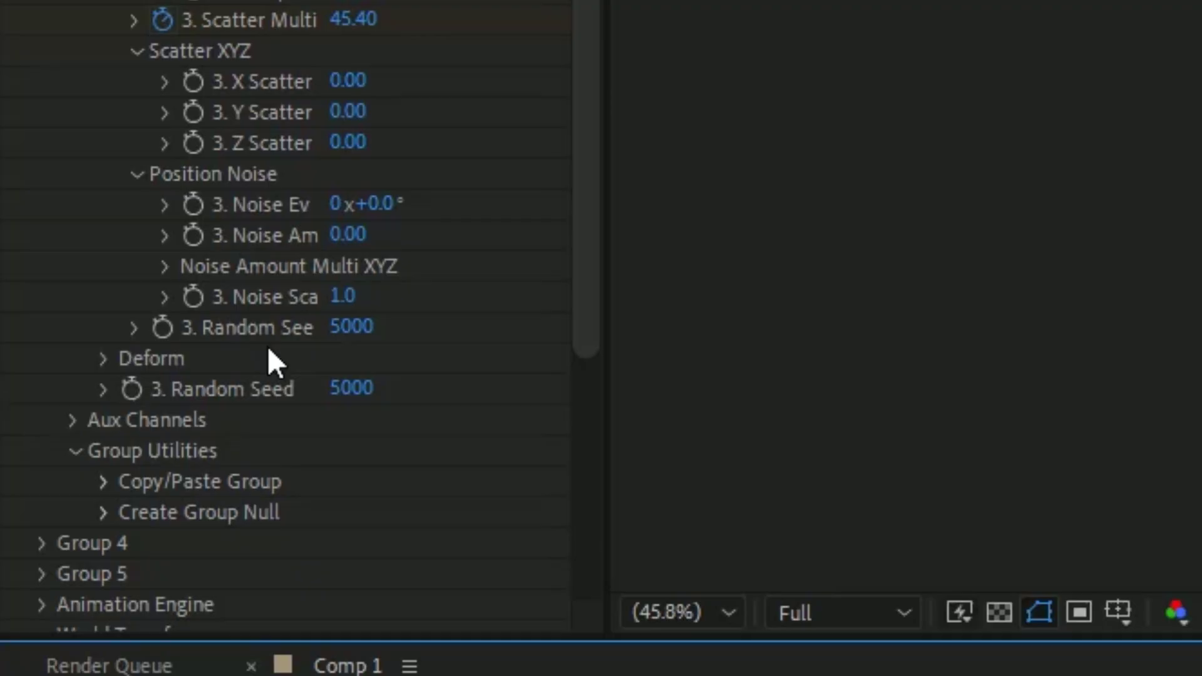
Create a World Transform null from the Element effect and trim its layer to end at 0:00:02:05
{"action": "scroll", "coordinate": [270, 358], "scroll_direction": "down", "scroll_amount": 5}
{"action": "scroll", "coordinate": [154, 345], "scroll_direction": "down", "scroll_amount": 3}
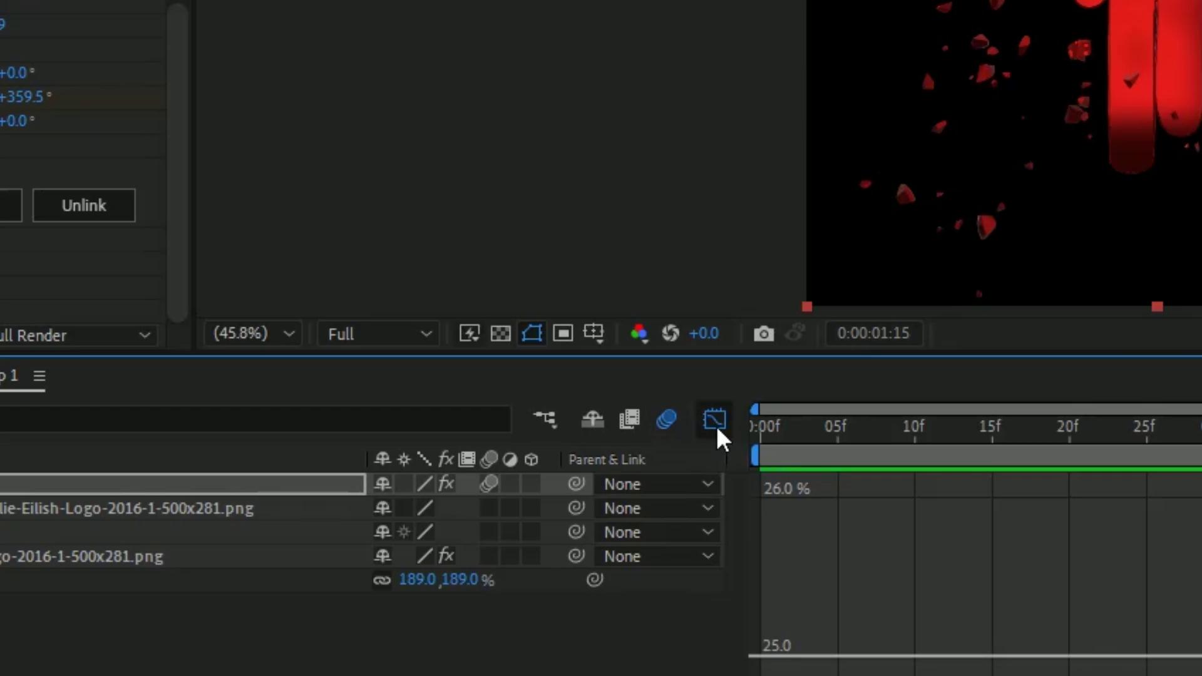
{"action": "left_click", "coordinate": [442, 441]}
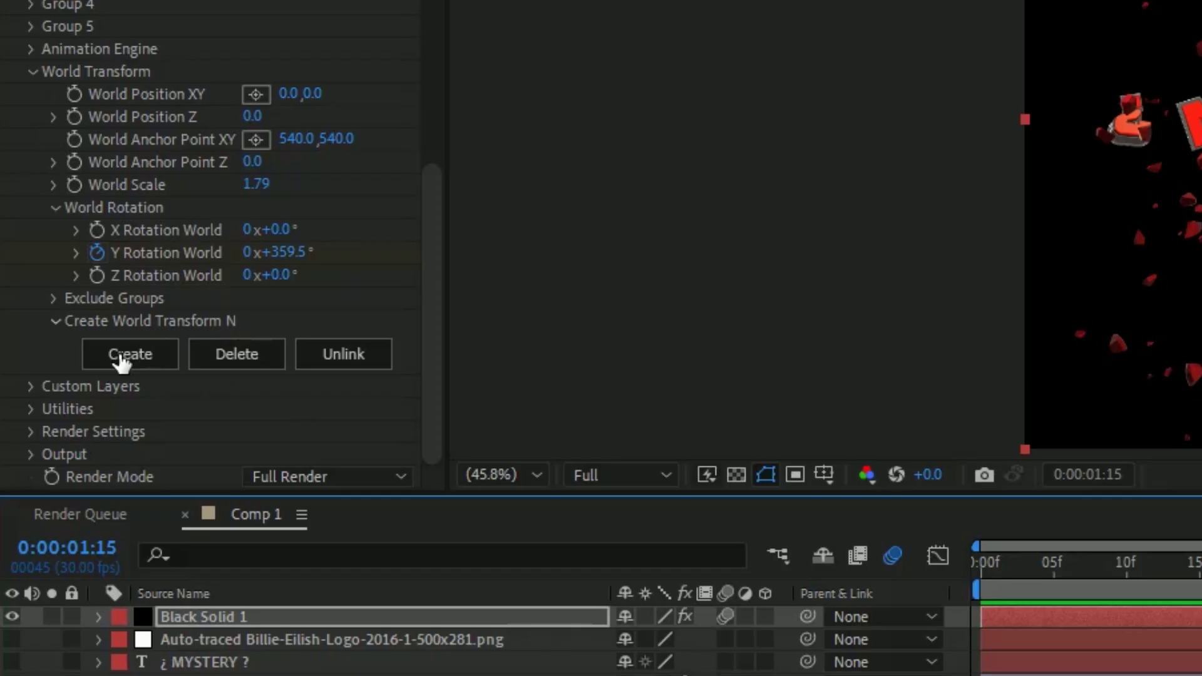
{"action": "left_click", "coordinate": [123, 357]}
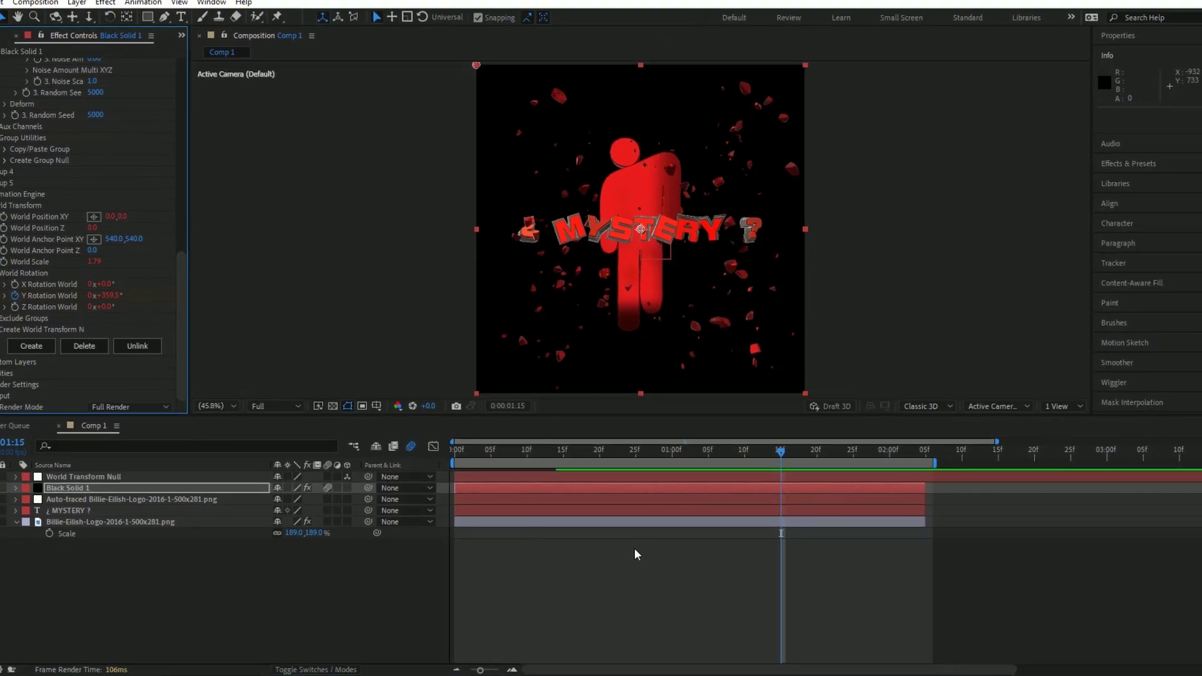
{"action": "left_click_drag", "start_coordinate": [781, 452], "coordinate": [923, 474]}
{"action": "left_click", "coordinate": [934, 479]}
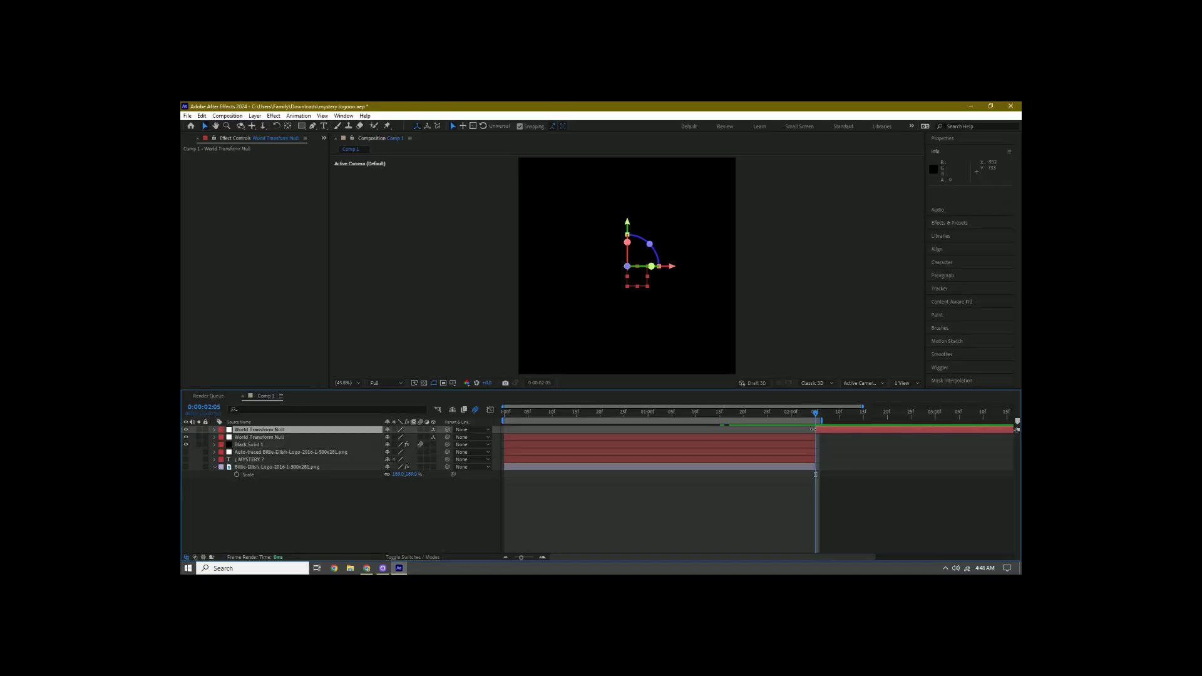
On the World Transform Null, keyframe Scale at 100% and Y Rotation at 0x+0.0° at 0:00:01:10
{"action": "left_click", "coordinate": [734, 440]}
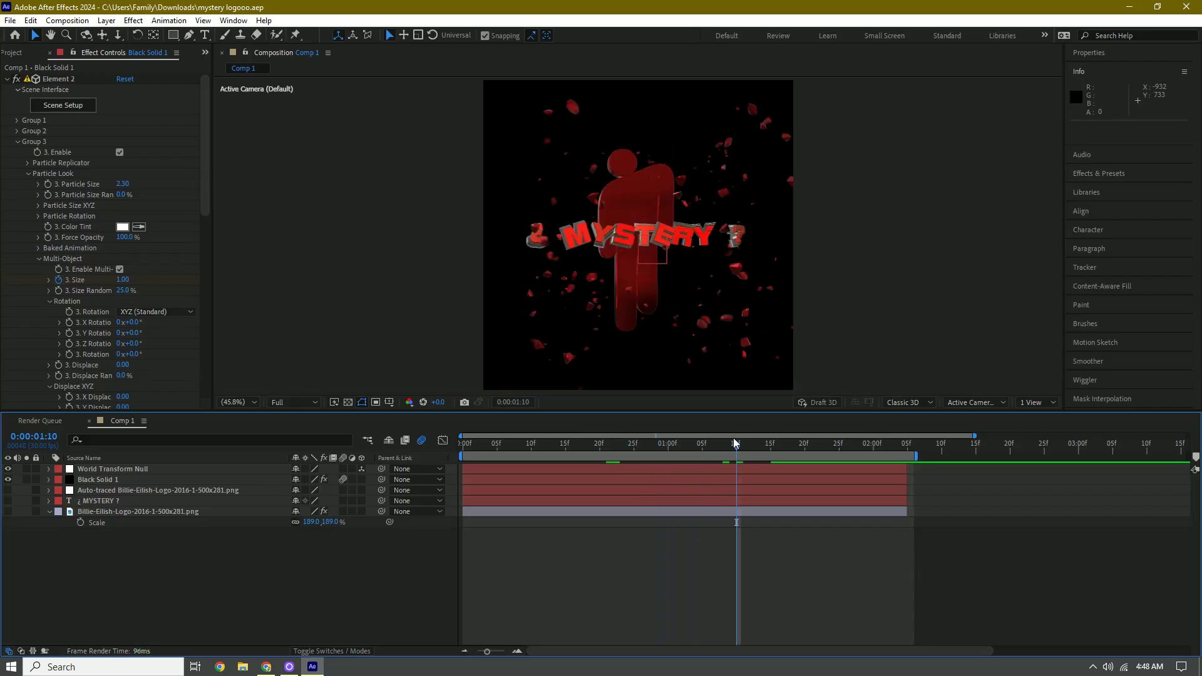
{"action": "left_click", "coordinate": [751, 471]}
{"action": "key", "text": "s"}
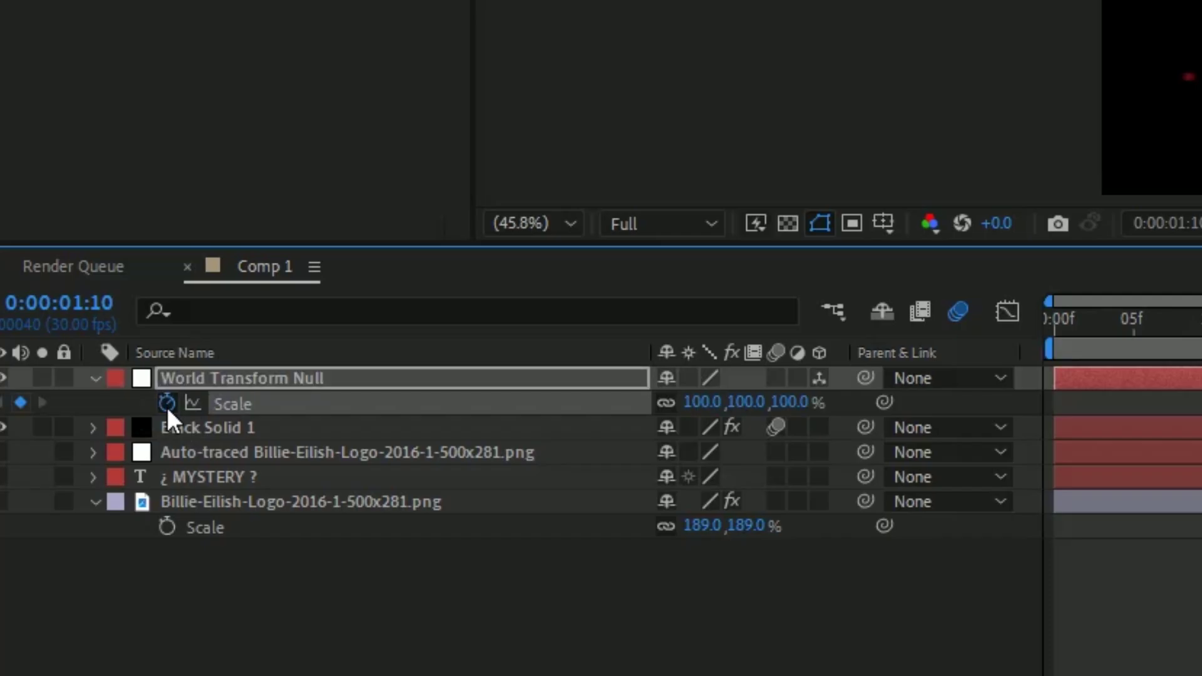
{"action": "key", "text": "r"}
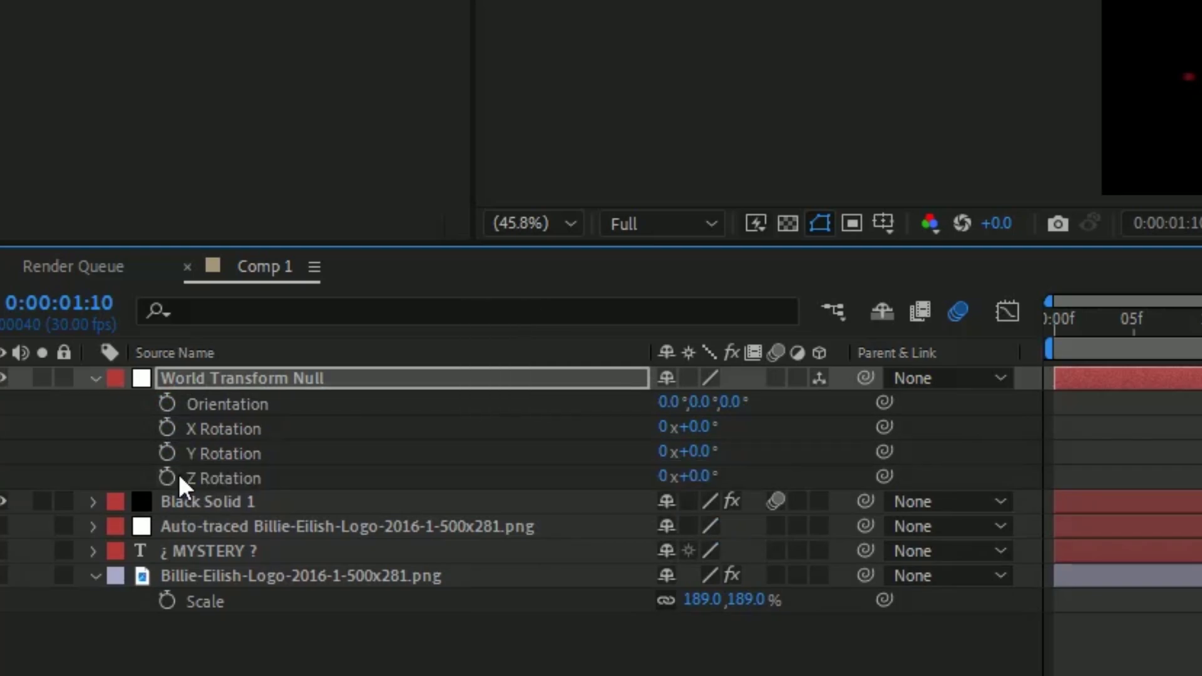
{"action": "left_click", "coordinate": [167, 453]}
Keyframe the null's Y Rotation at 0x+150.0° at 0:00:02:03
{"action": "left_click_drag", "start_coordinate": [736, 445], "coordinate": [899, 457]}
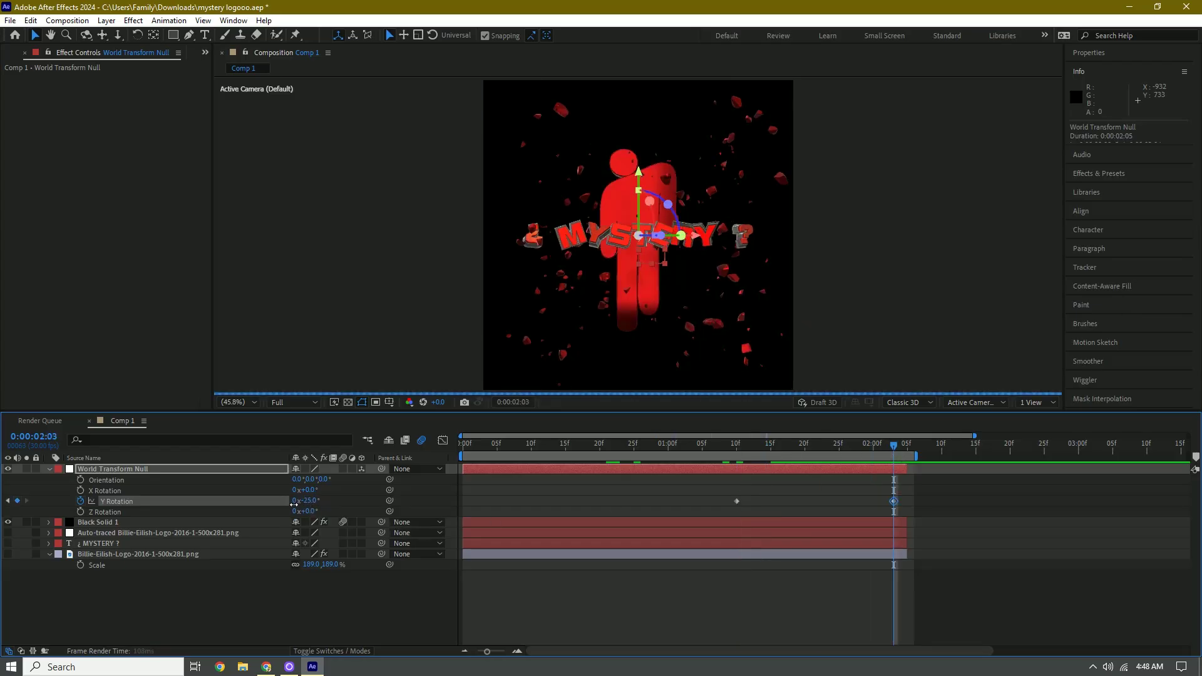
{"action": "left_click", "coordinate": [305, 501]}
{"action": "type", "text": "150"}
{"action": "key", "text": "Return"}
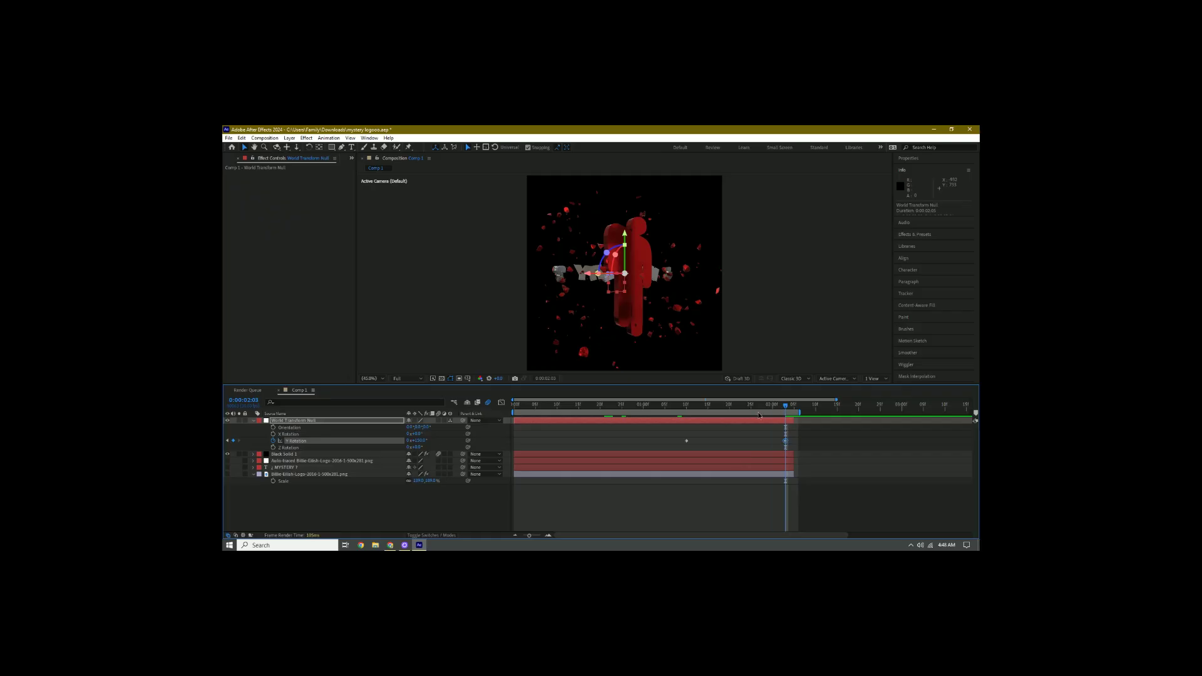
Keyframe the null's Scale at 0% at 0:00:02:04 so the scene shrinks away
{"action": "key", "text": "s"}
{"action": "left_click", "coordinate": [687, 407]}
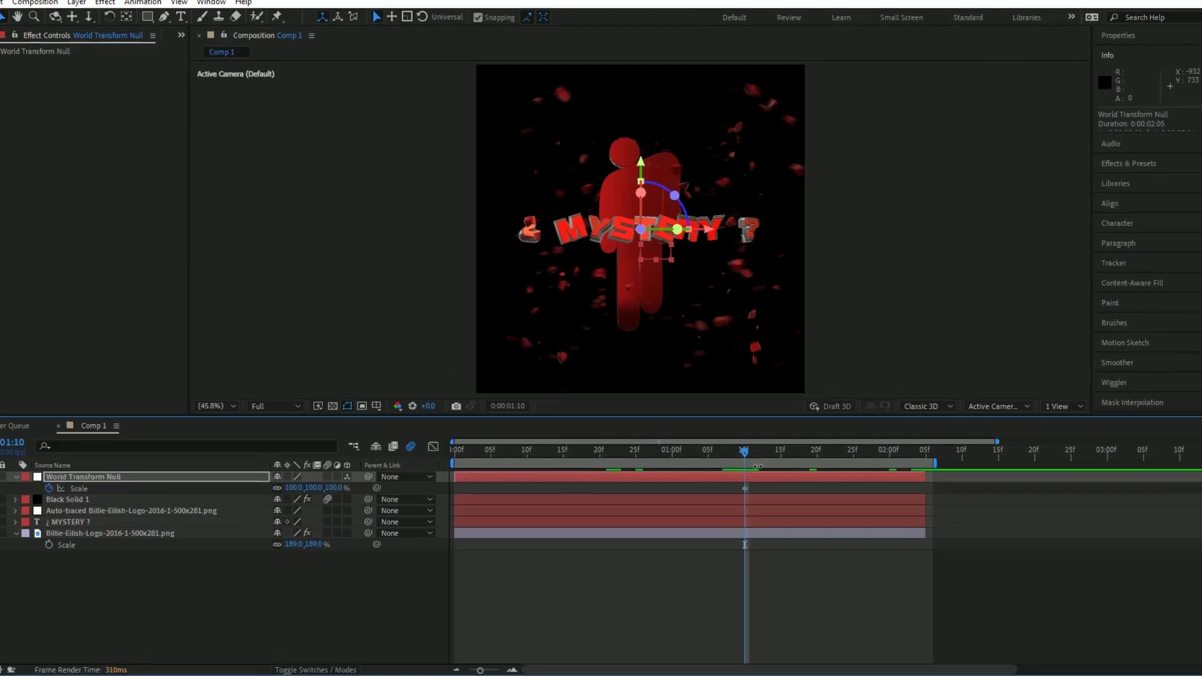
{"action": "left_click_drag", "start_coordinate": [754, 463], "coordinate": [930, 479]}
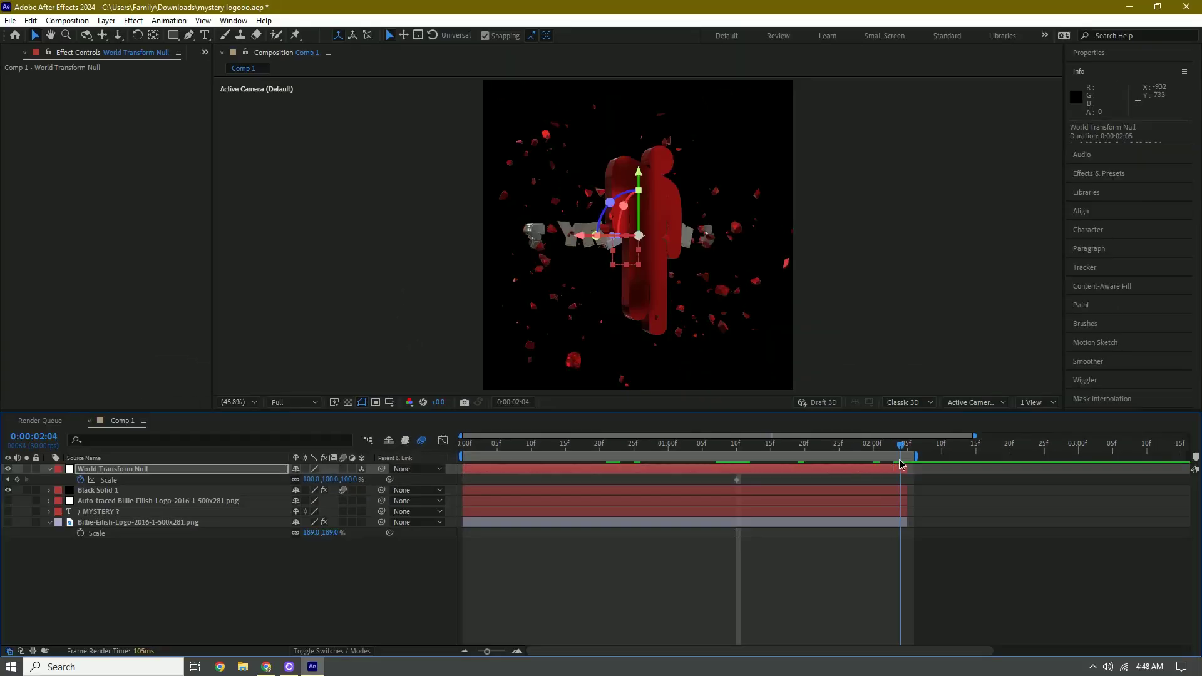
{"action": "left_click", "coordinate": [329, 480]}
{"action": "type", "text": "0"}
{"action": "key", "text": "Return"}
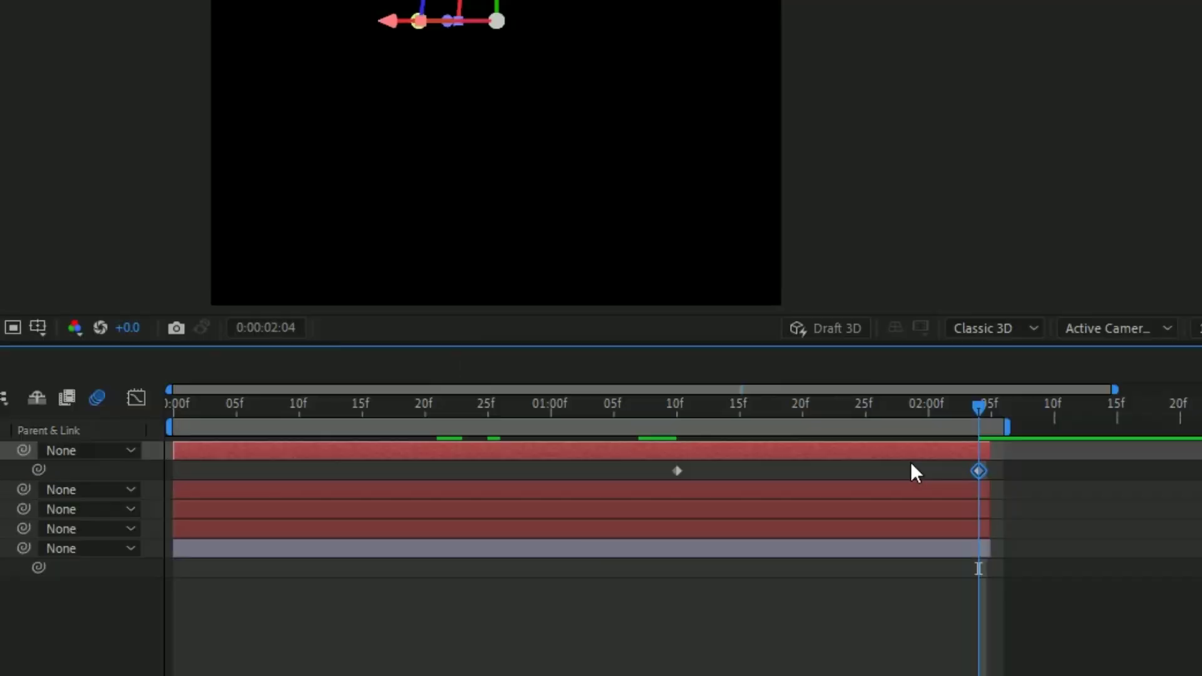
Align the null's final Y Rotation keyframe to 0:00:02:04 and apply Easy Ease to all its Scale and Y Rotation keyframes
{"action": "key", "text": "u"}
{"action": "key", "text": "u"}
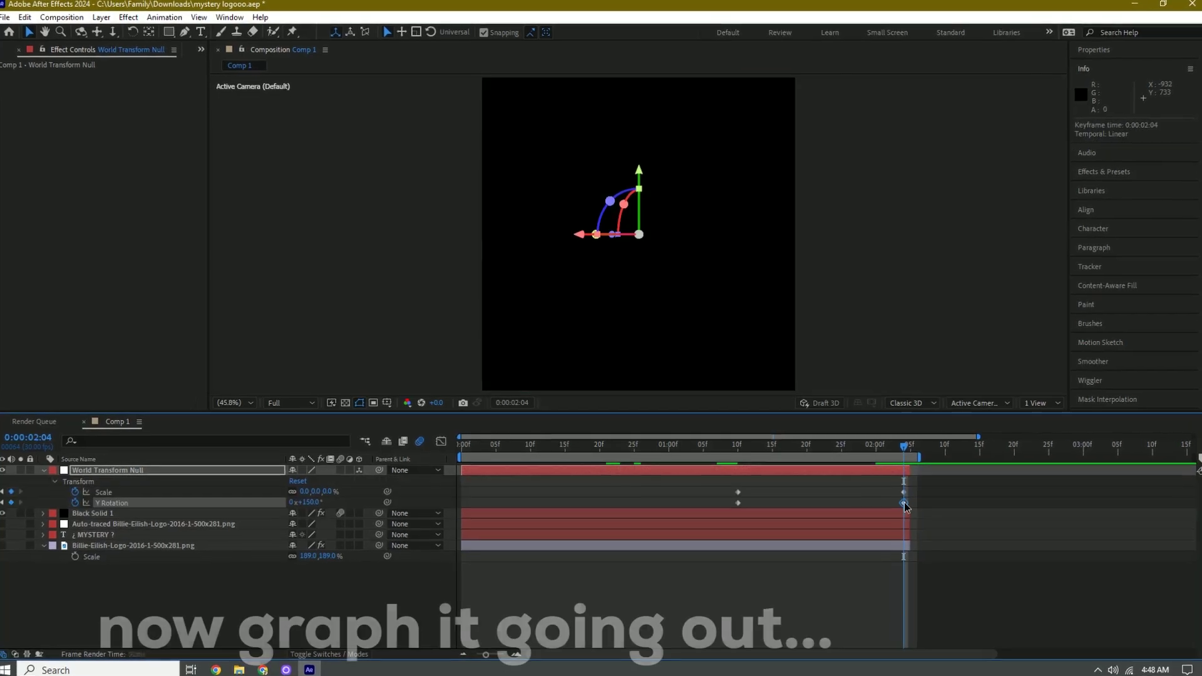
{"action": "right_click", "coordinate": [741, 503]}
{"action": "mouse_move", "coordinate": [799, 495]}
{"action": "left_click", "coordinate": [930, 543]}
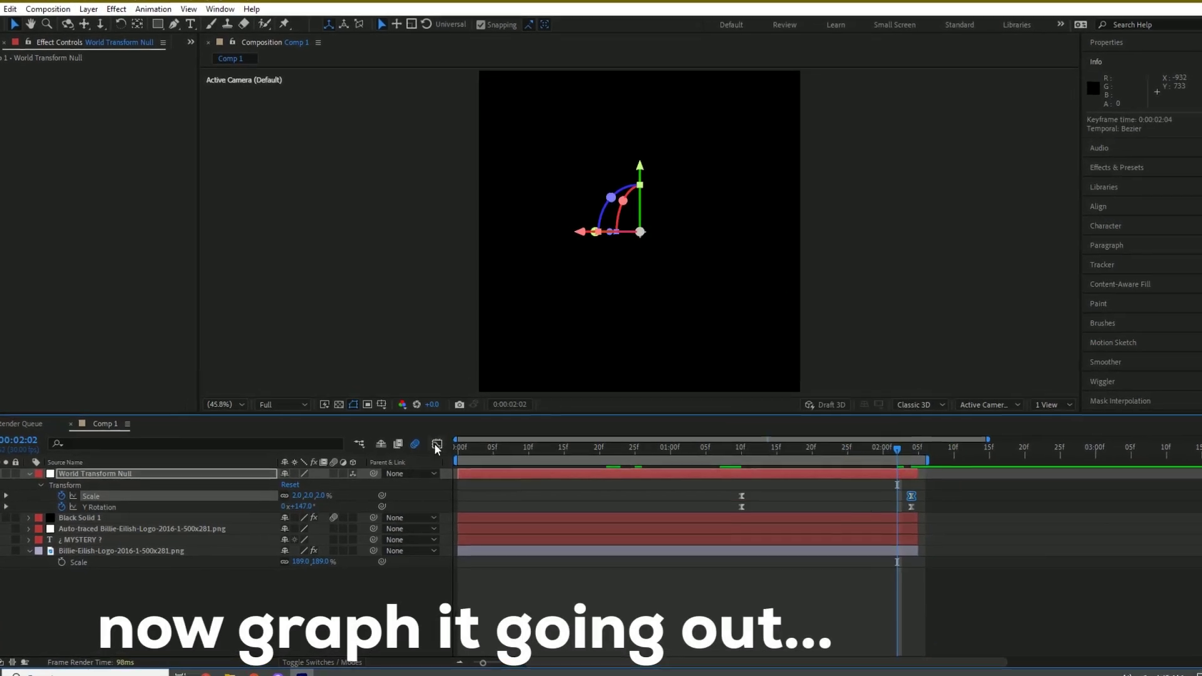
Reshape the null's Scale speed graph by pulling its handles toward the final keyframe so the shrinking accelerates out
{"action": "left_click", "coordinate": [437, 445]}
{"action": "left_click_drag", "start_coordinate": [855, 628], "coordinate": [908, 488]}
{"action": "left_click_drag", "start_coordinate": [798, 485], "coordinate": [980, 483]}
{"action": "left_click", "coordinate": [437, 446]}
Shape the null's Y Rotation speed graph to accelerate toward its final keyframe, and preview the animation
{"action": "left_click", "coordinate": [911, 507]}
{"action": "left_click", "coordinate": [436, 445]}
{"action": "left_click_drag", "start_coordinate": [855, 480], "coordinate": [908, 614]}
{"action": "left_click_drag", "start_coordinate": [897, 450], "coordinate": [549, 476]}
{"action": "key", "text": "space"}
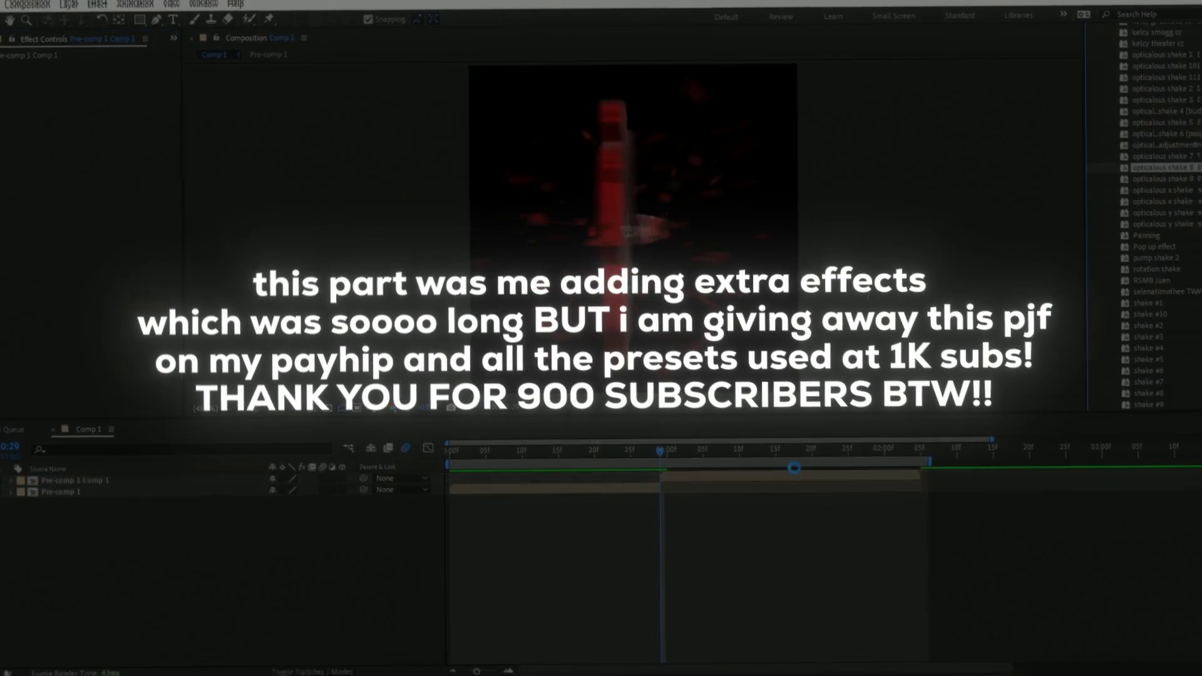
{"action": "key", "text": "space"}
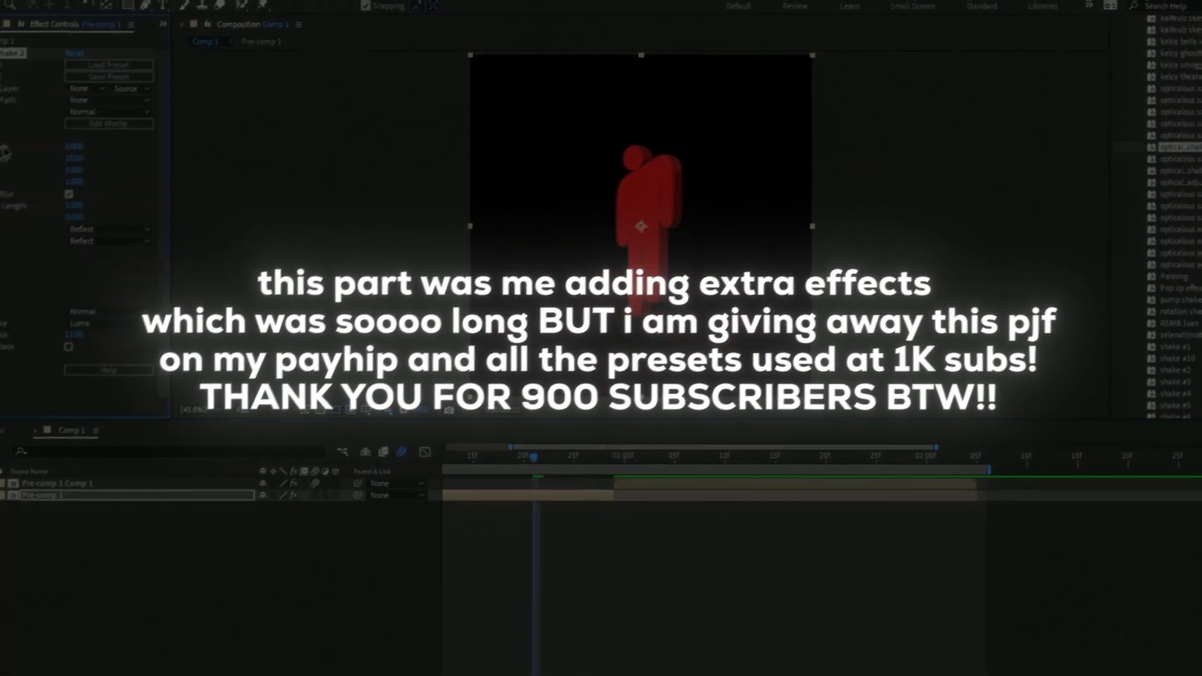